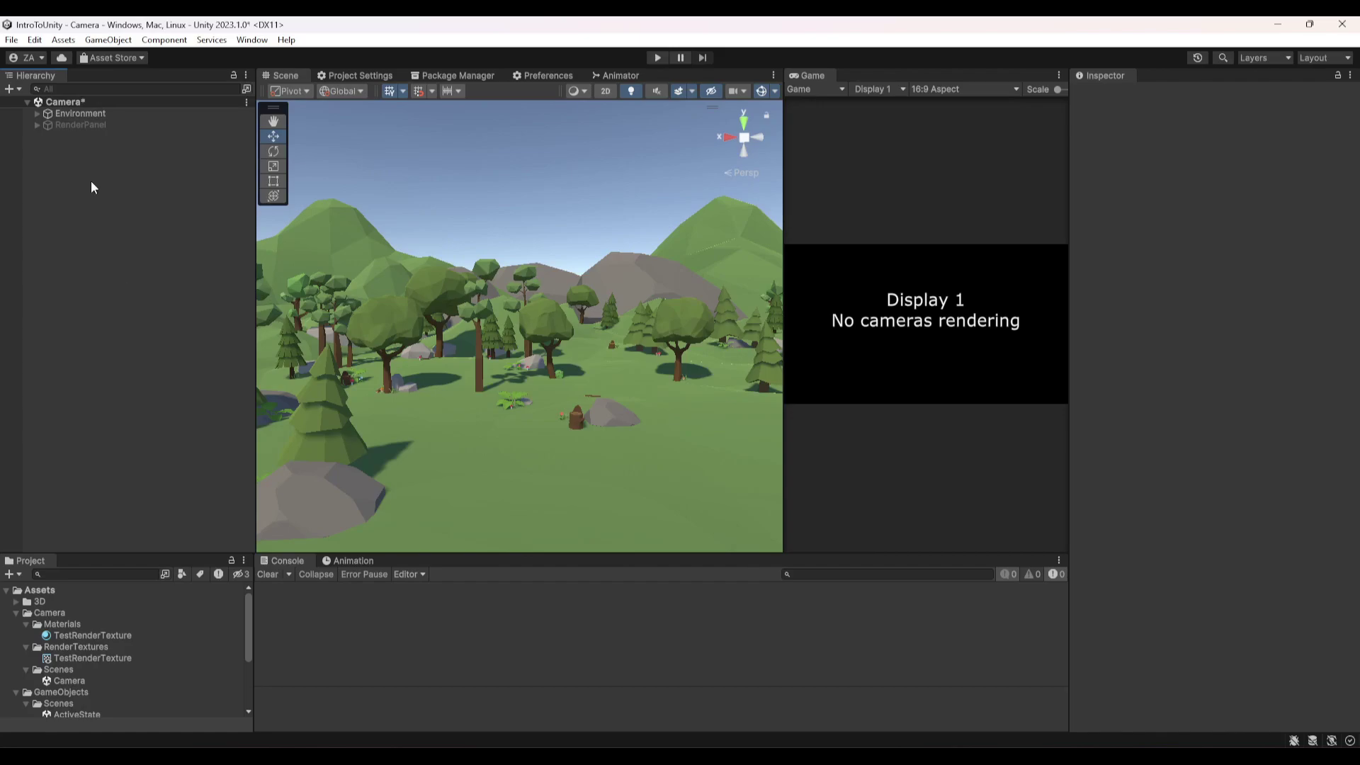
right_click(98, 175)
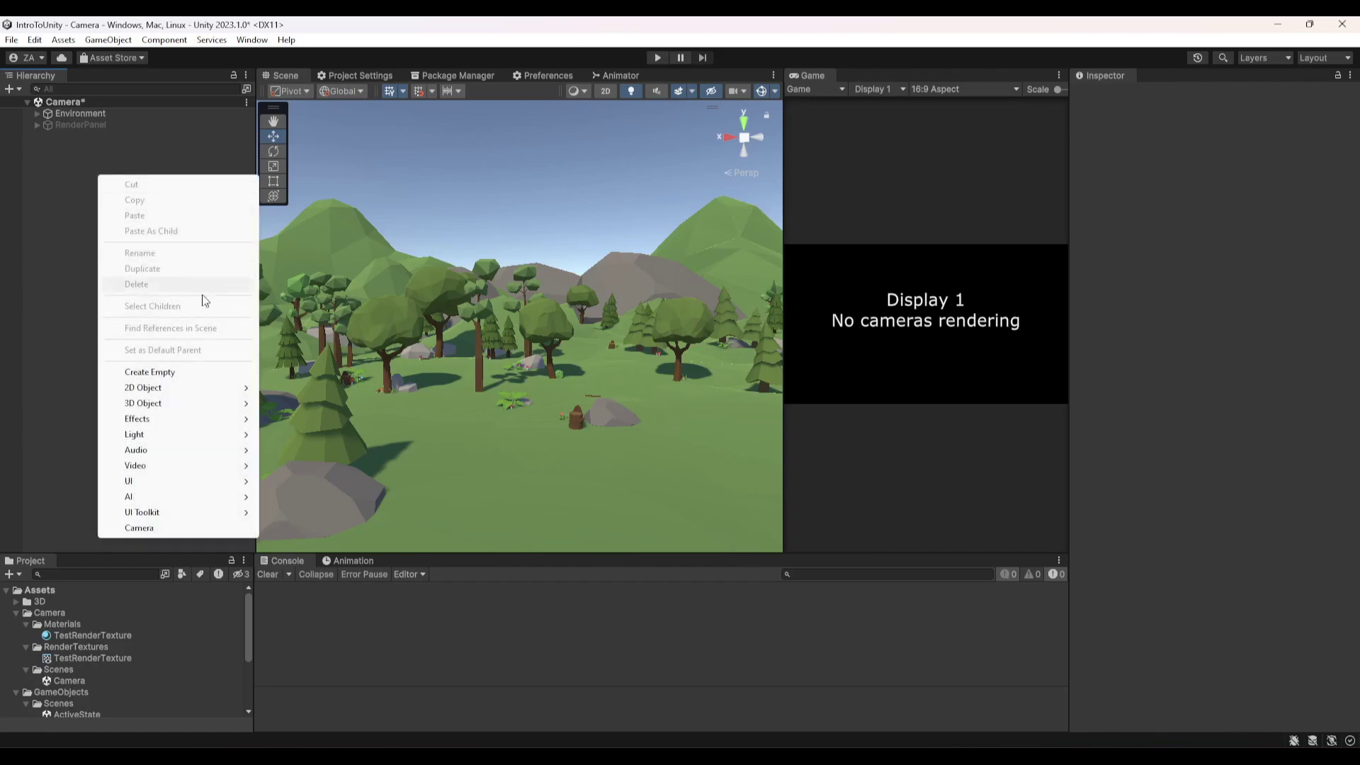
click(54, 391)
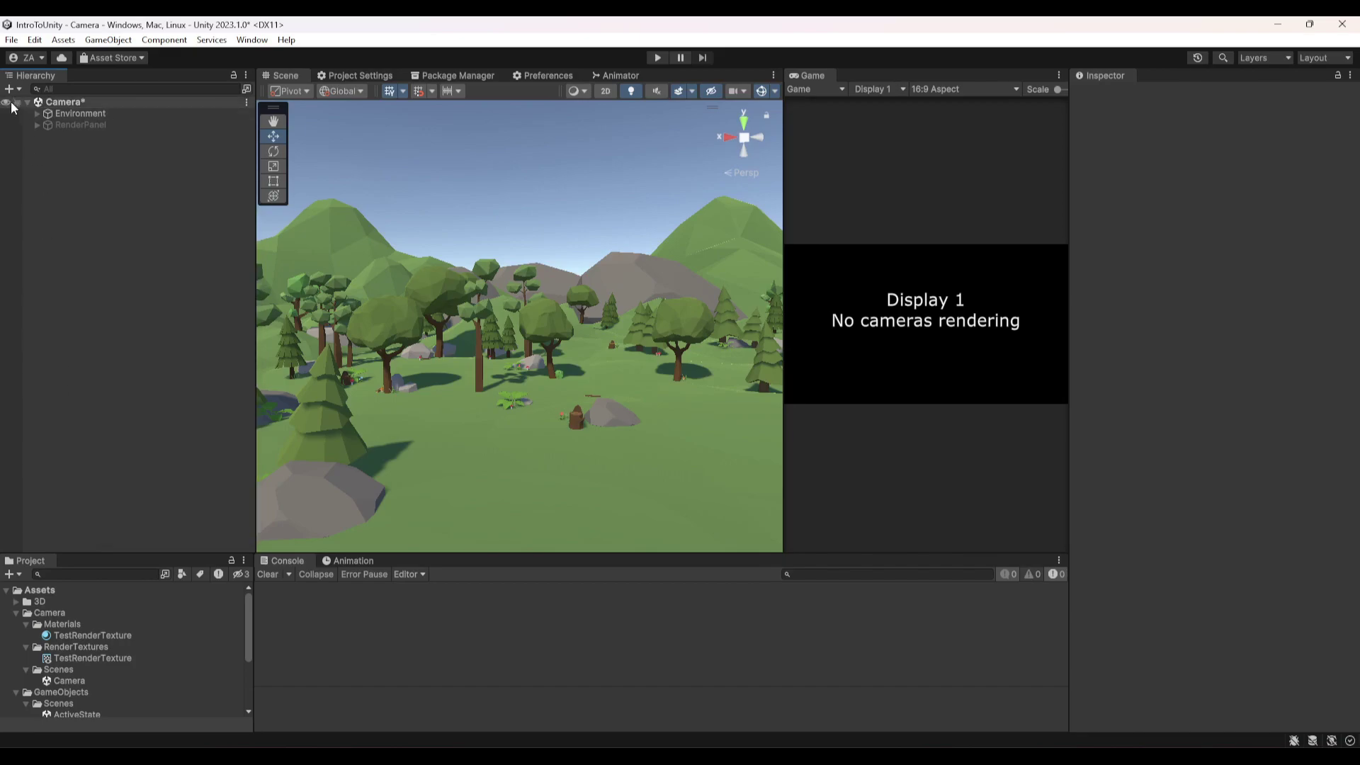
click(10, 89)
click(75, 310)
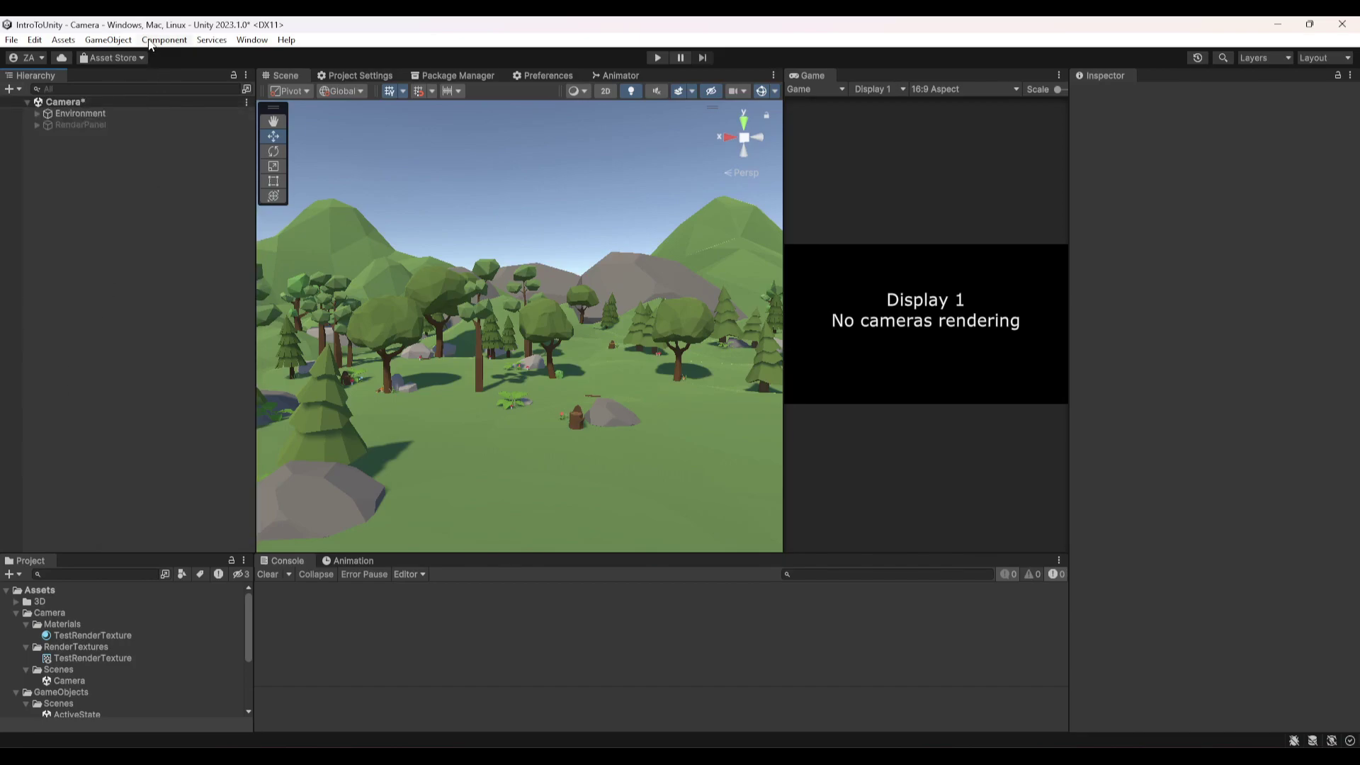
Step: Add a new Camera object to the scene and keep its default name
click(117, 40)
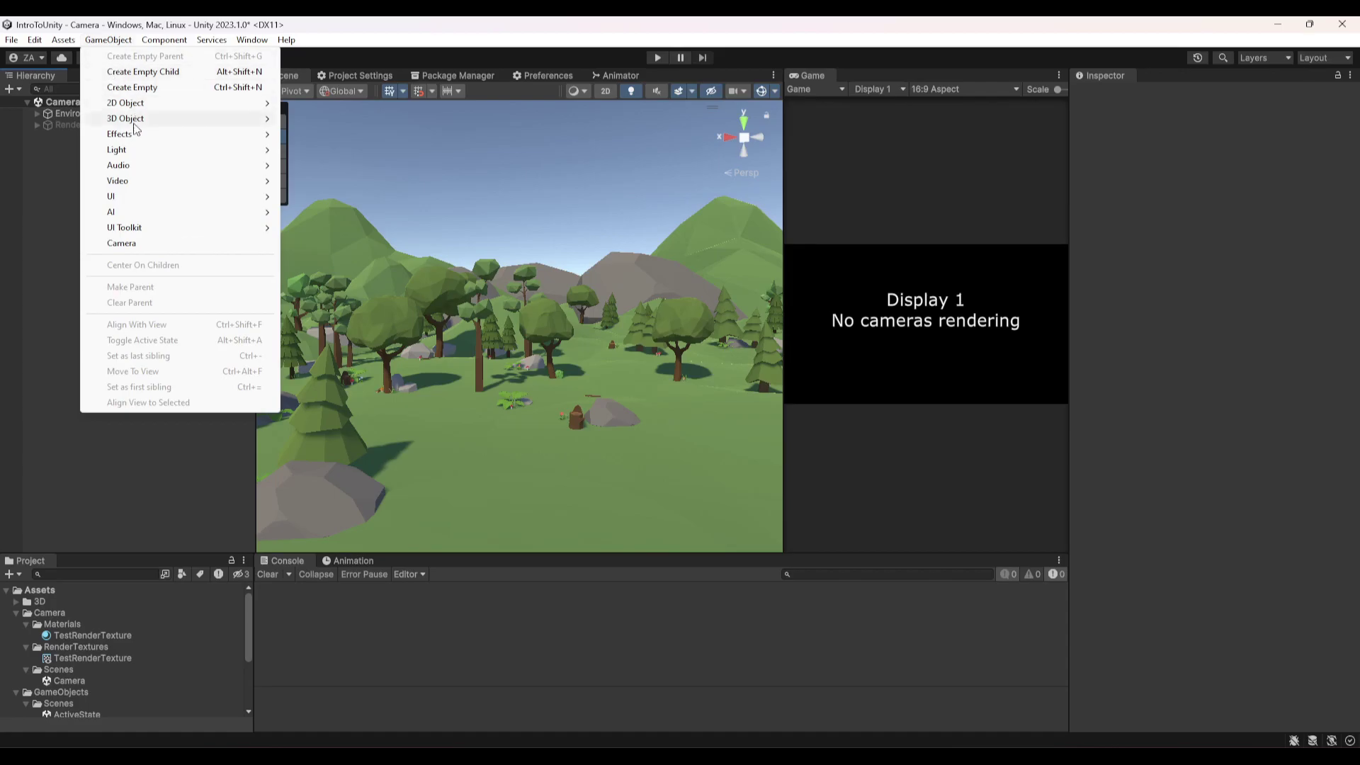
click(137, 248)
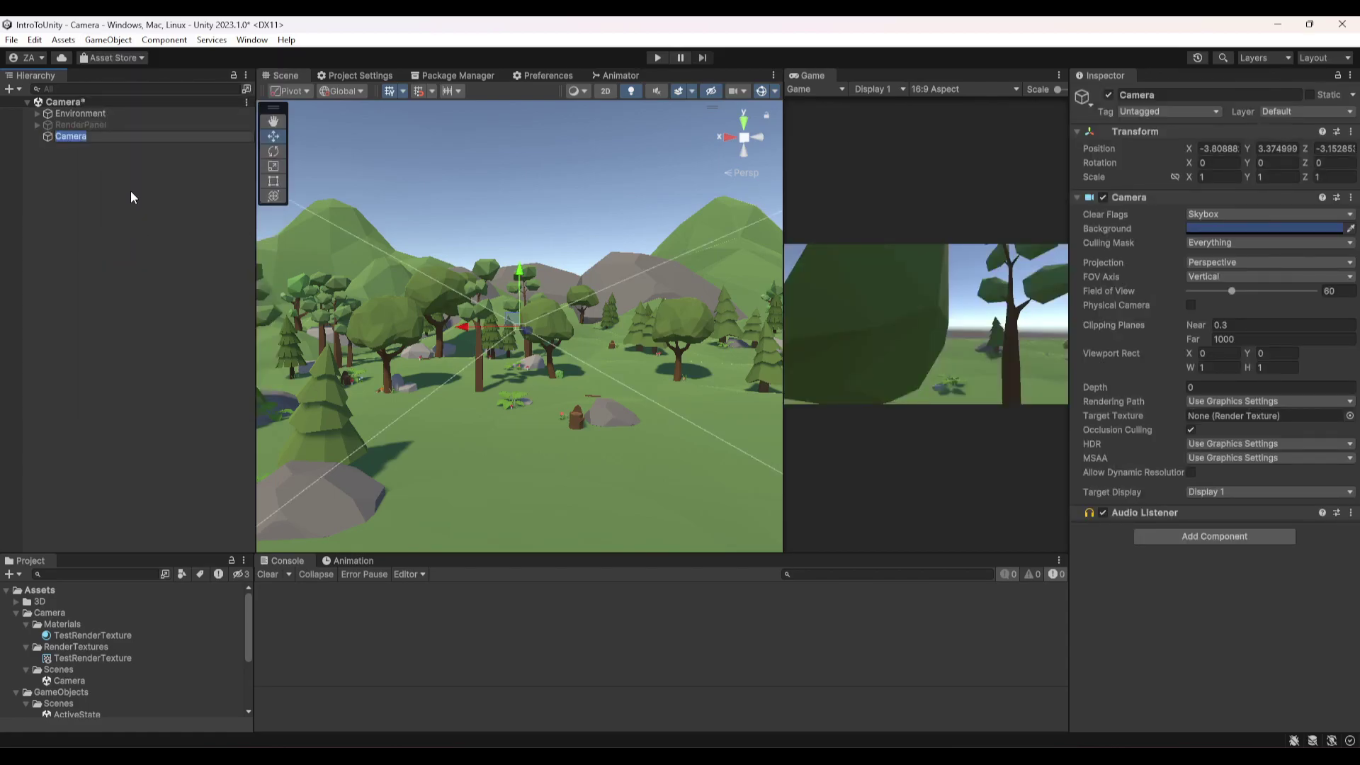
click(81, 136)
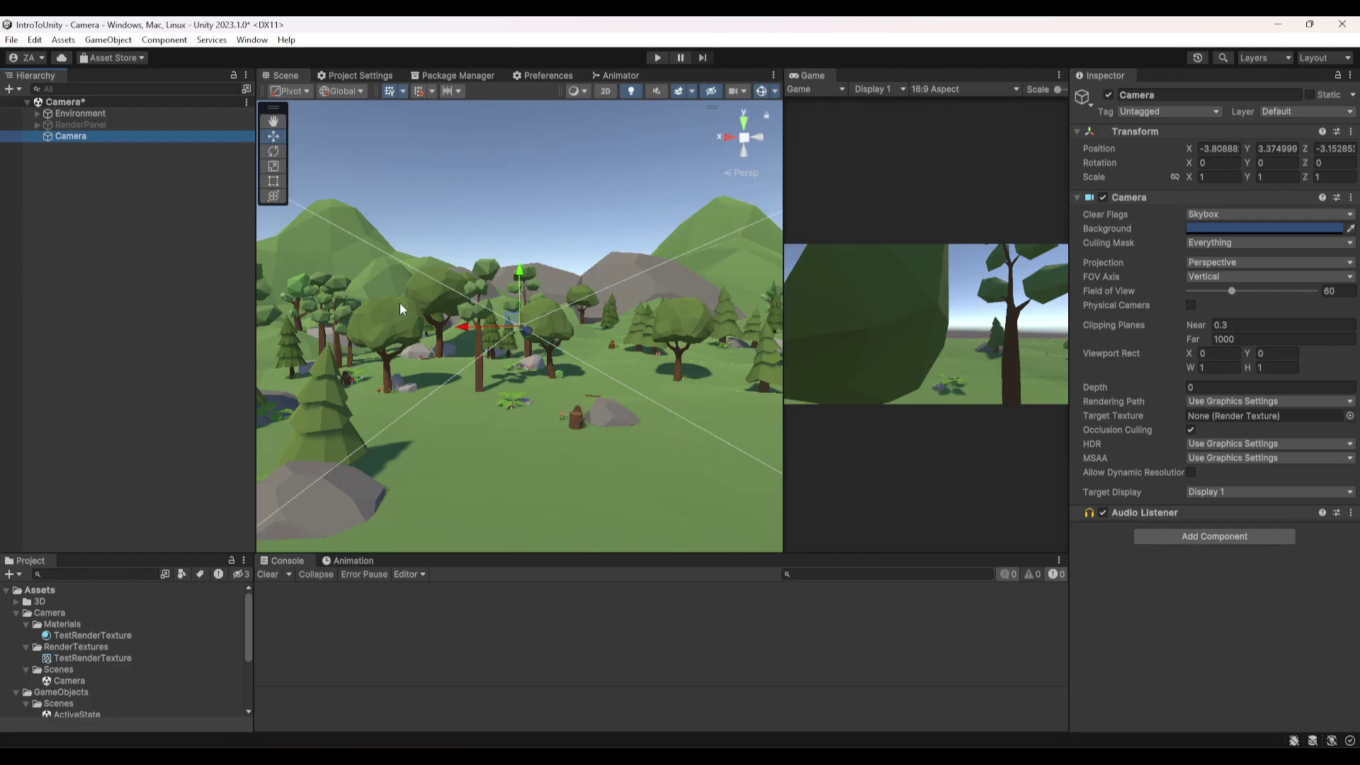
Step: Set the camera's Y rotation to 180 and move it to about Y 2.36 and Z 13.38, facing the trees
right_drag(403, 310, 425, 340)
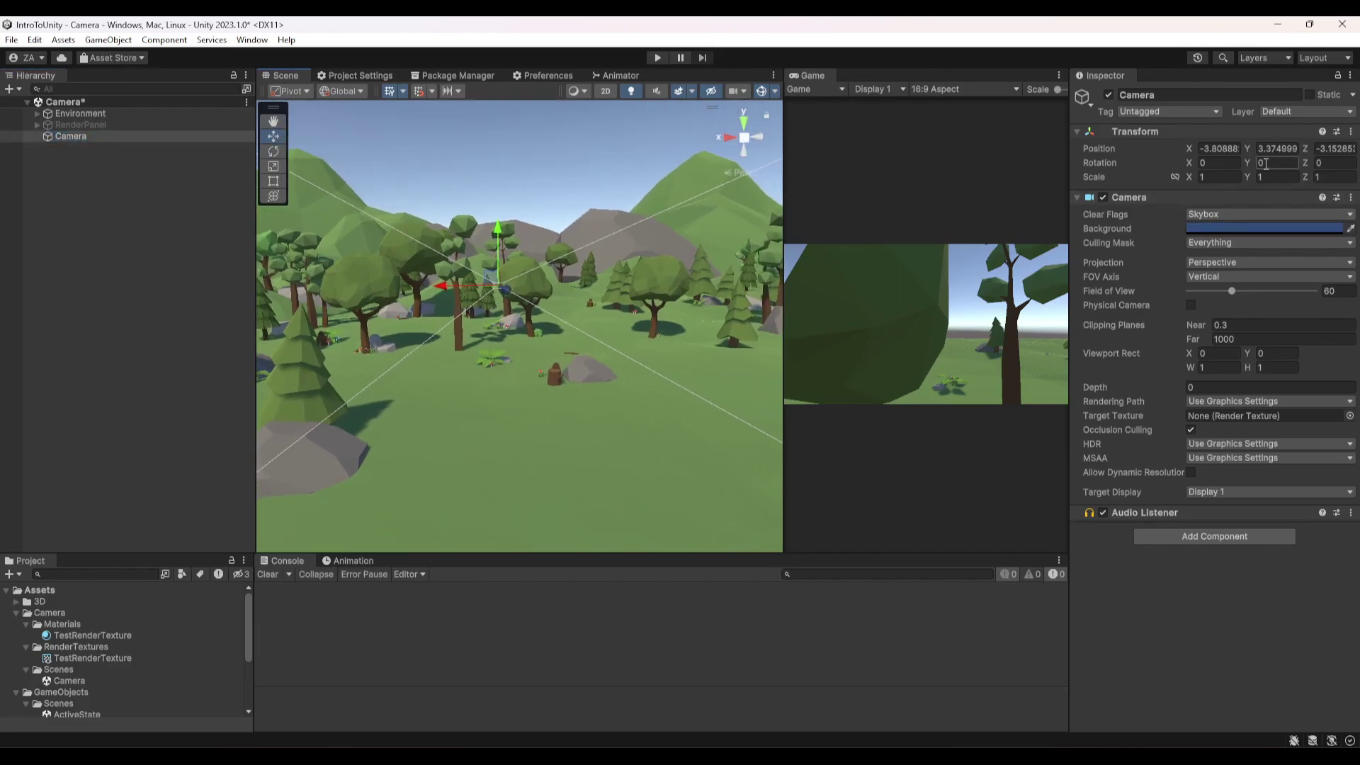
text(180)
right_drag(467, 347, 530, 371)
drag(530, 371, 640, 620)
right_drag(609, 496, 605, 442)
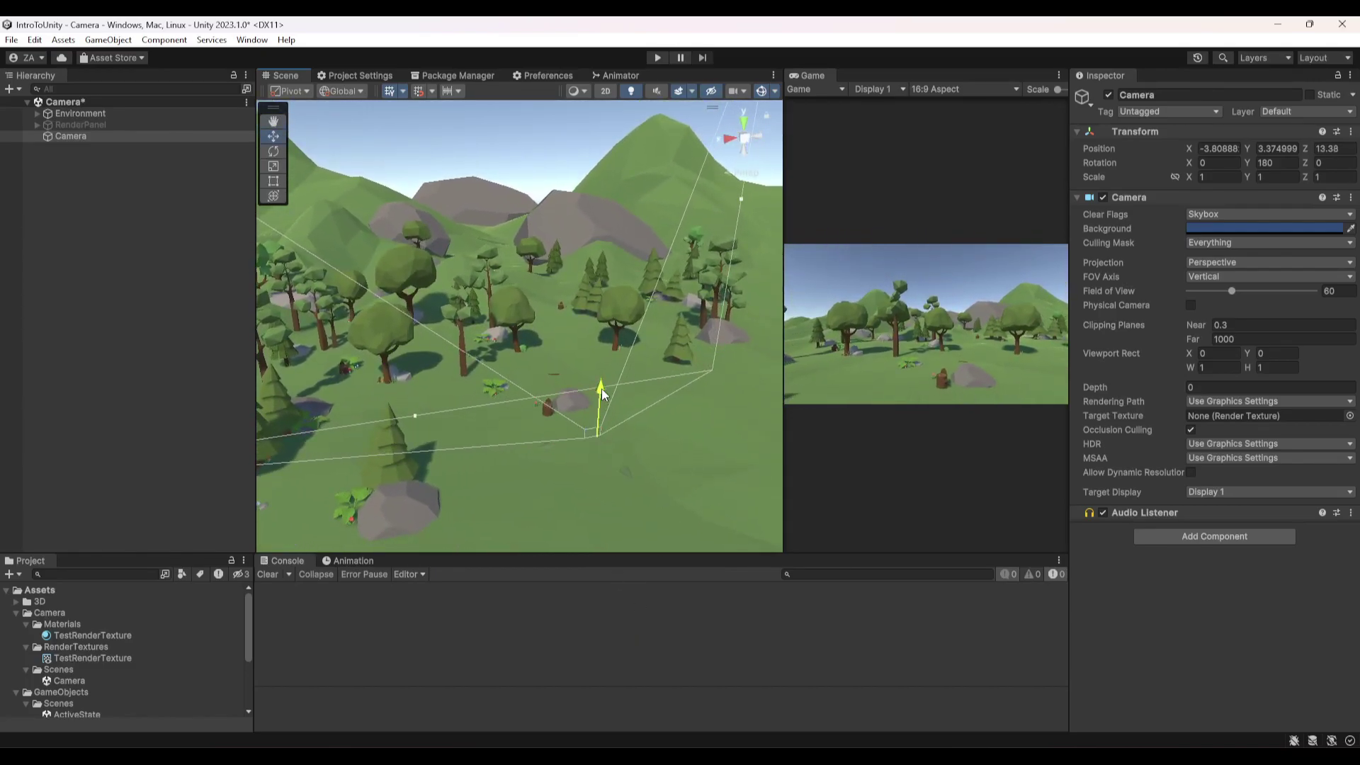
drag(601, 394, 605, 412)
right_drag(605, 412, 531, 406)
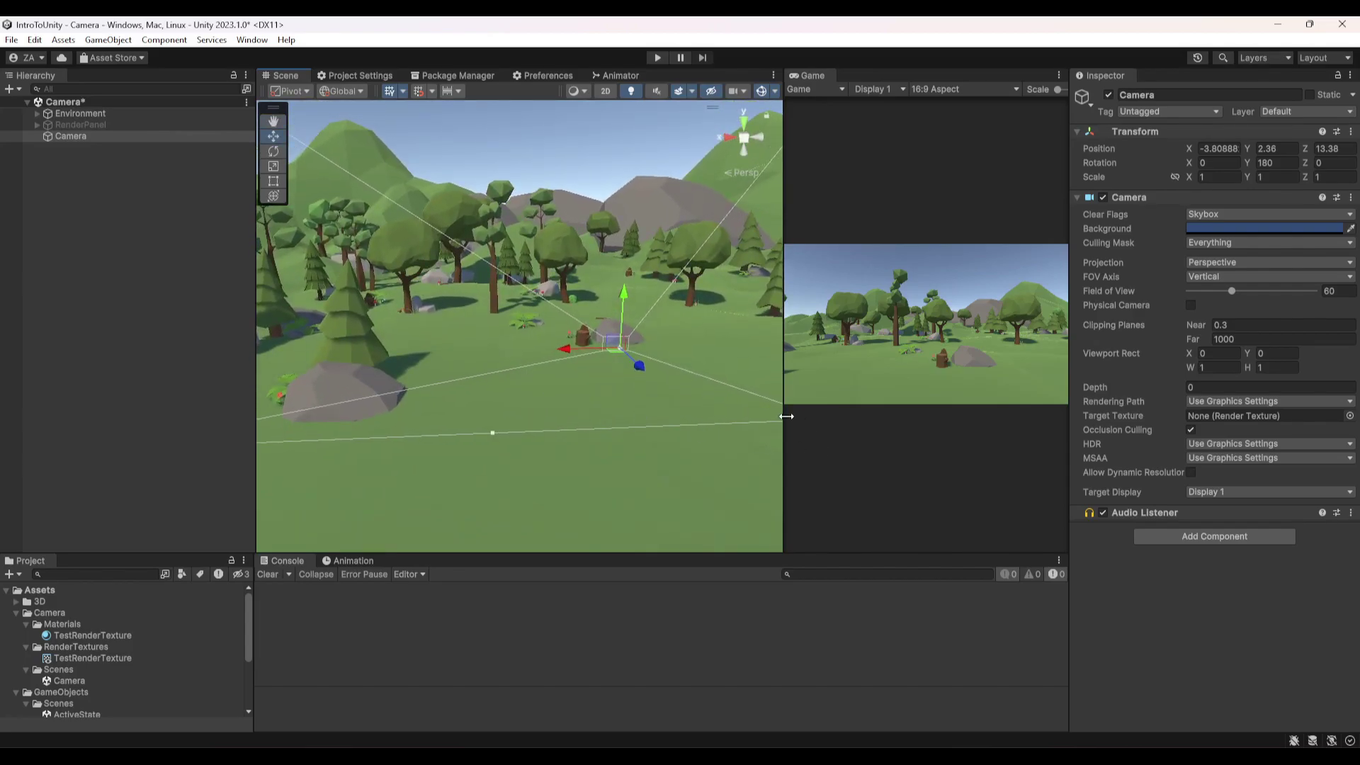
Step: Enlarge the Game view by narrowing the Scene view beside it
drag(784, 415, 626, 415)
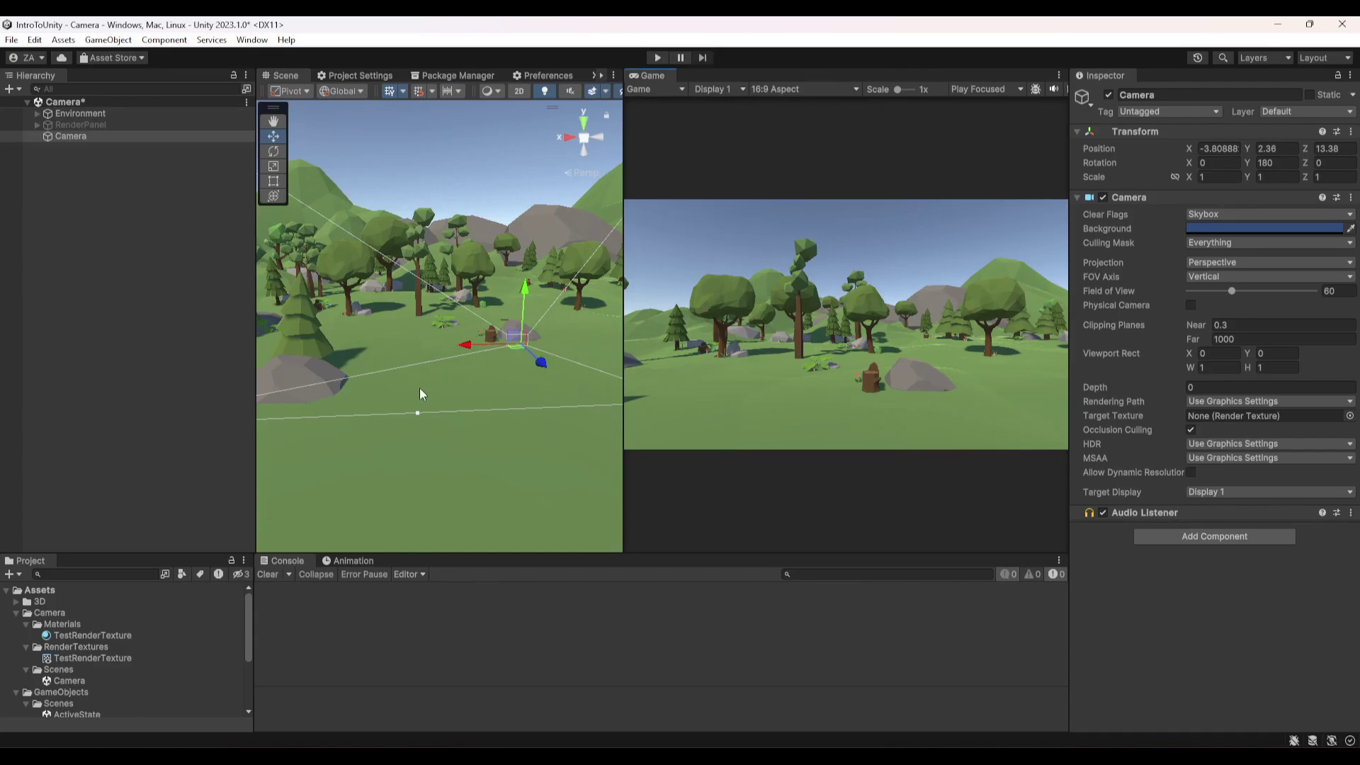
alt+drag(419, 388, 640, 376)
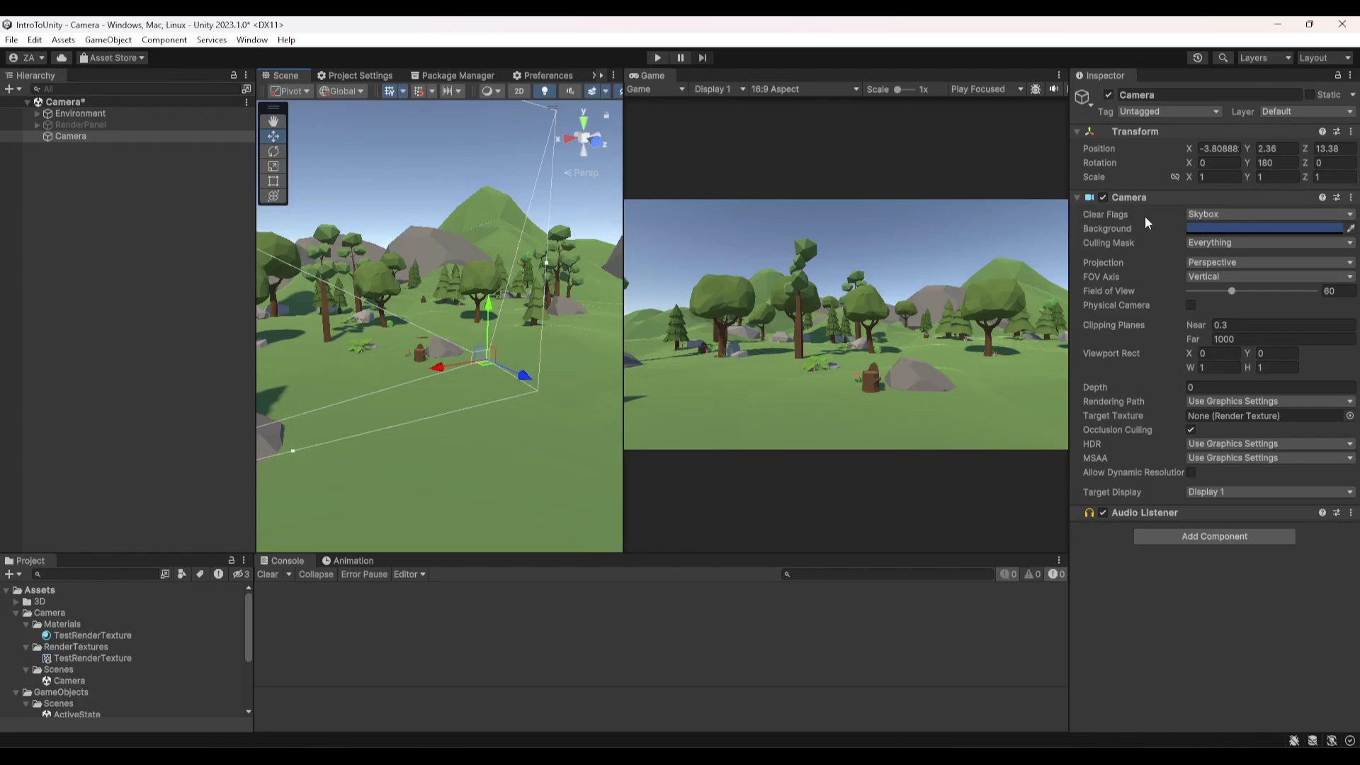
Step: Keep the camera's Clear Flags on Skybox and inspect the scene's Default-Skybox material in the environment lighting settings
click(1204, 214)
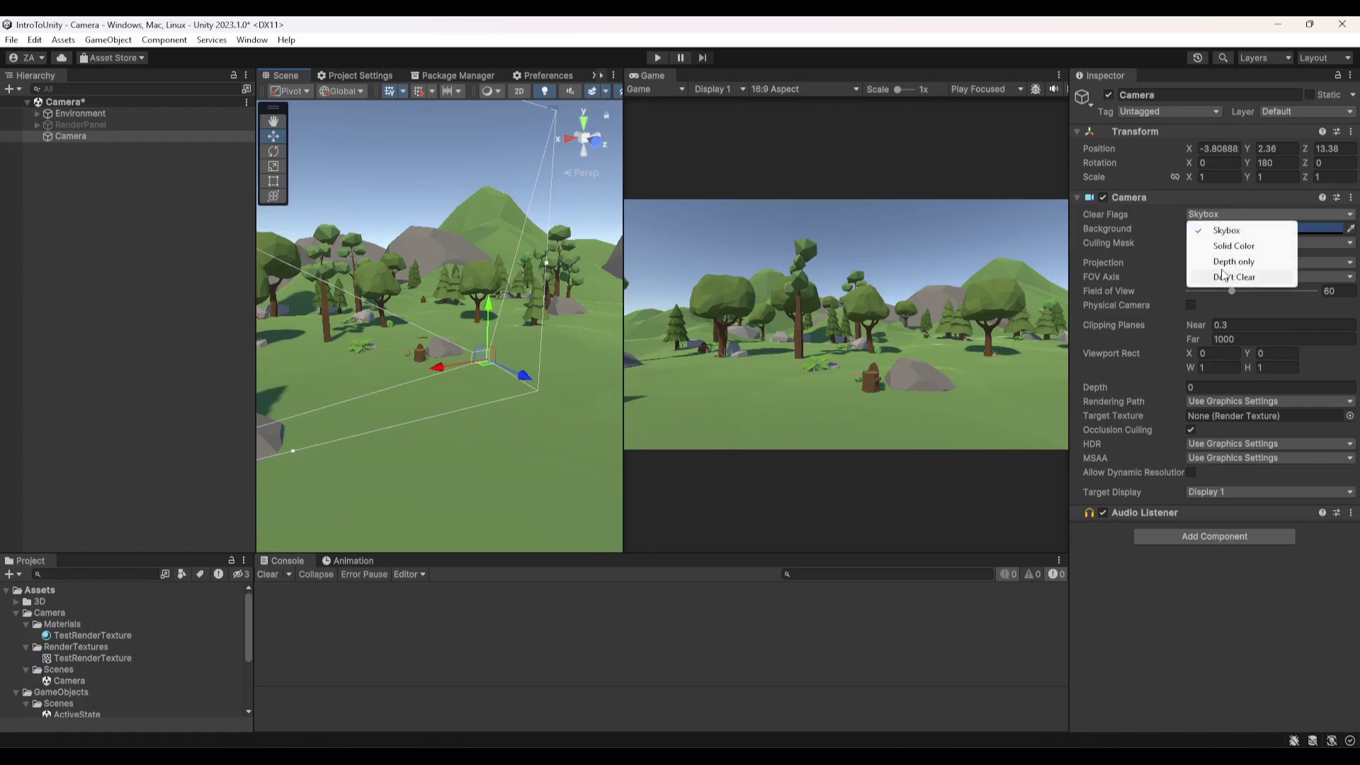
click(1227, 231)
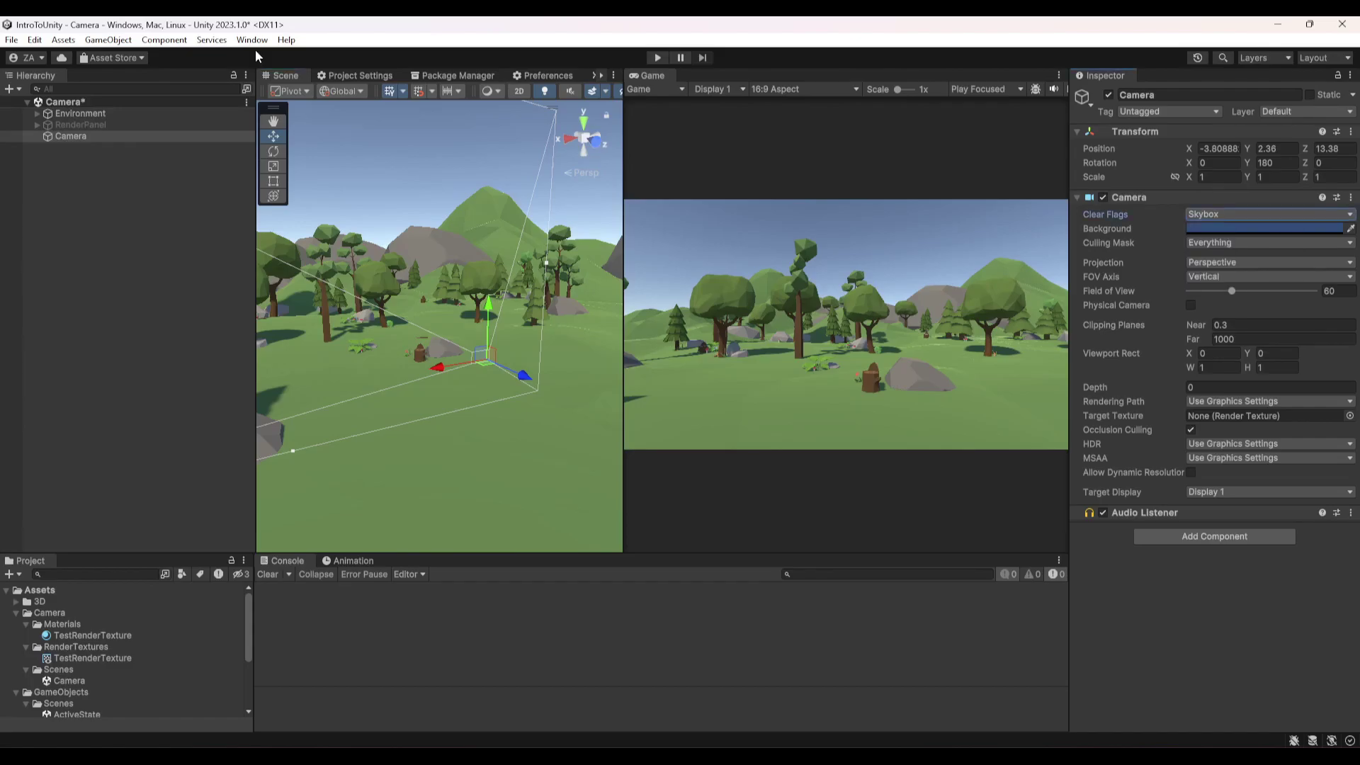
click(253, 40)
mouse_move(333, 303)
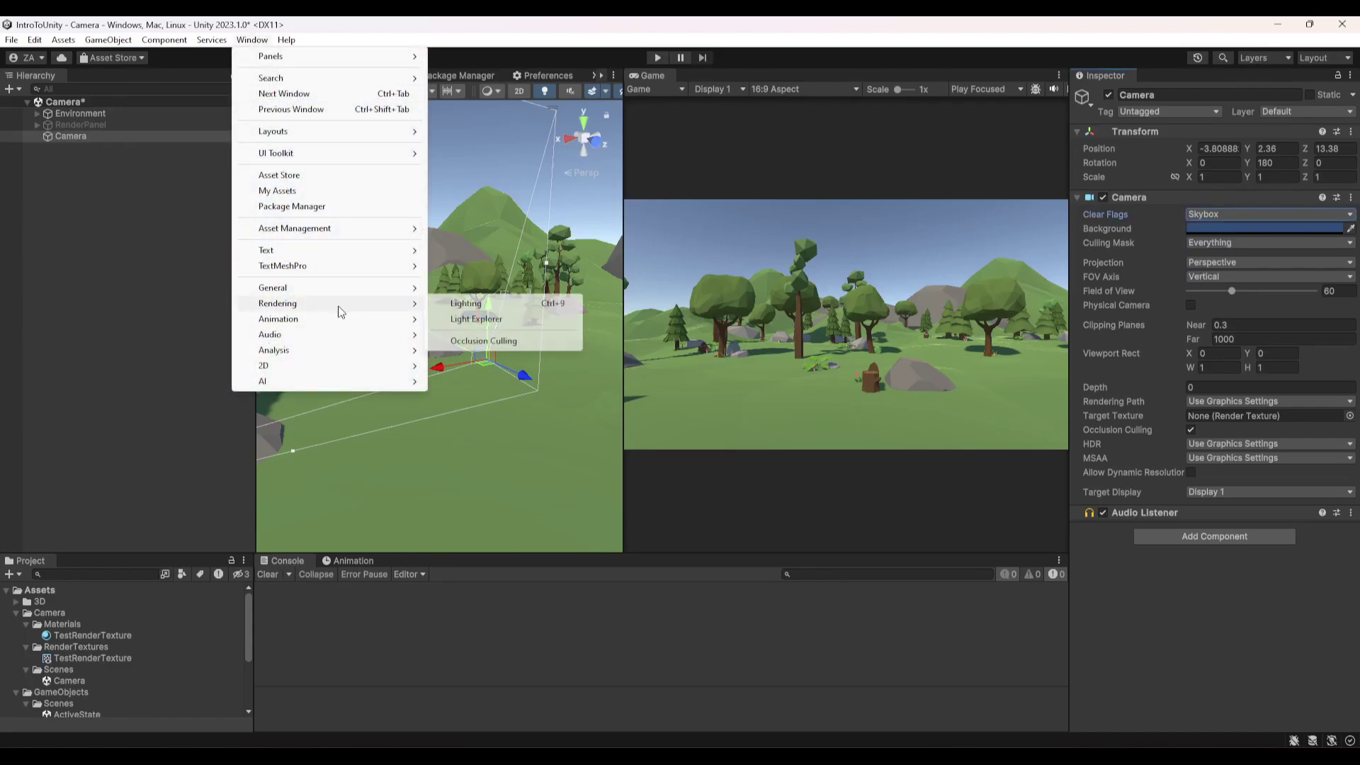
click(453, 301)
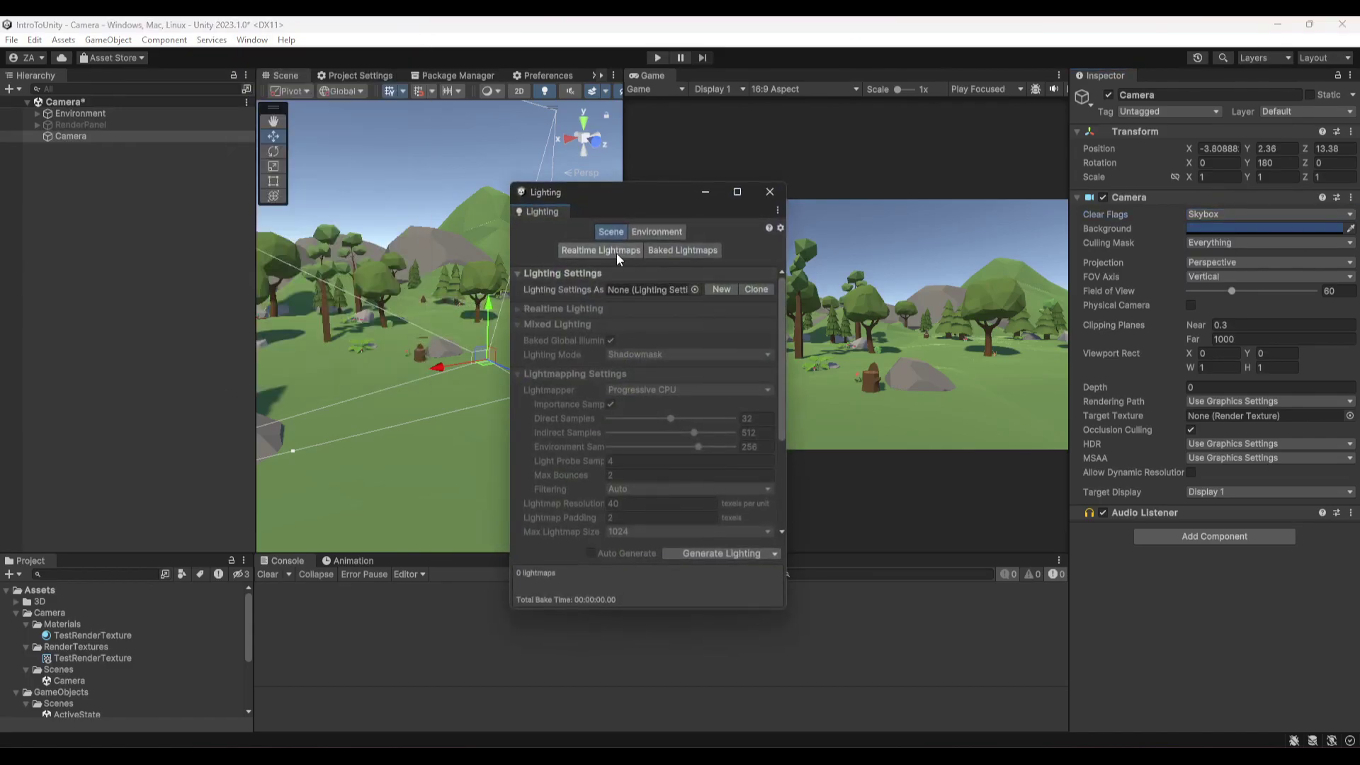
click(648, 231)
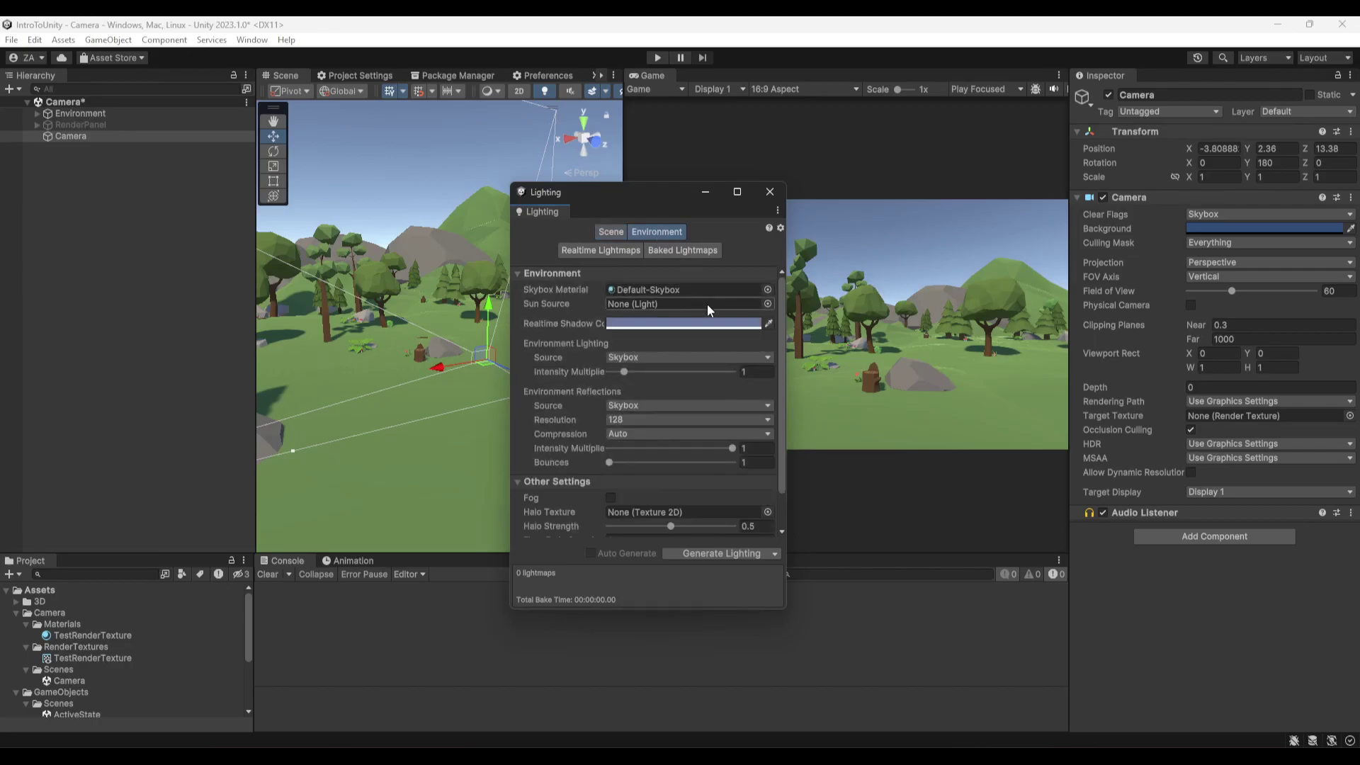
double_click(664, 289)
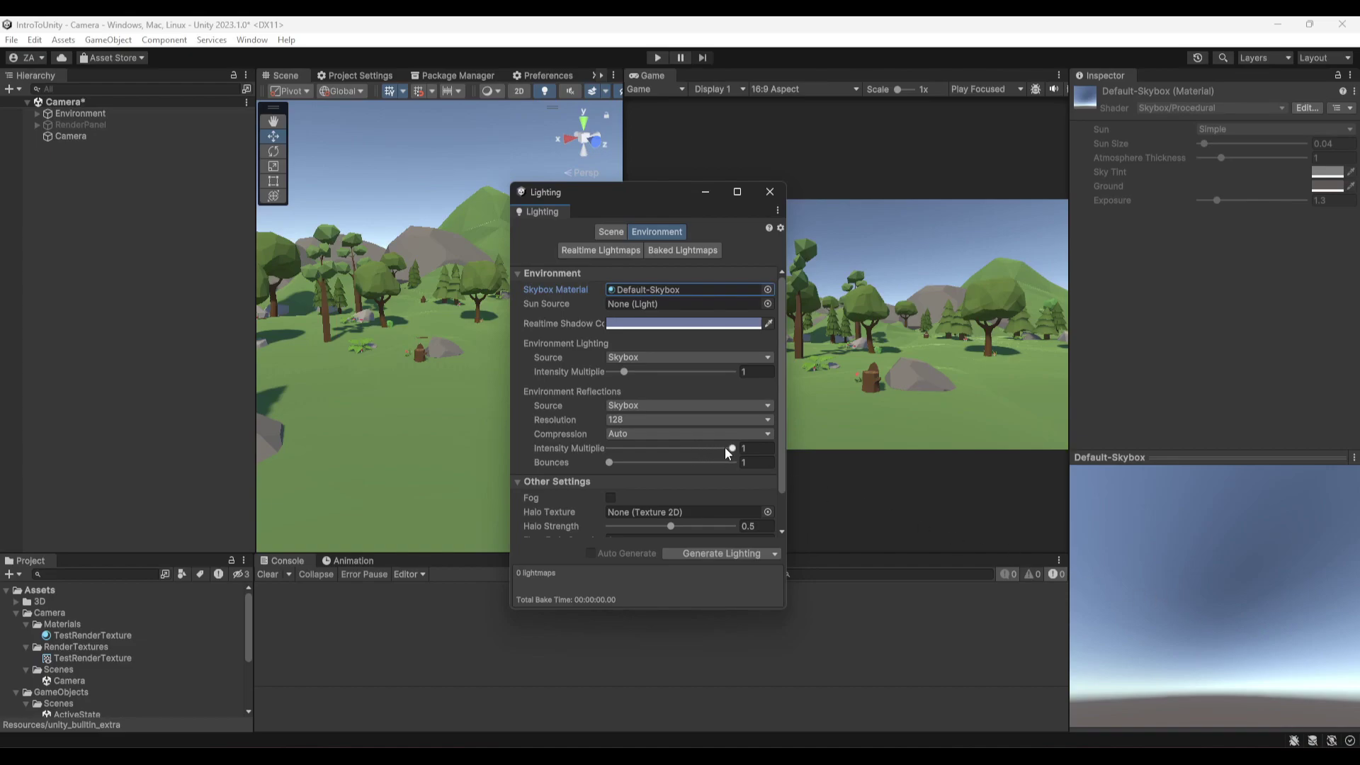
click(770, 191)
Step: Set the camera's Clear Flags to Solid Color with a bright yellow background
click(97, 136)
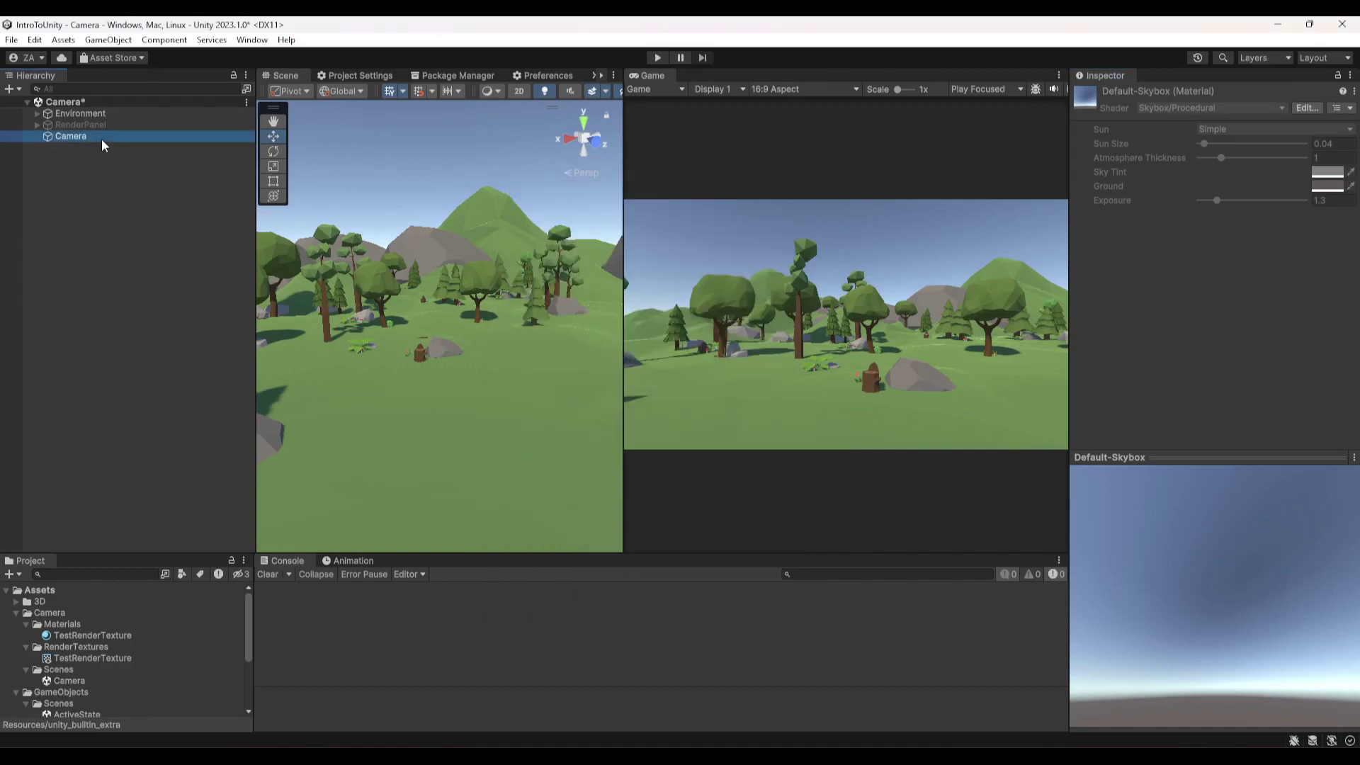
click(1236, 215)
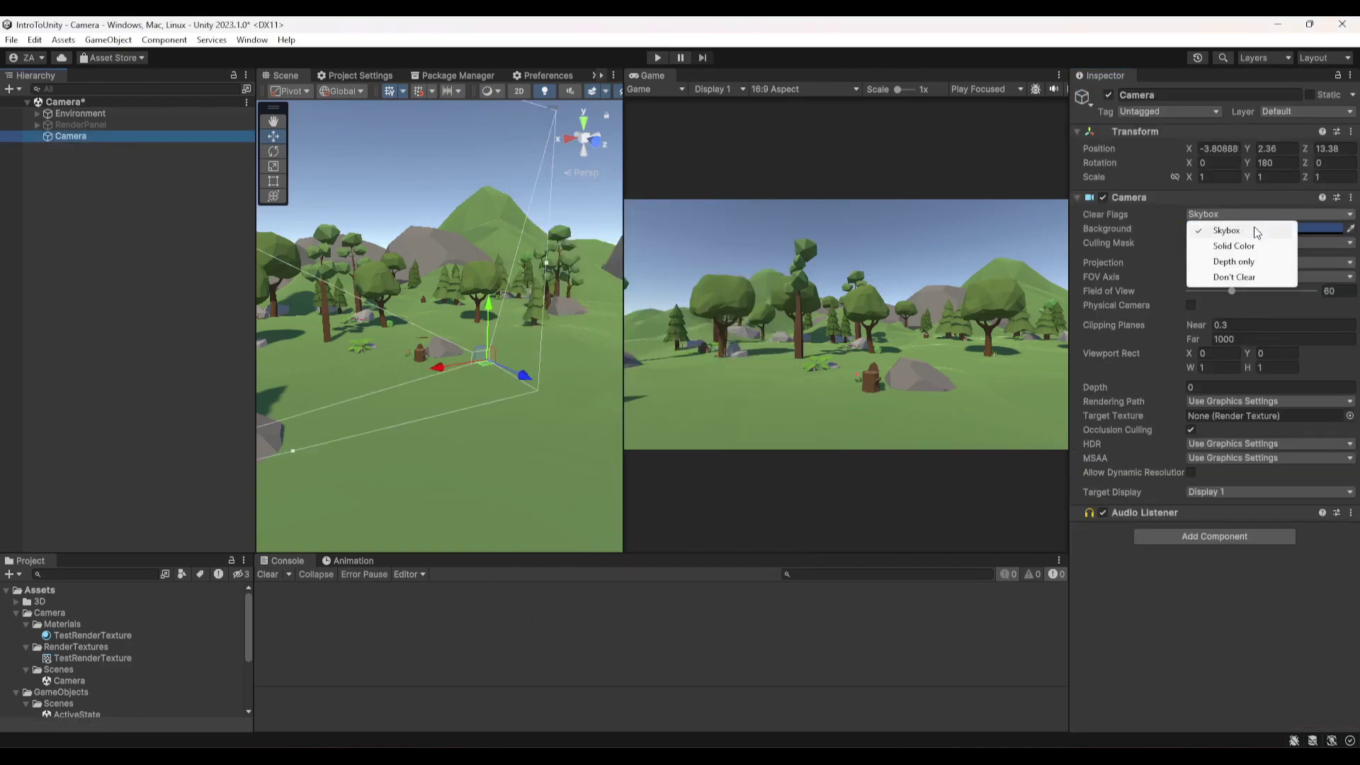
click(1250, 248)
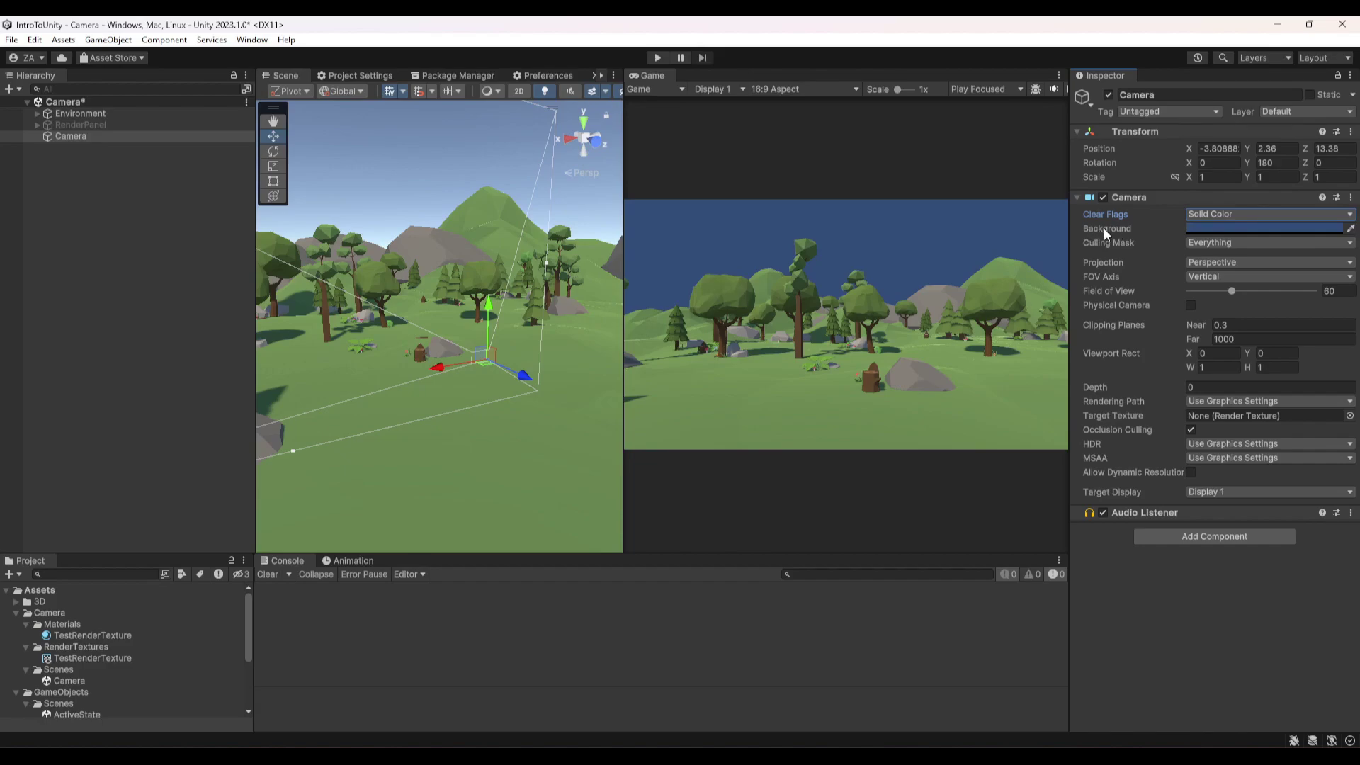
click(1200, 228)
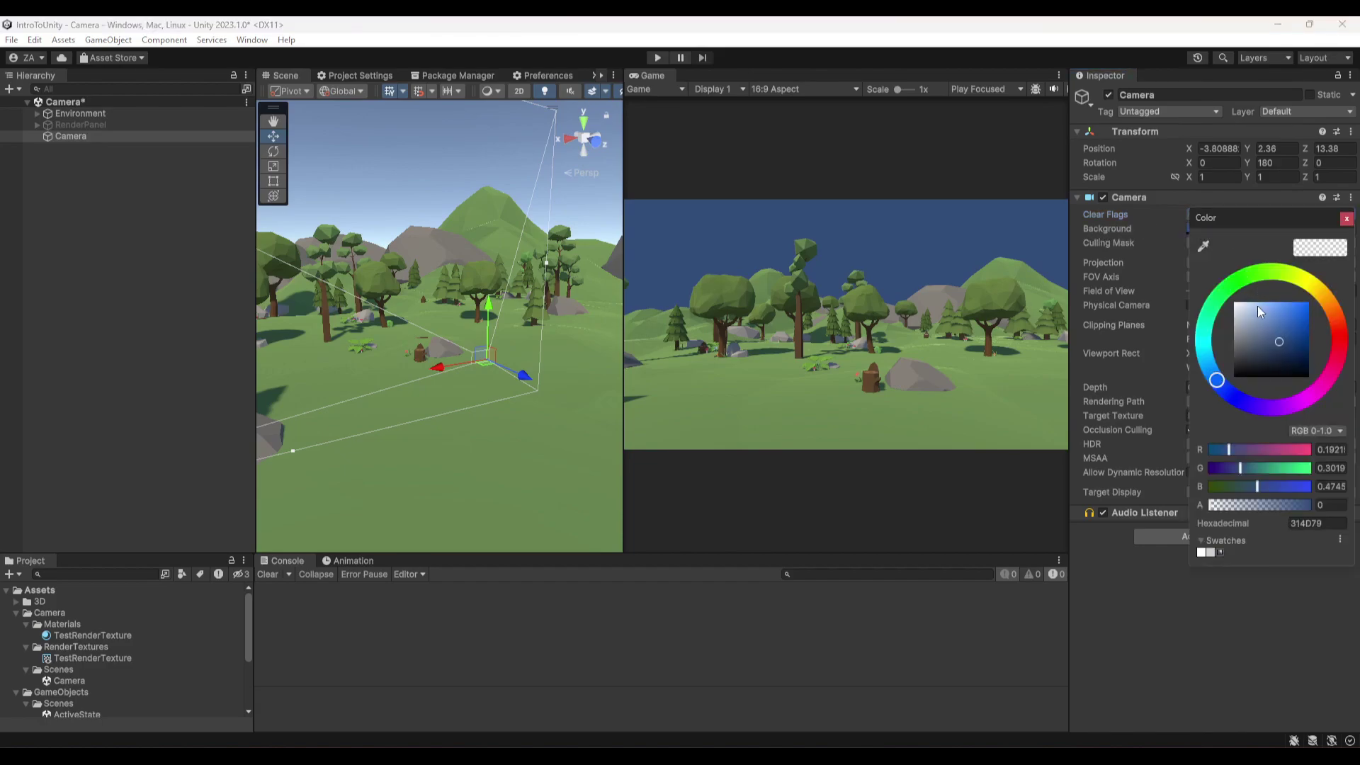
drag(1275, 336, 1341, 244)
click(1310, 280)
click(1346, 218)
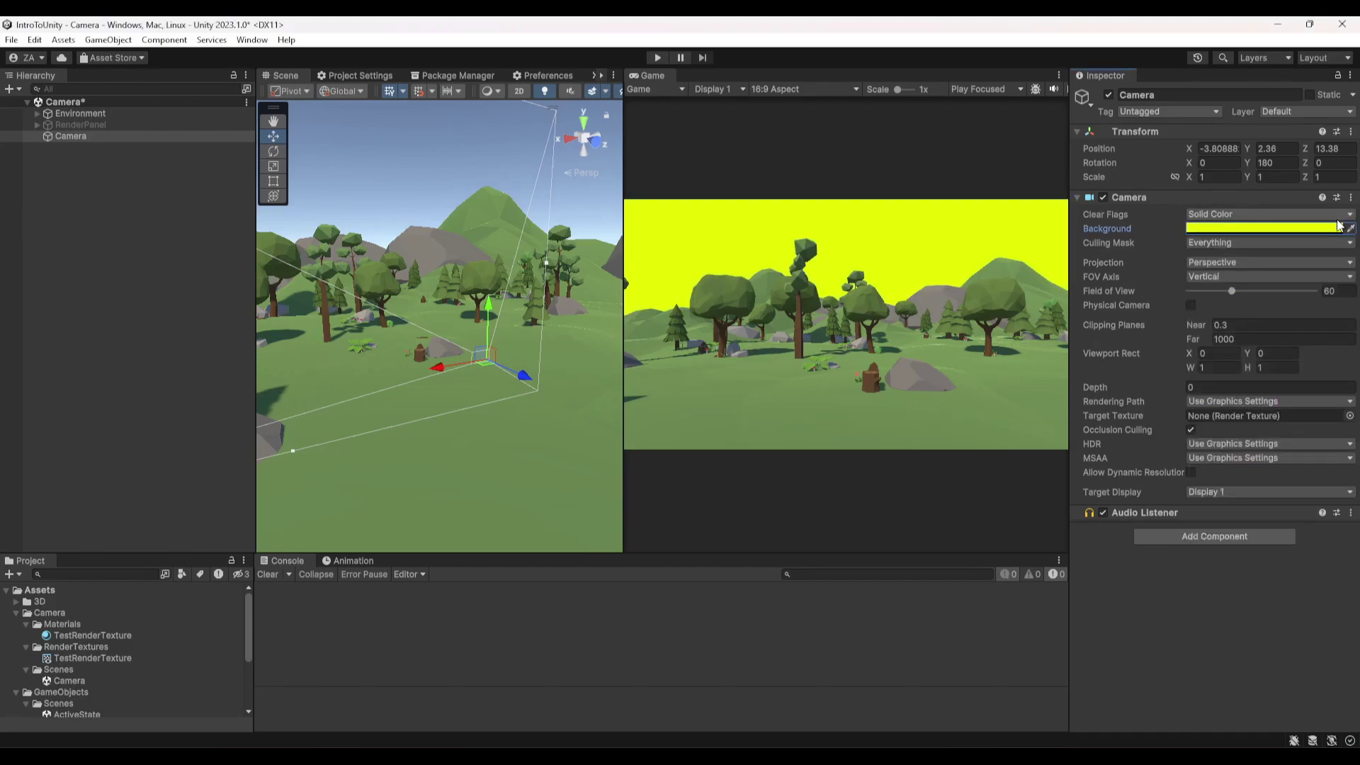
Step: Try the Depth only and Don't Clear options for the camera's Clear Flags
click(1217, 214)
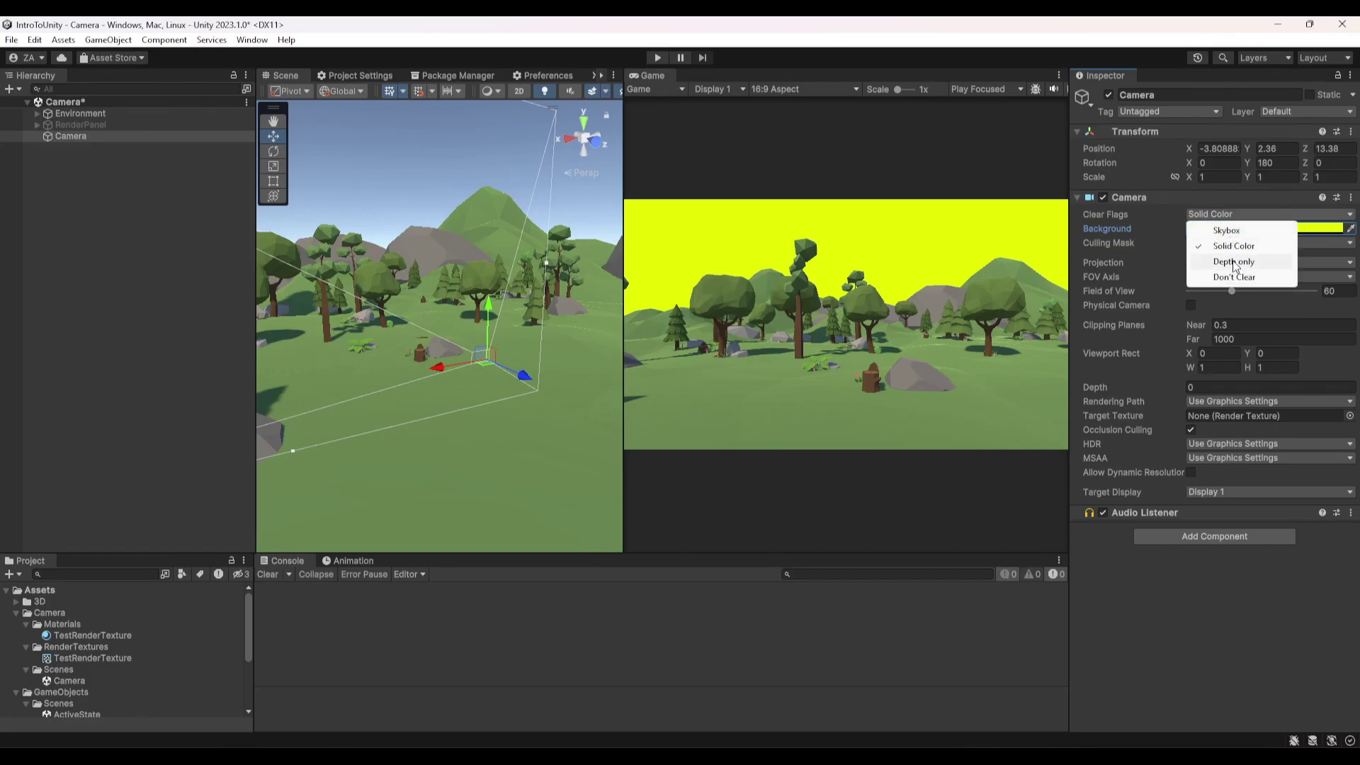
click(1234, 262)
mouse_move(1116, 213)
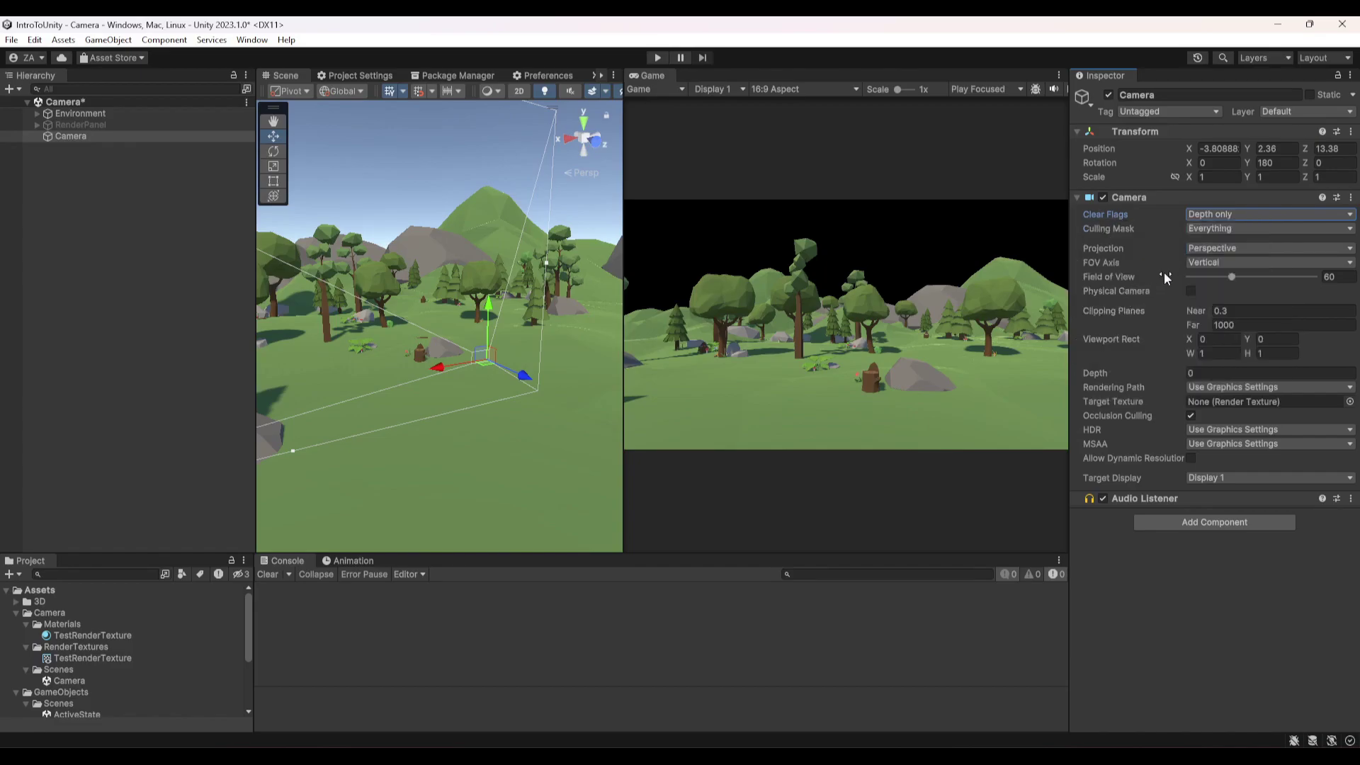
click(1270, 214)
click(1265, 281)
Step: Set the camera's Clear Flags to Skybox and its background color to light gray DBDBDB
click(1256, 211)
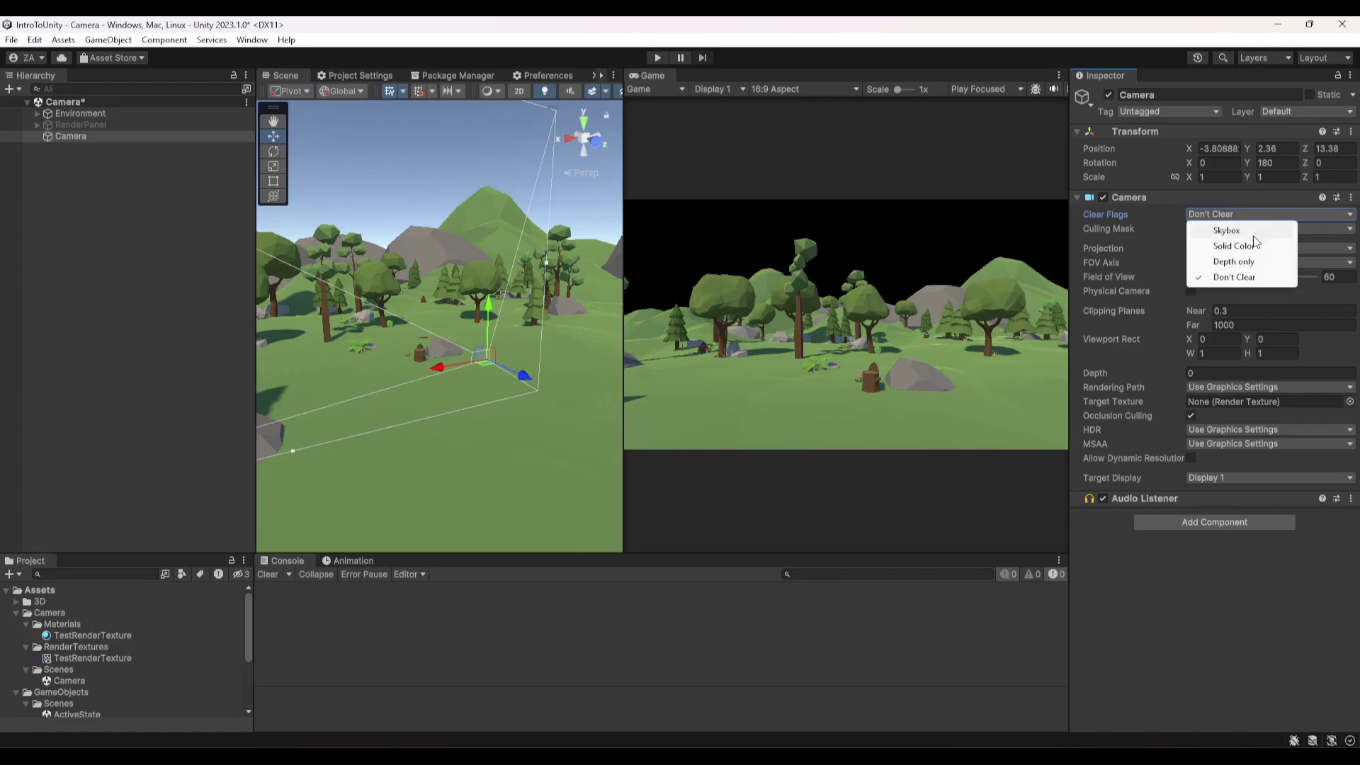
click(1250, 231)
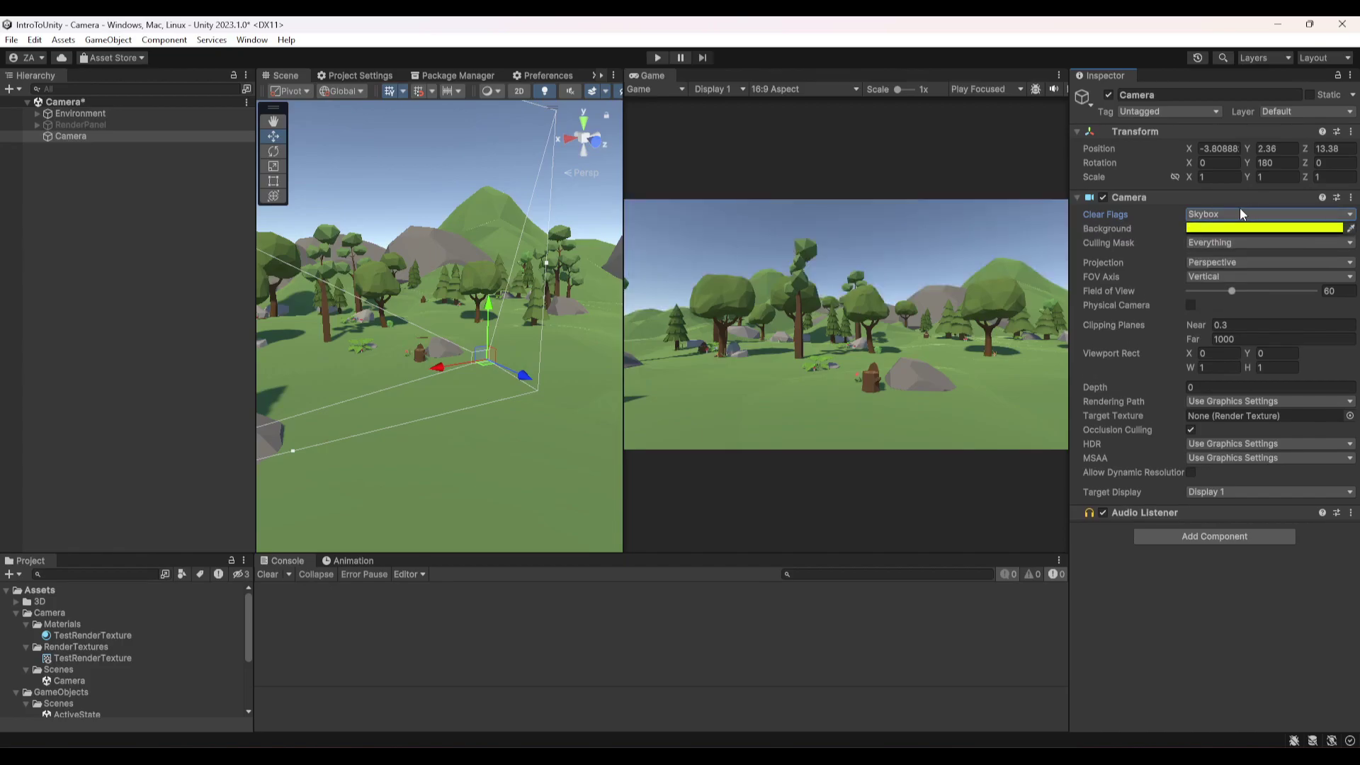
click(1268, 228)
drag(1248, 300, 1234, 298)
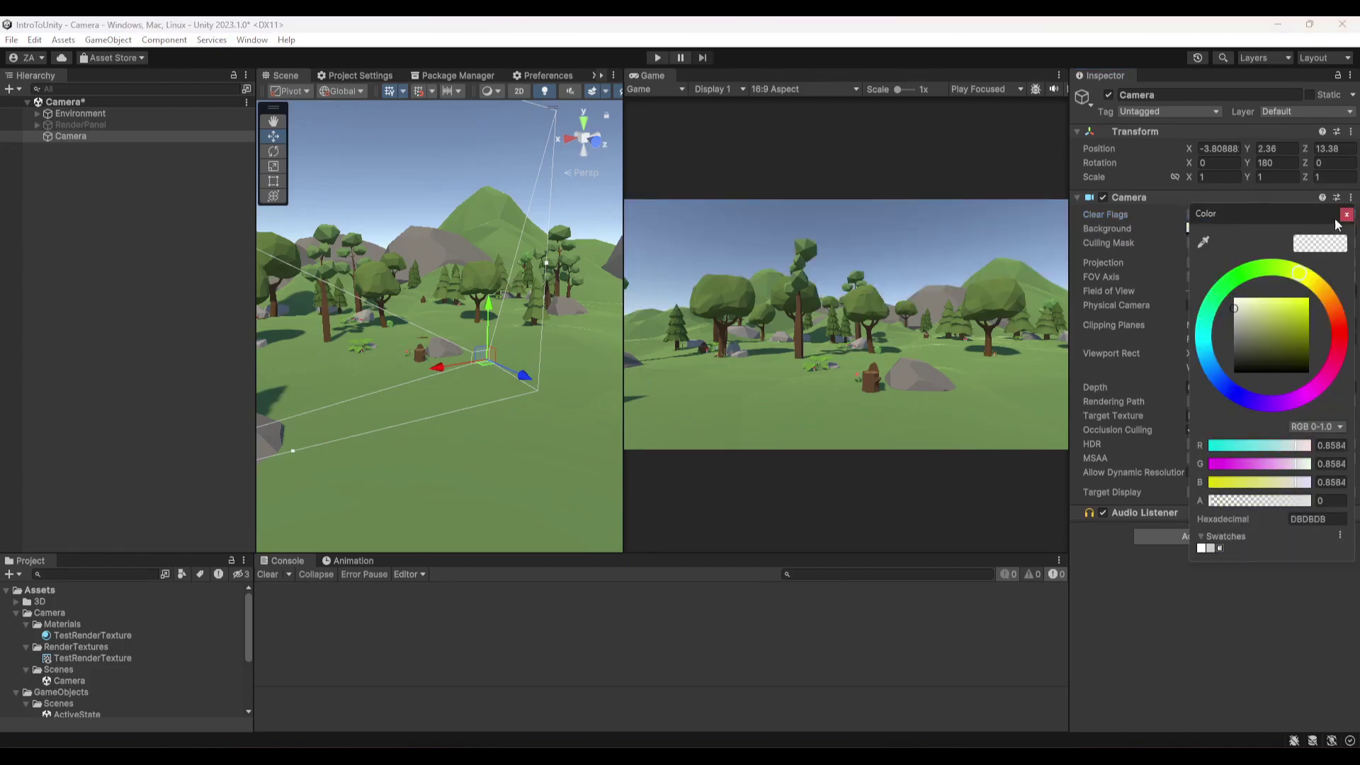
click(1347, 213)
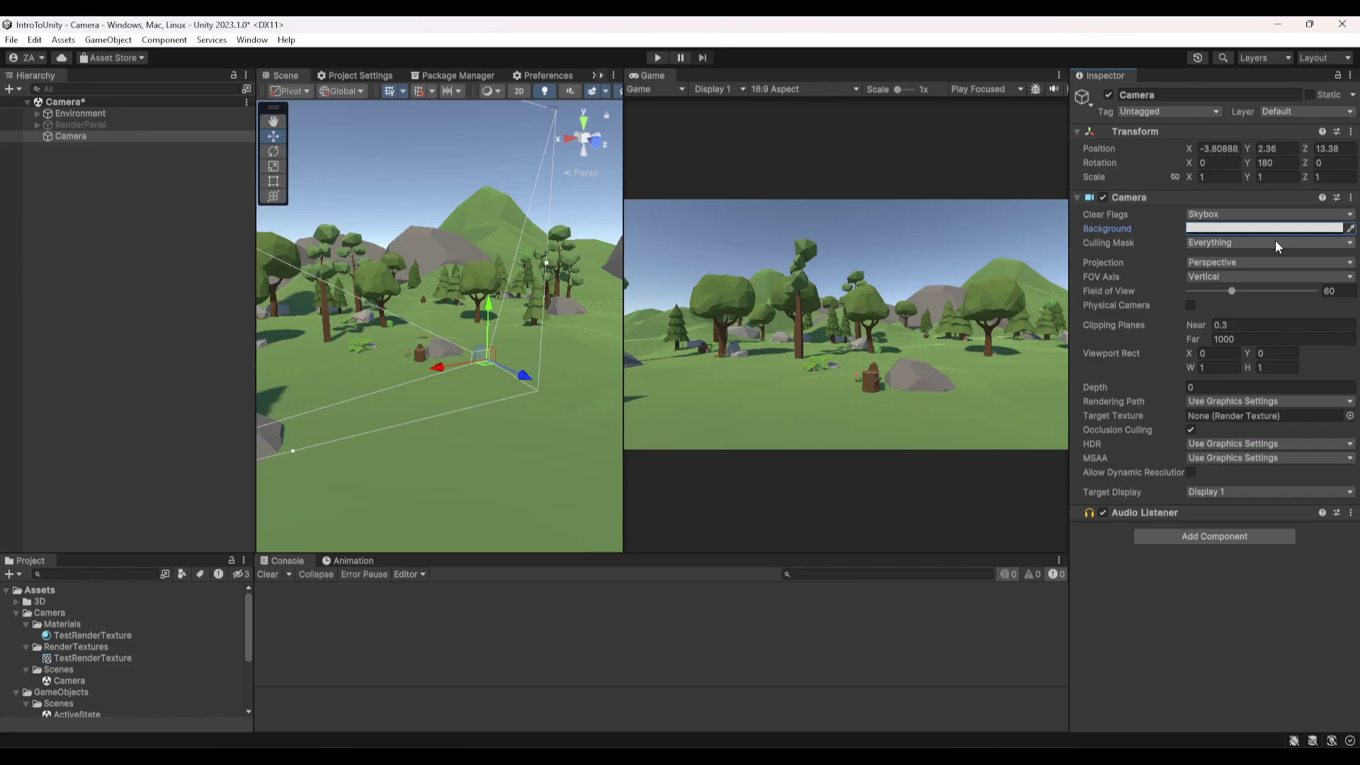
Step: Set the camera's Culling Mask to Nothing, then enable only the Default layer
mouse_move(1116, 245)
click(1201, 244)
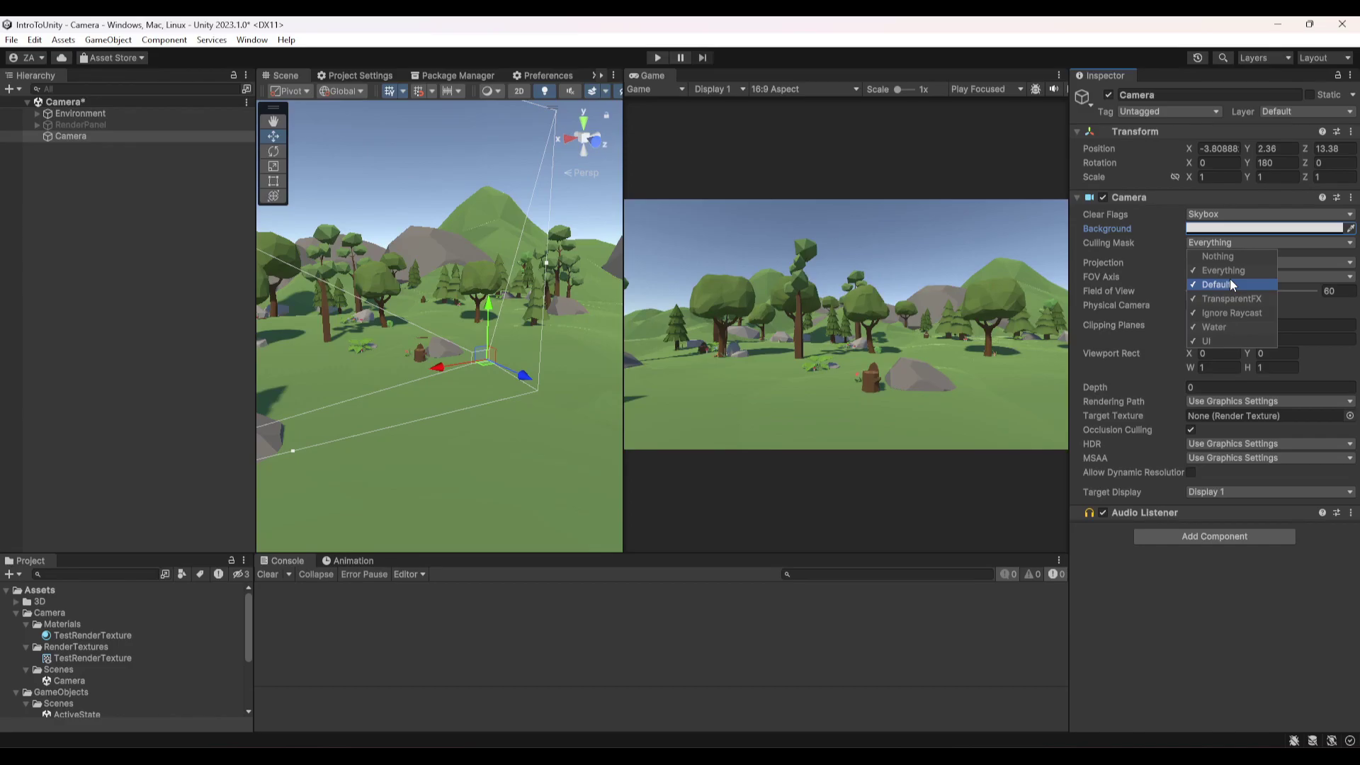
click(1238, 255)
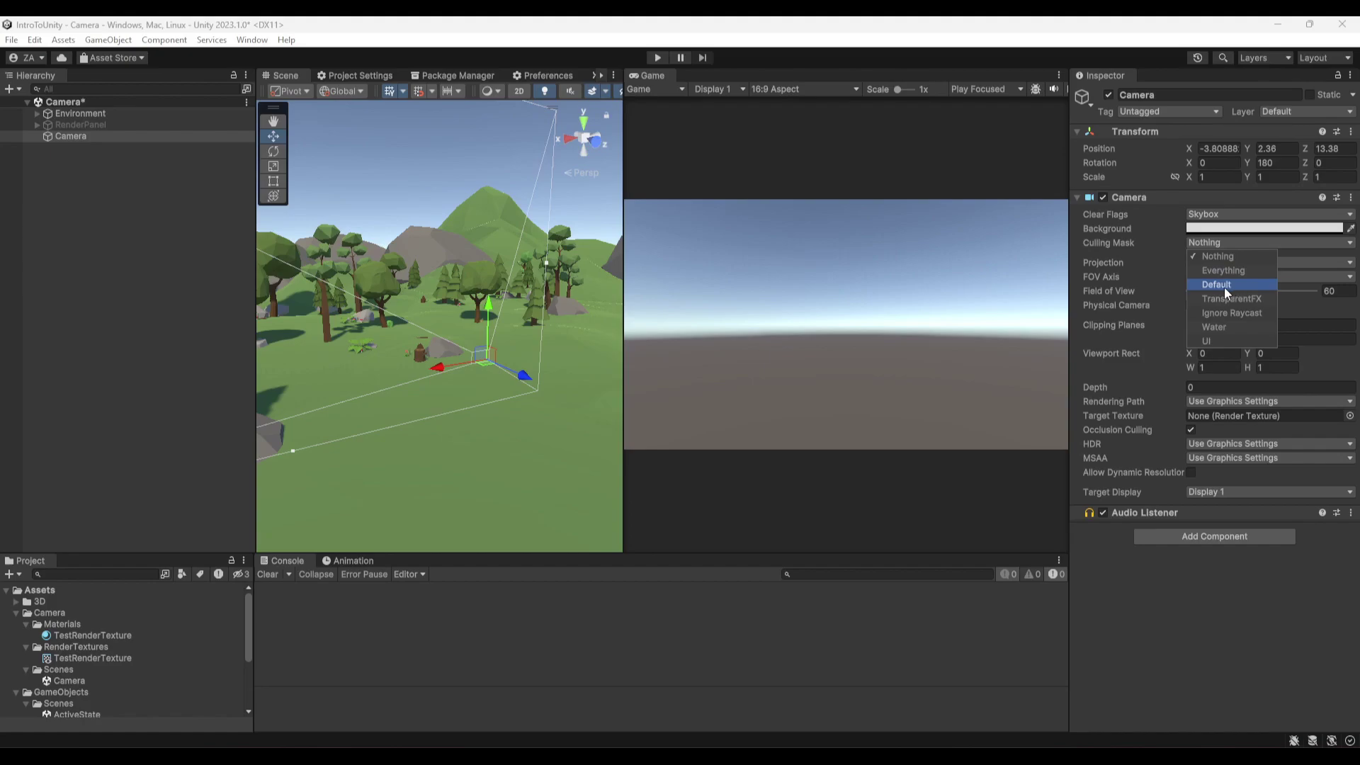
click(1220, 291)
click(843, 517)
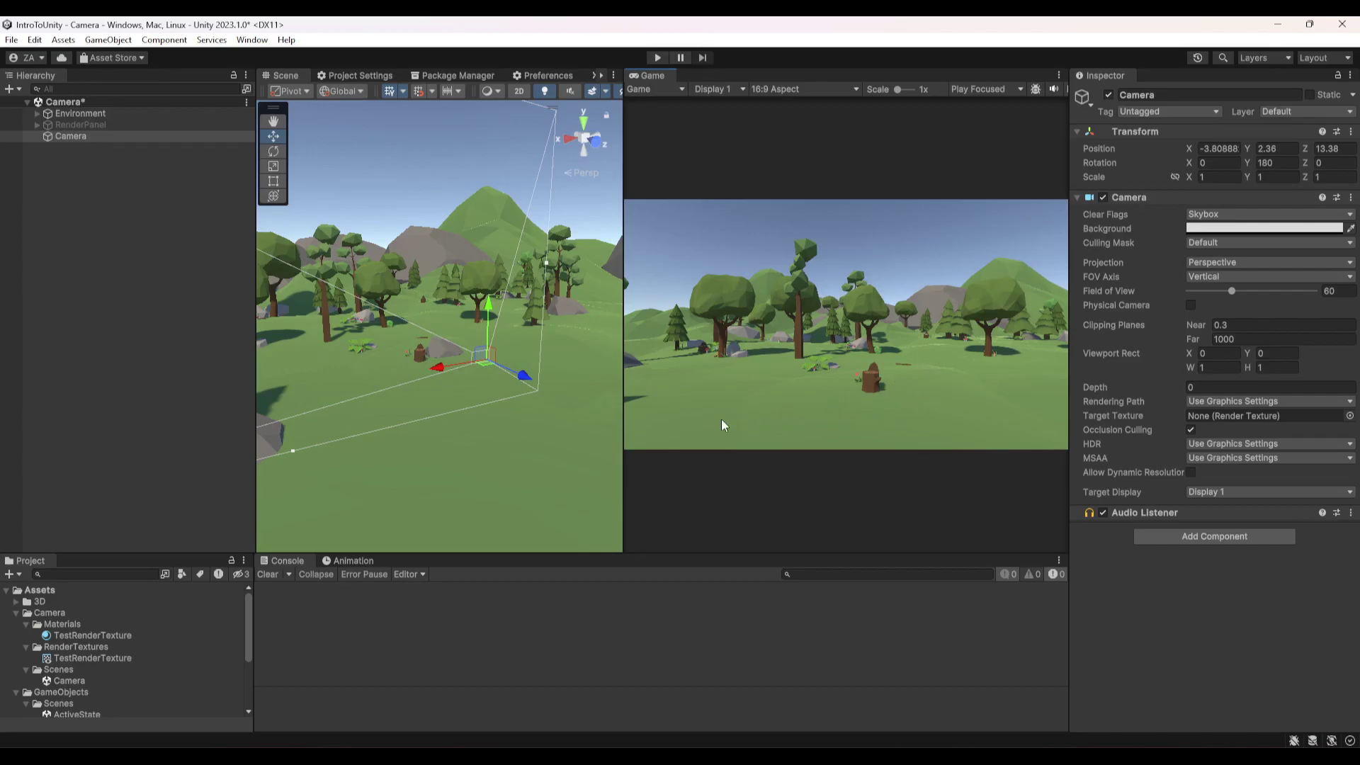
Step: Inspect the layer assignments of the large rock and the nearby tree stump
key(w)
right_drag(521, 423, 489, 453)
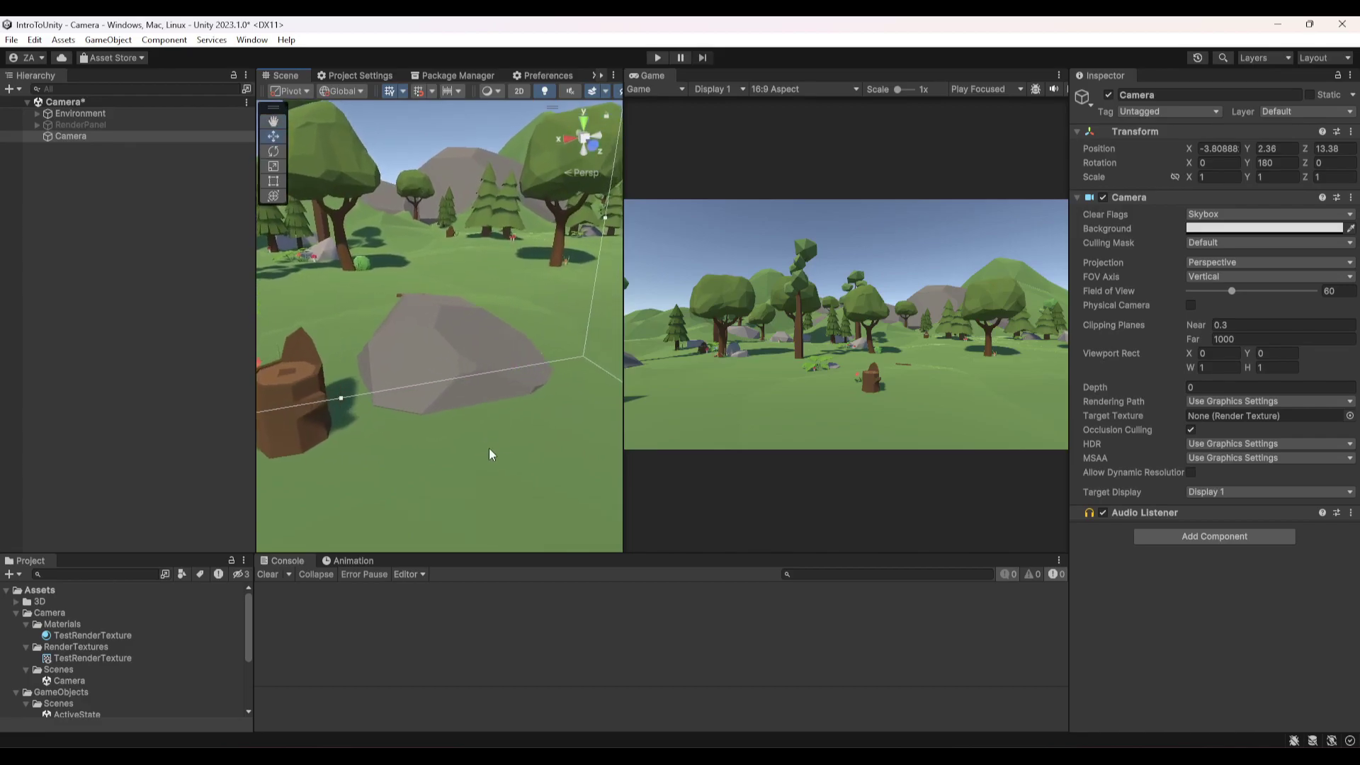
click(465, 359)
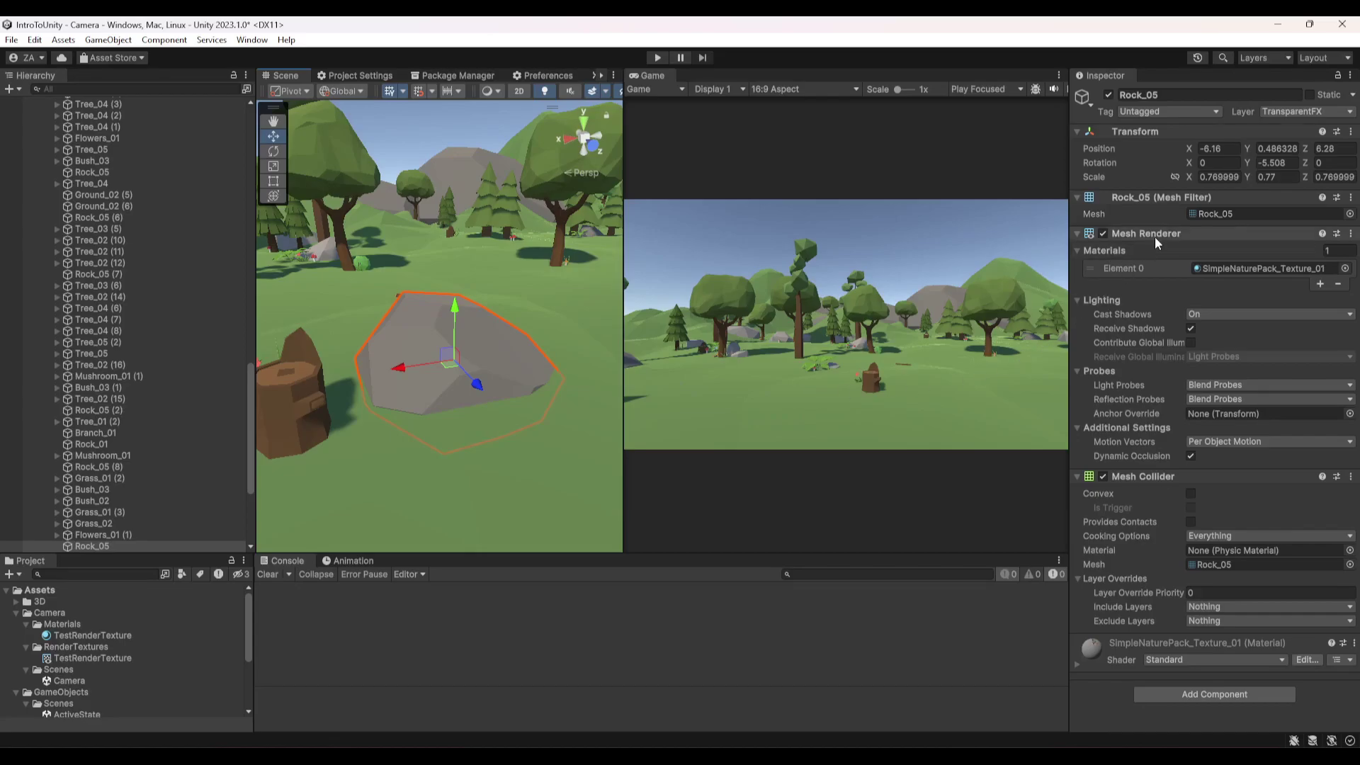
click(1303, 112)
click(1129, 54)
click(294, 376)
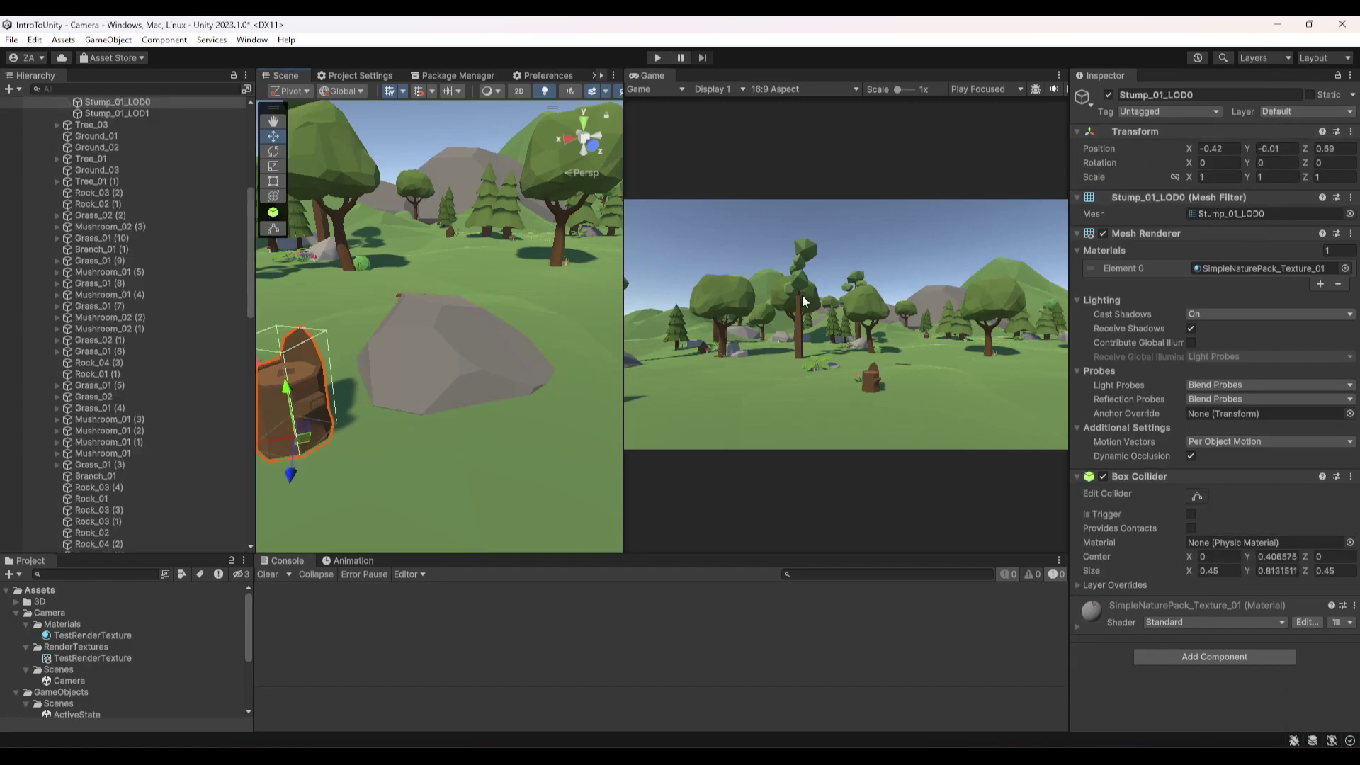
click(518, 453)
click(486, 322)
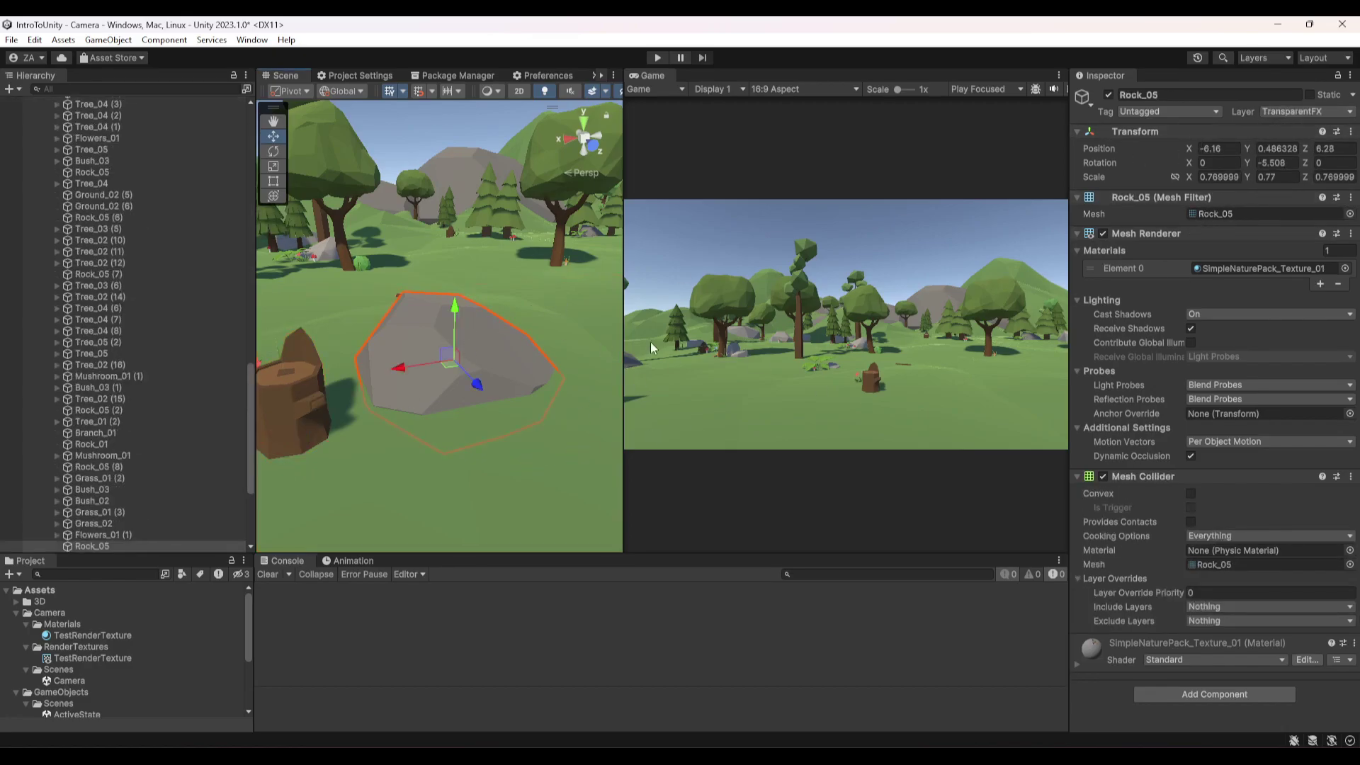
Step: Keep the large rock on the TransparentFX layer and toggle that layer on and off in the camera's Culling Mask
click(1312, 112)
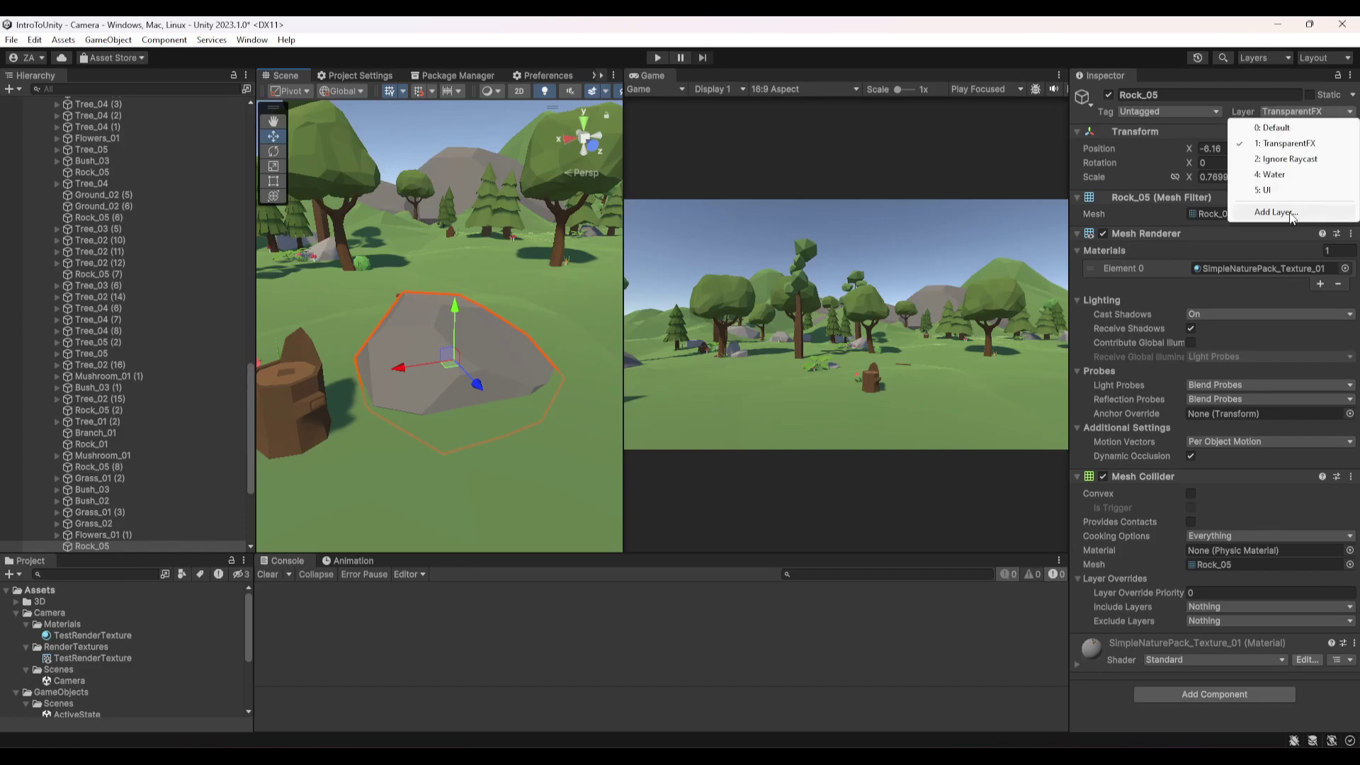
click(1288, 143)
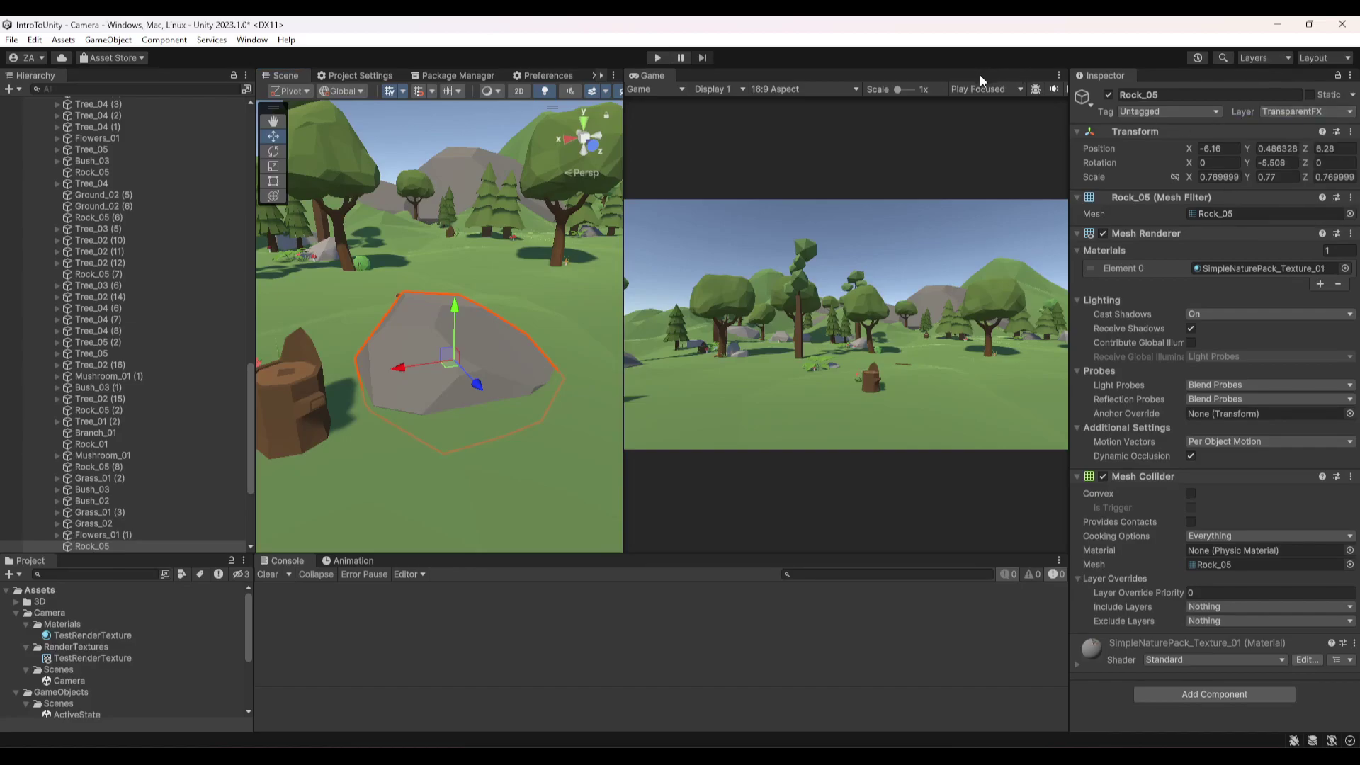
scroll(152, 376, down, 5)
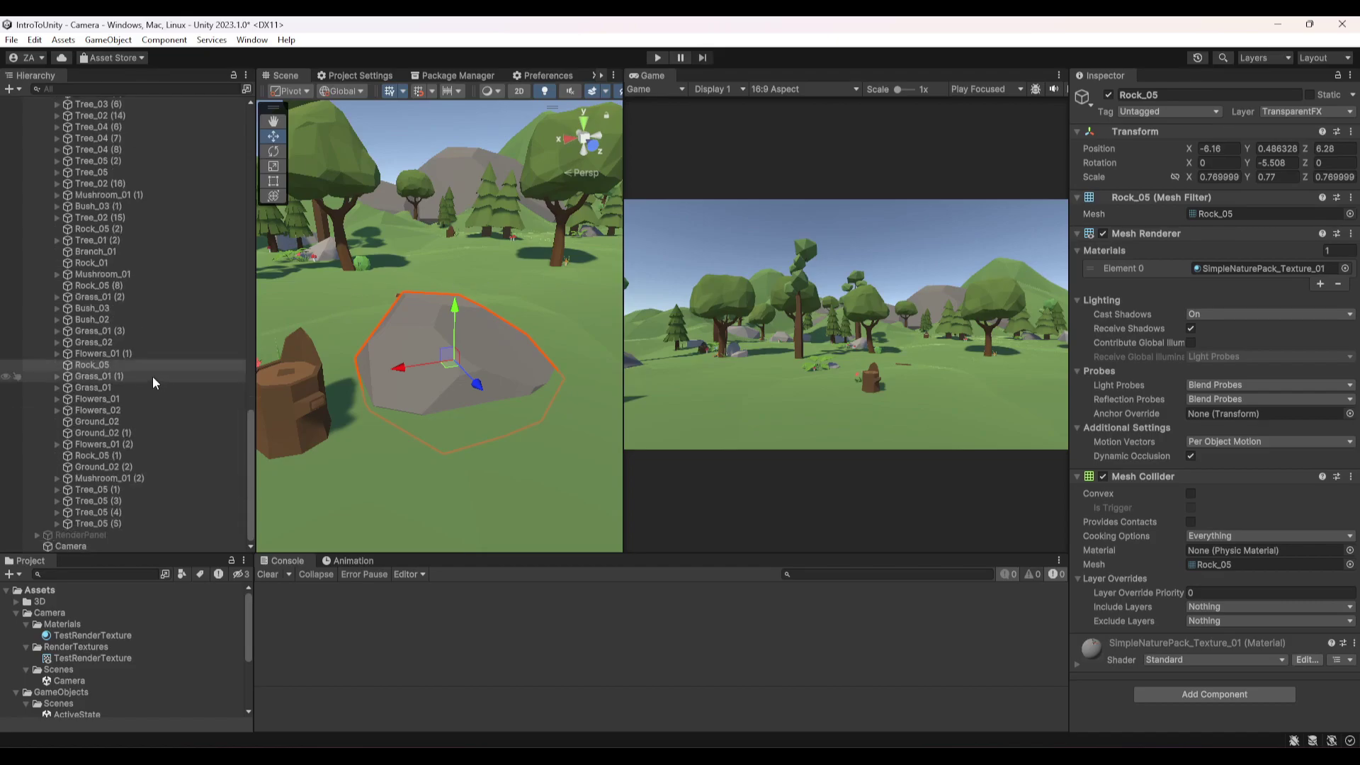
click(126, 541)
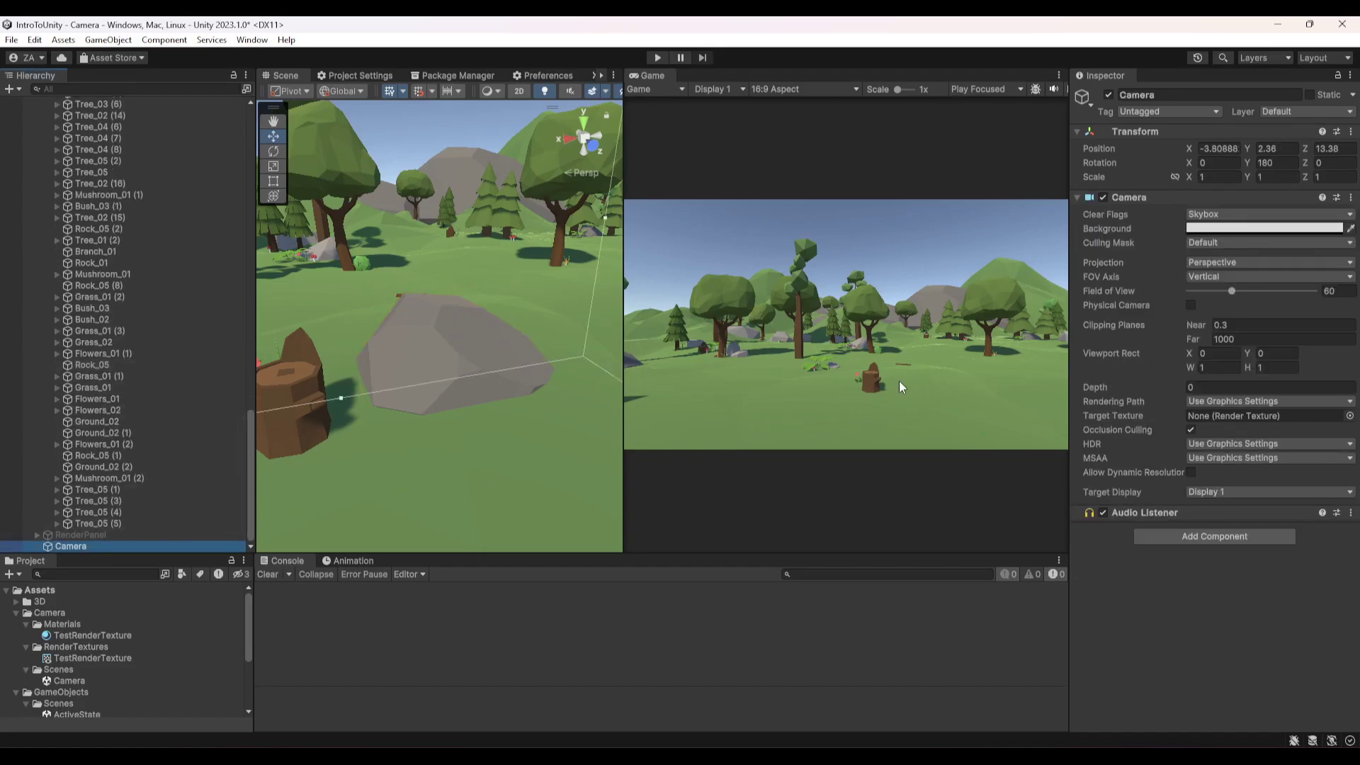
click(1221, 244)
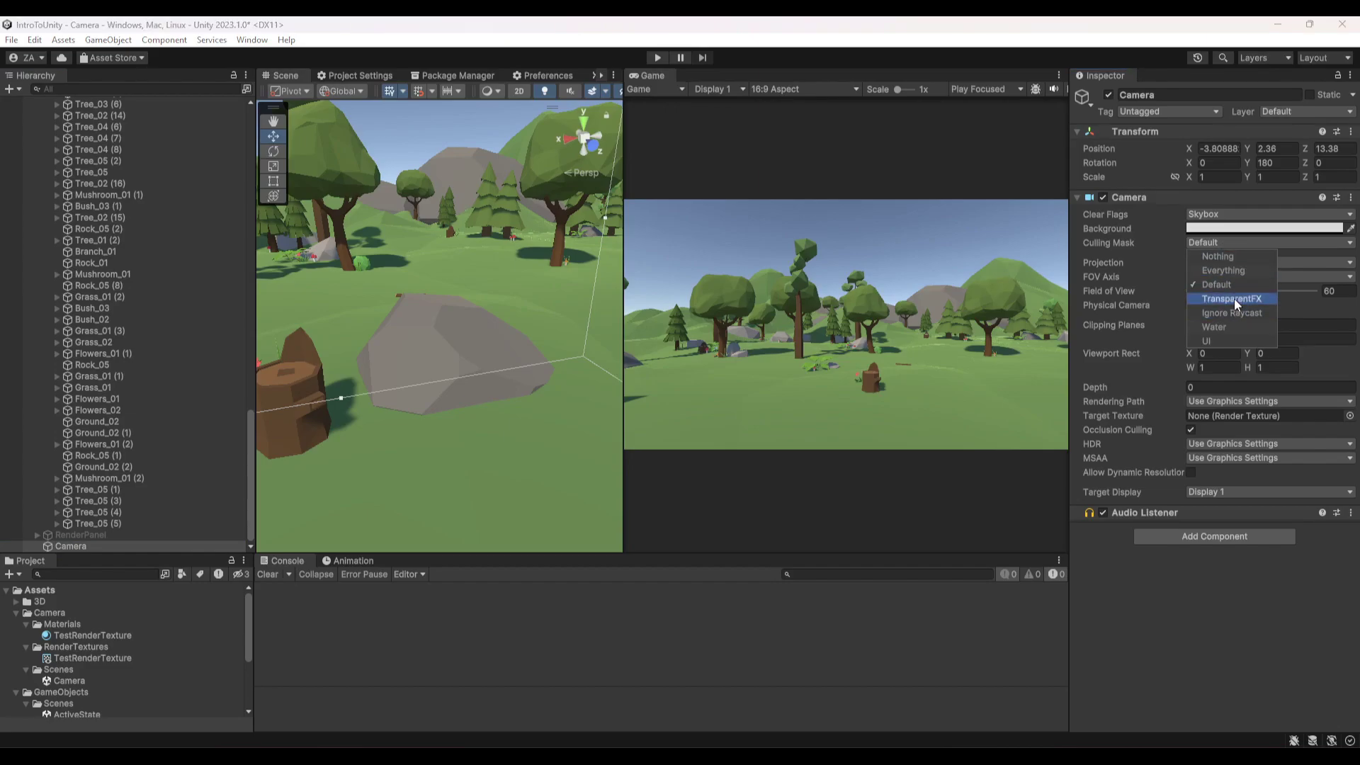
click(1233, 298)
click(1232, 298)
Step: Assign the large rock beside the tree stump to the Default layer
click(475, 381)
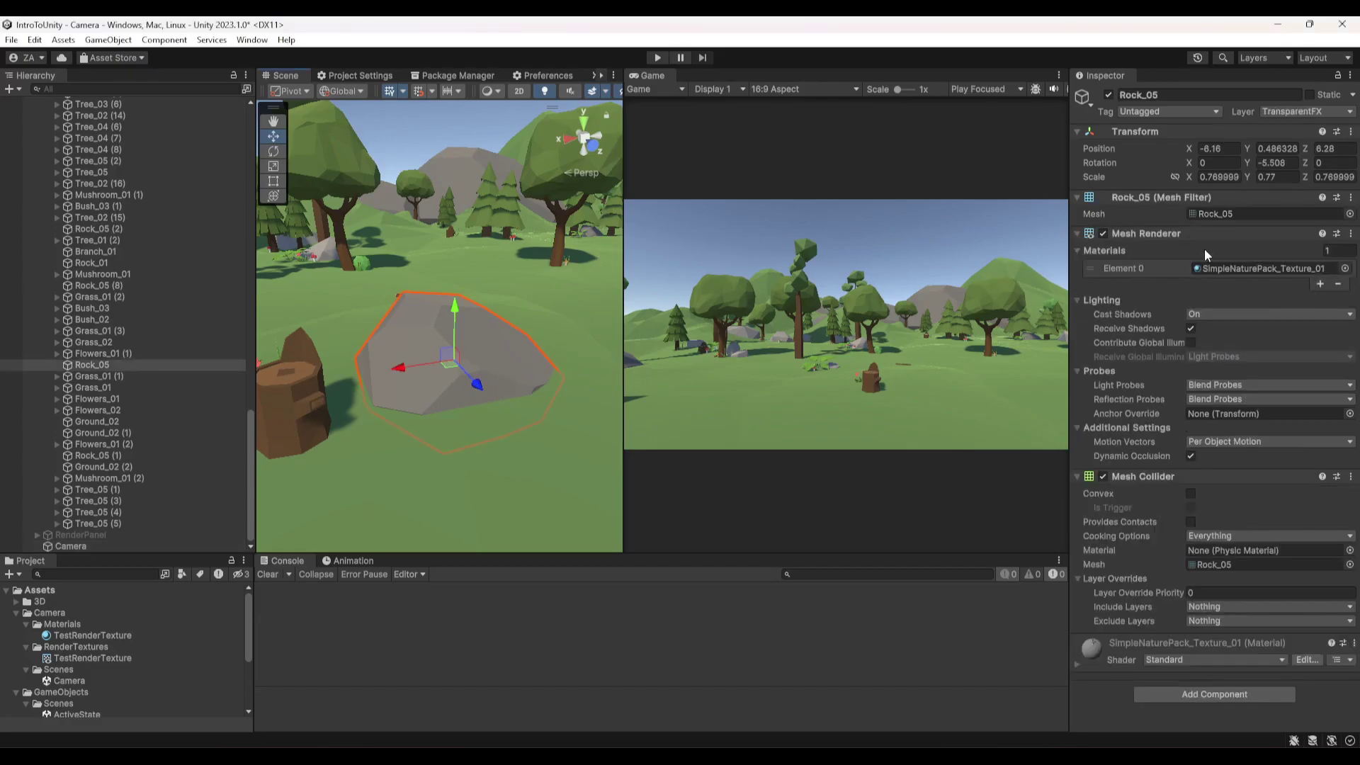
click(1328, 112)
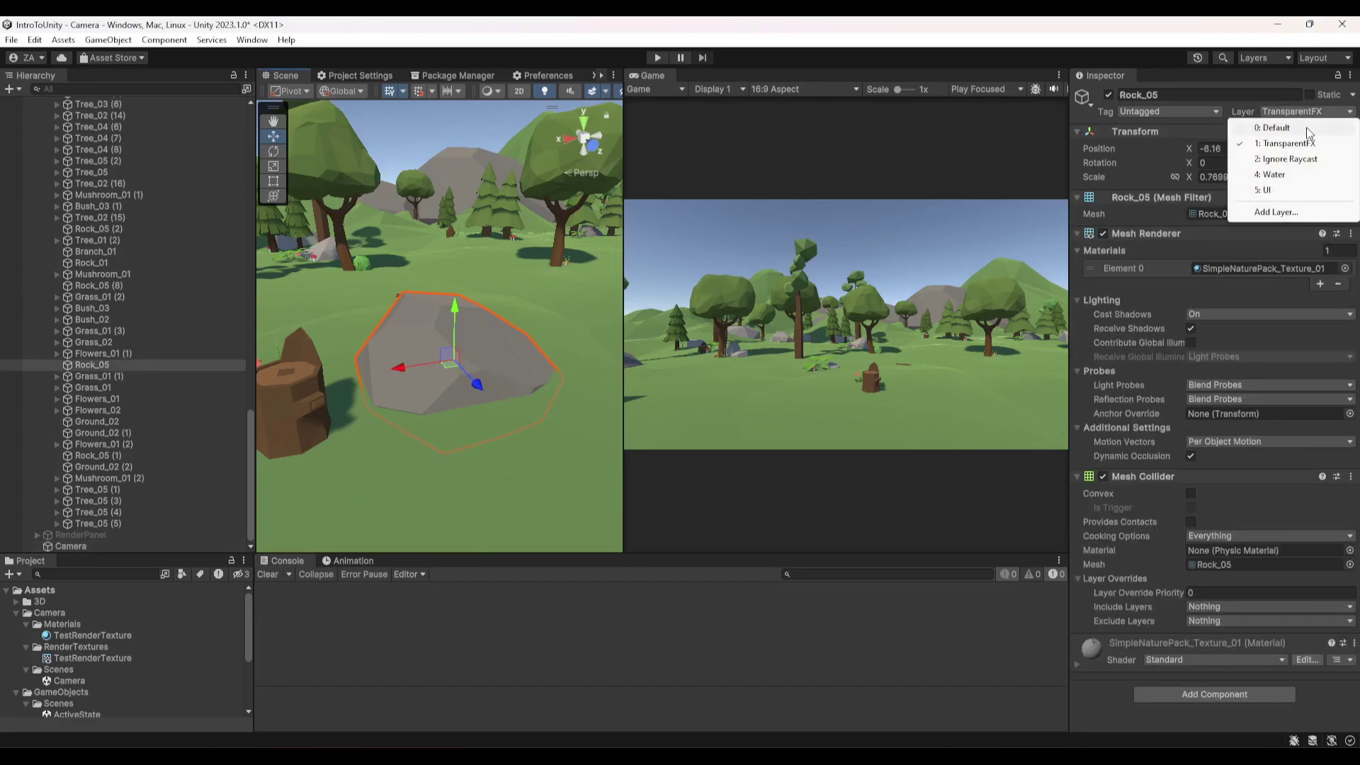
click(1306, 128)
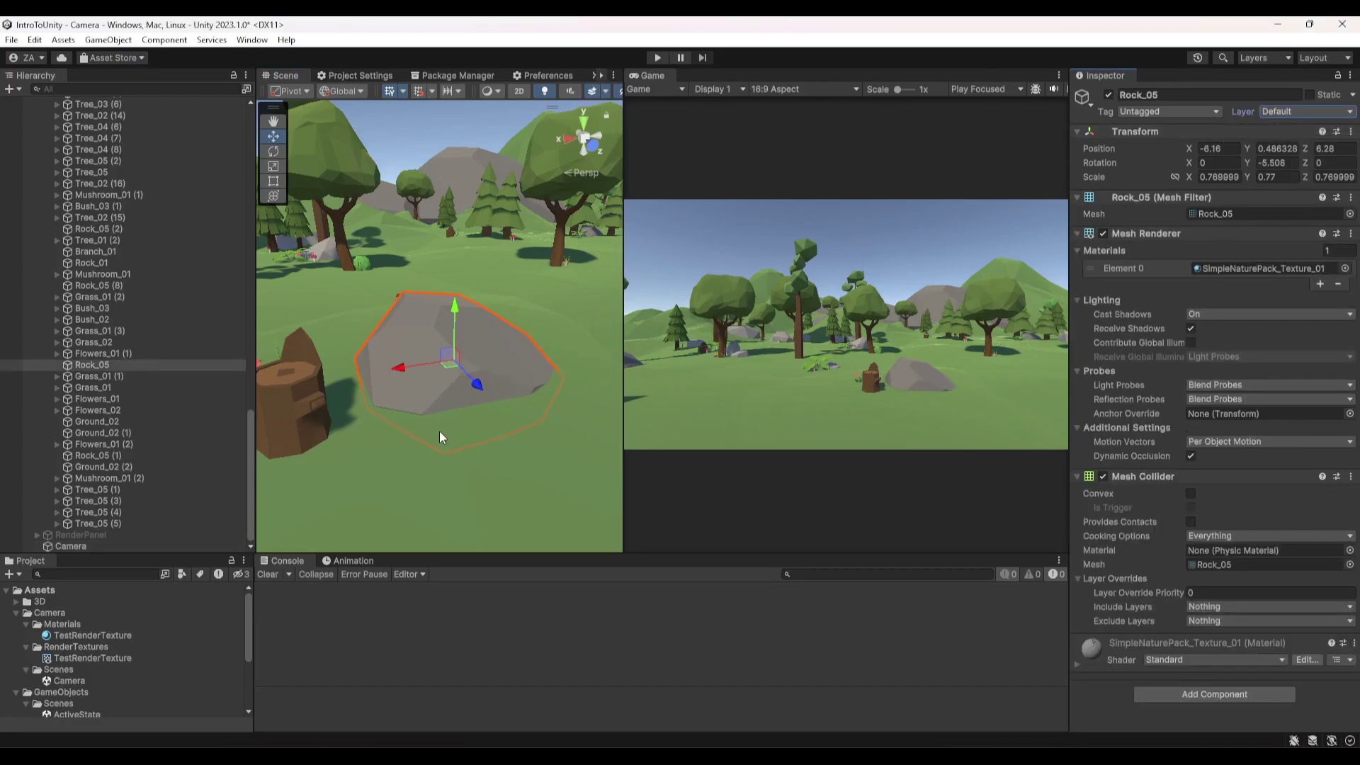
Step: Select the camera, enlarge the Scene view and examine the camera's perspective view frustum
click(131, 546)
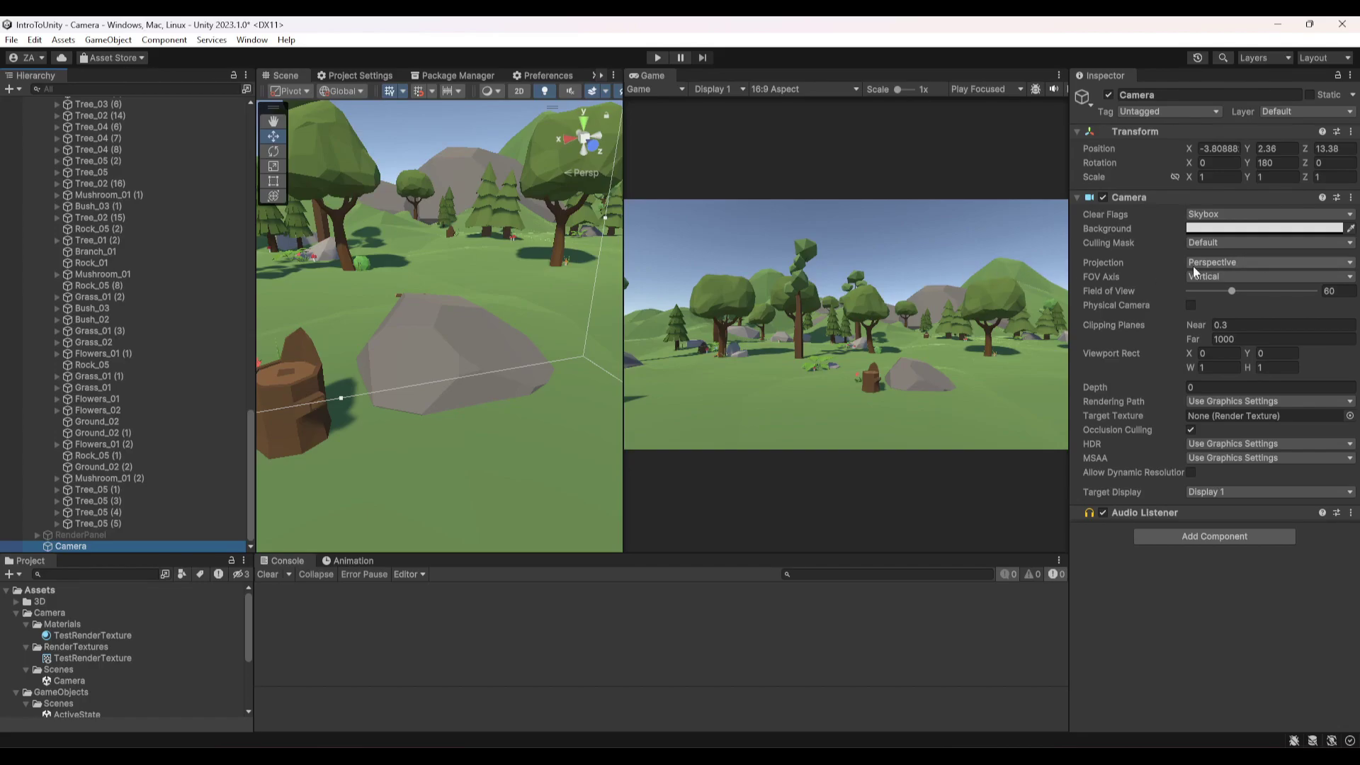
right_drag(386, 401, 584, 394)
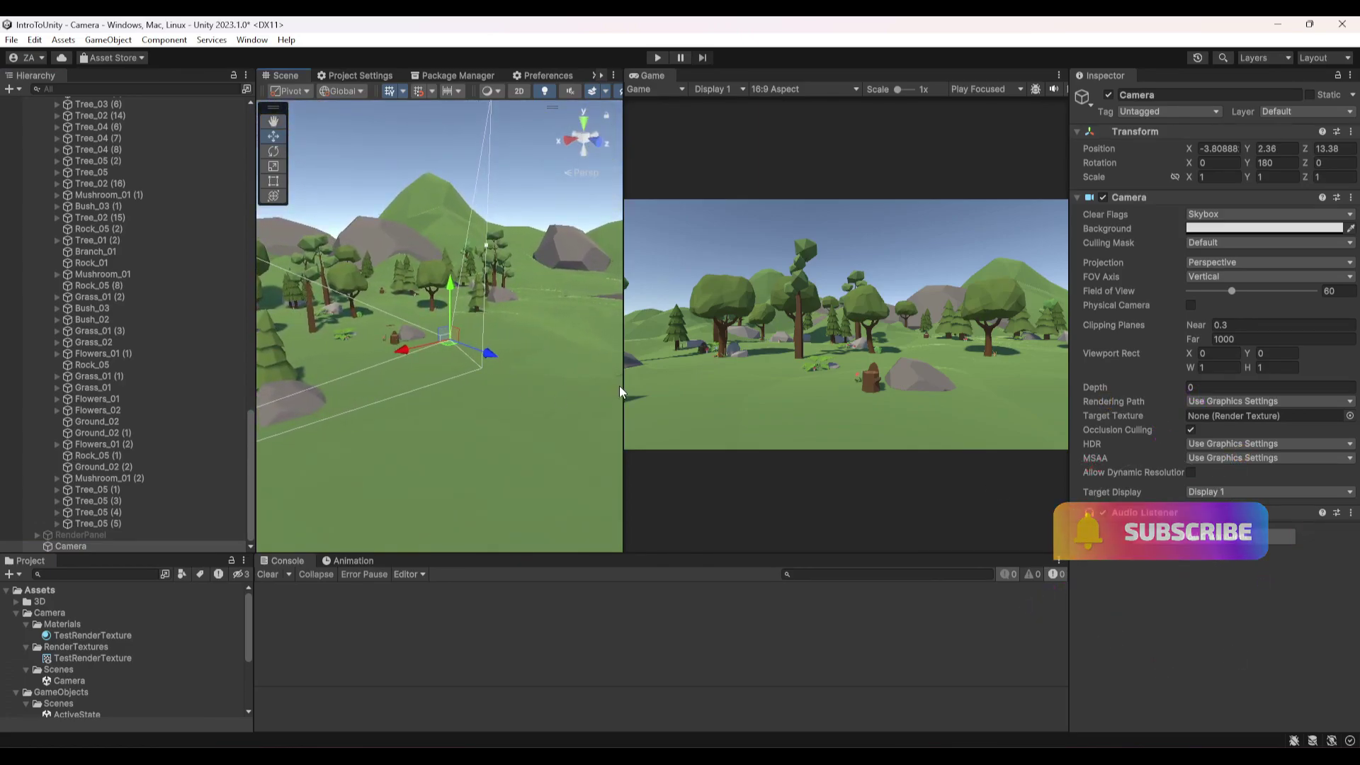
drag(622, 392, 782, 391)
right_drag(397, 395, 443, 396)
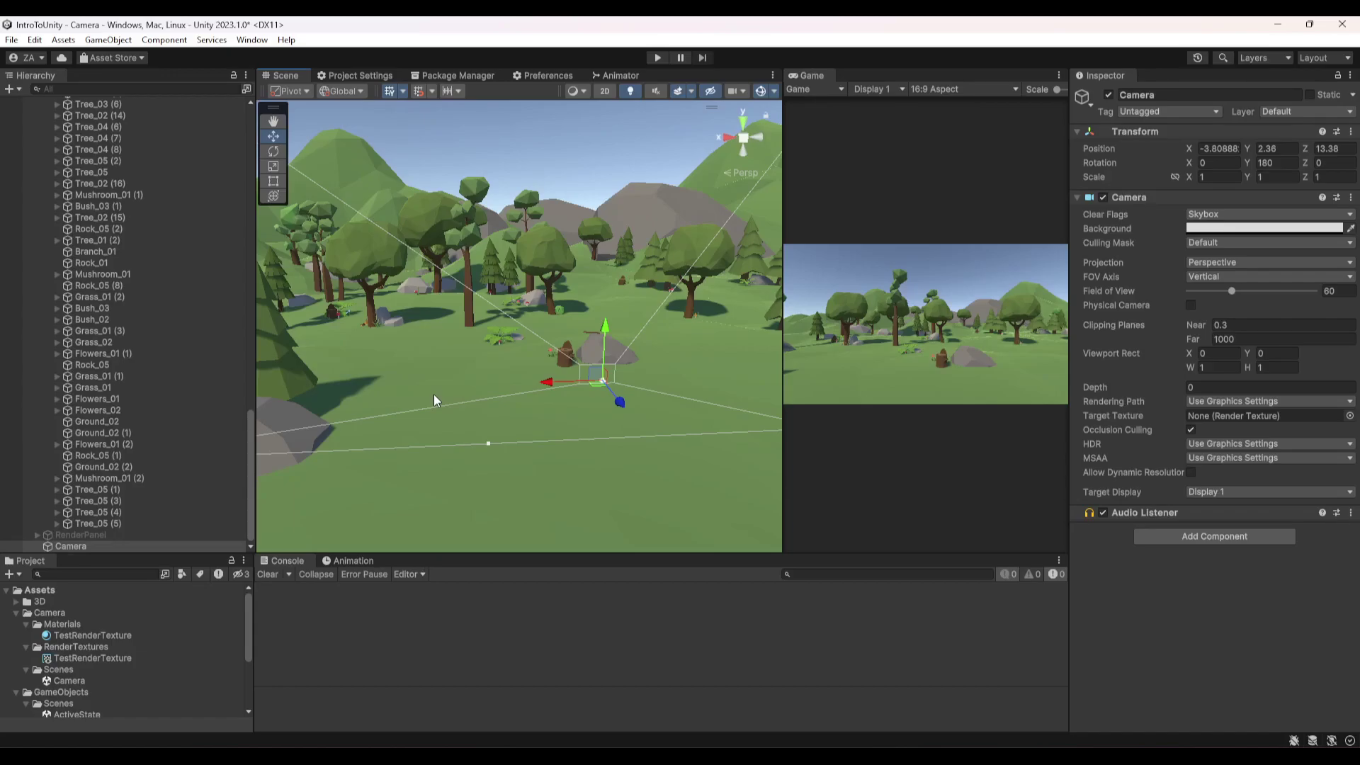
right_drag(403, 404, 353, 417)
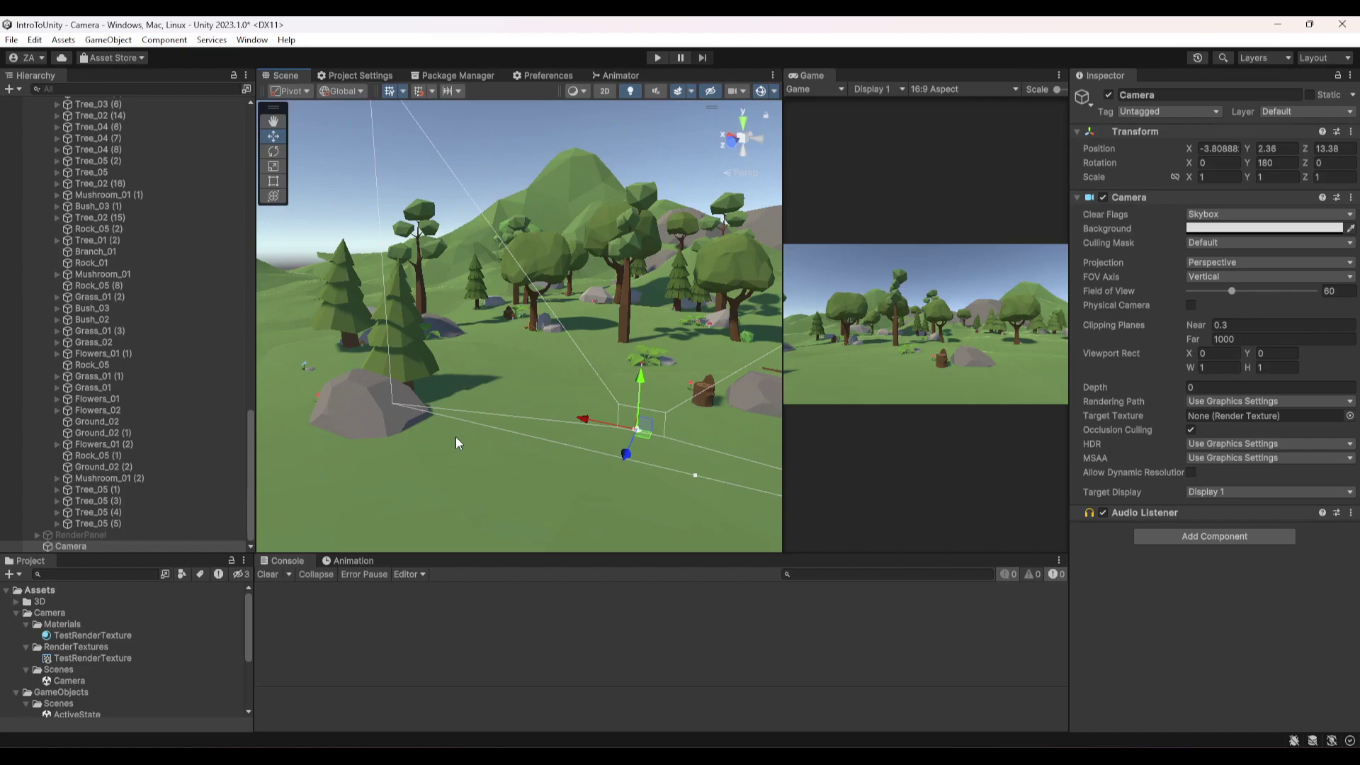
key(Up)
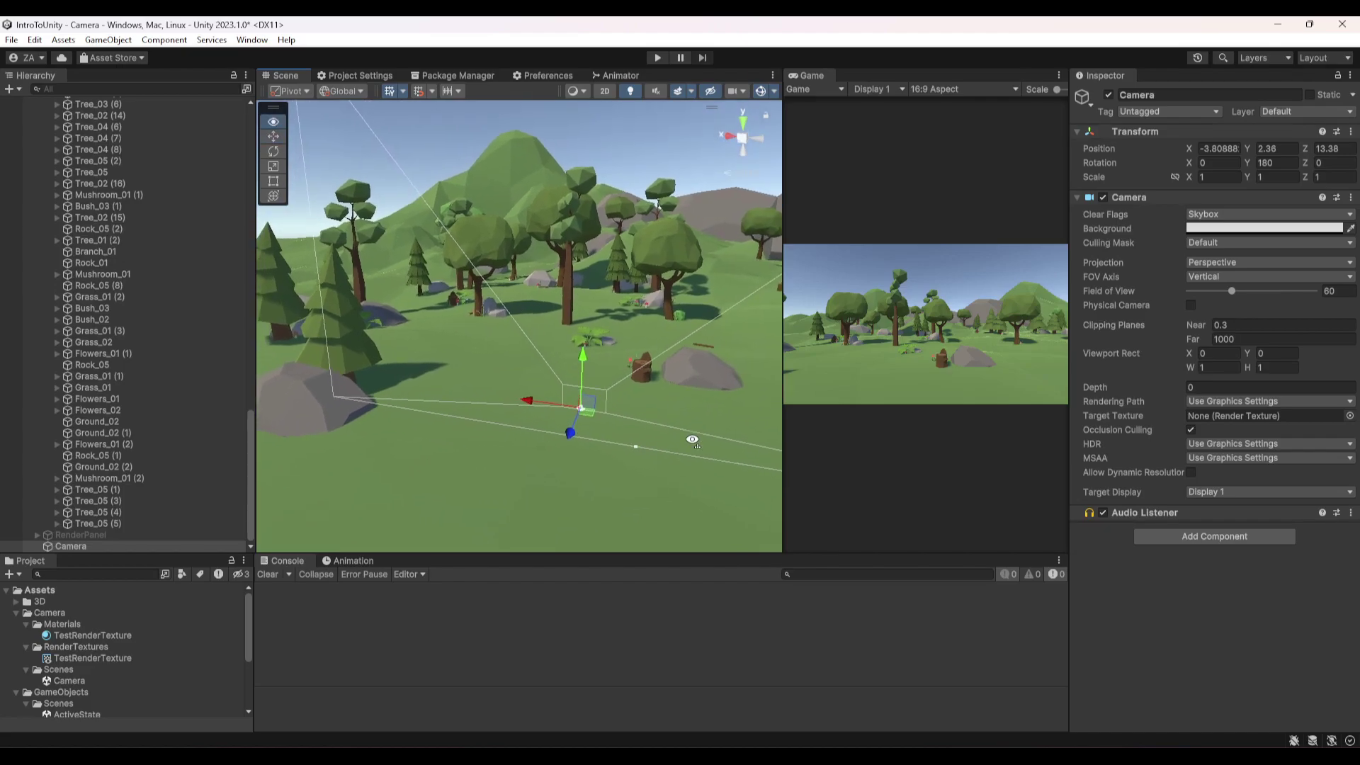
Step: Move the tree stump near the rock to X -1.2, Y -0.03, Z 1.67 and make the Scene view narrower again
click(664, 368)
drag(663, 386, 694, 410)
drag(786, 418, 542, 390)
key(ctrl+z)
Step: Select the camera and set its Projection to Orthographic
scroll(109, 249, down, 15)
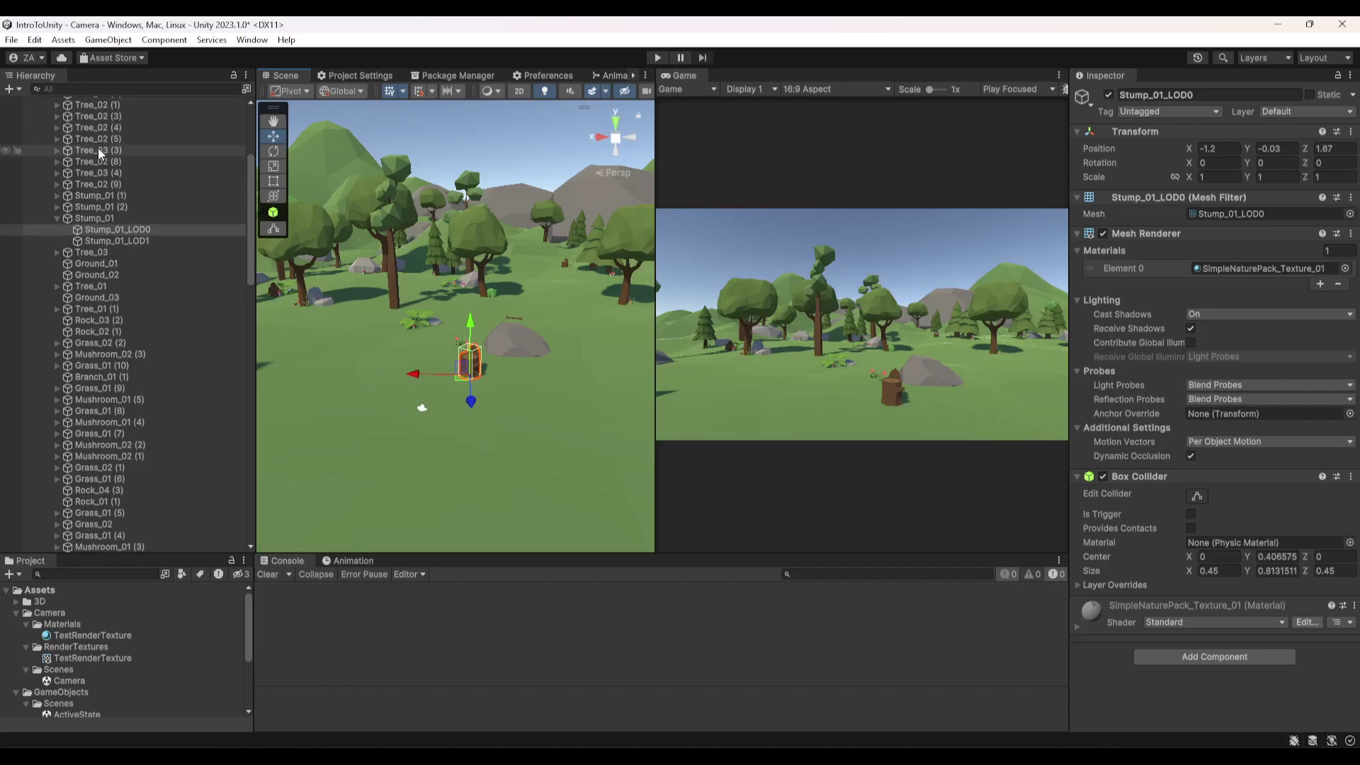
click(143, 545)
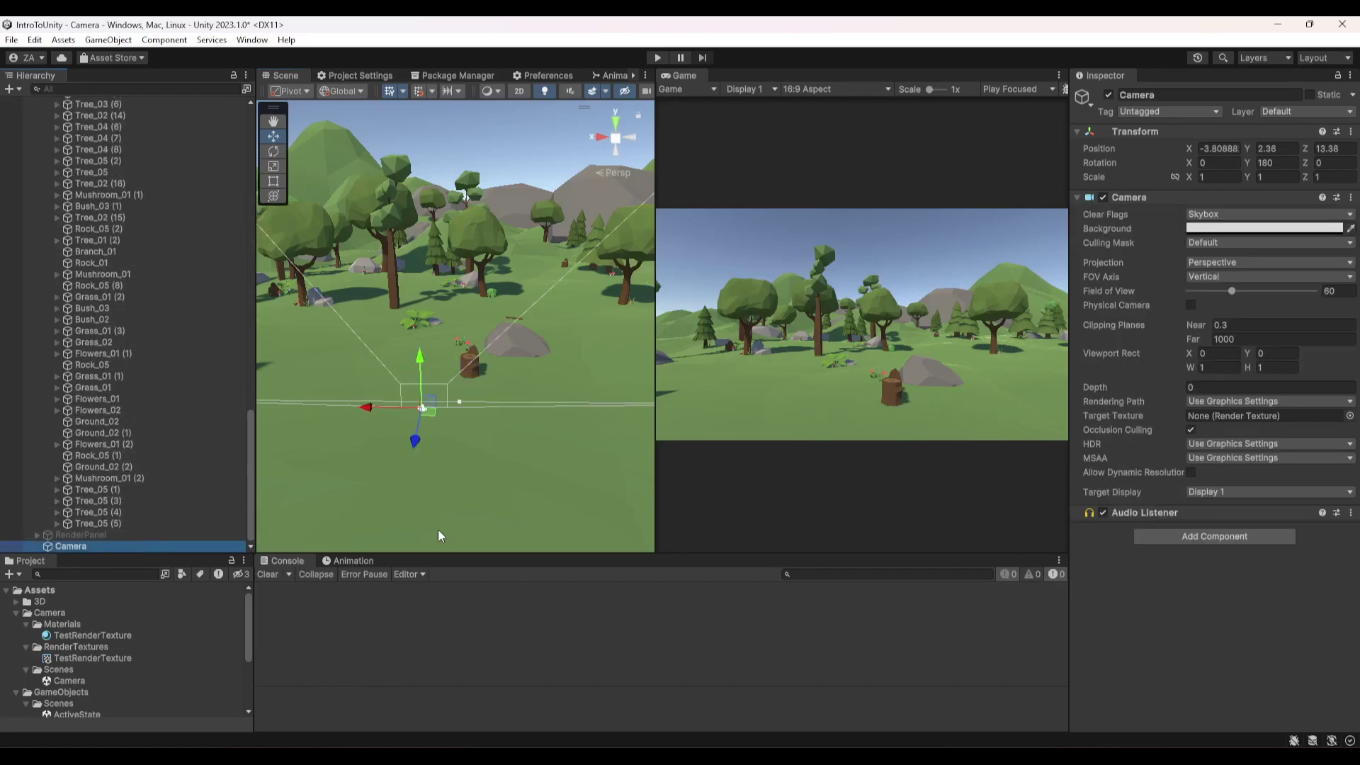
click(1268, 262)
click(1241, 294)
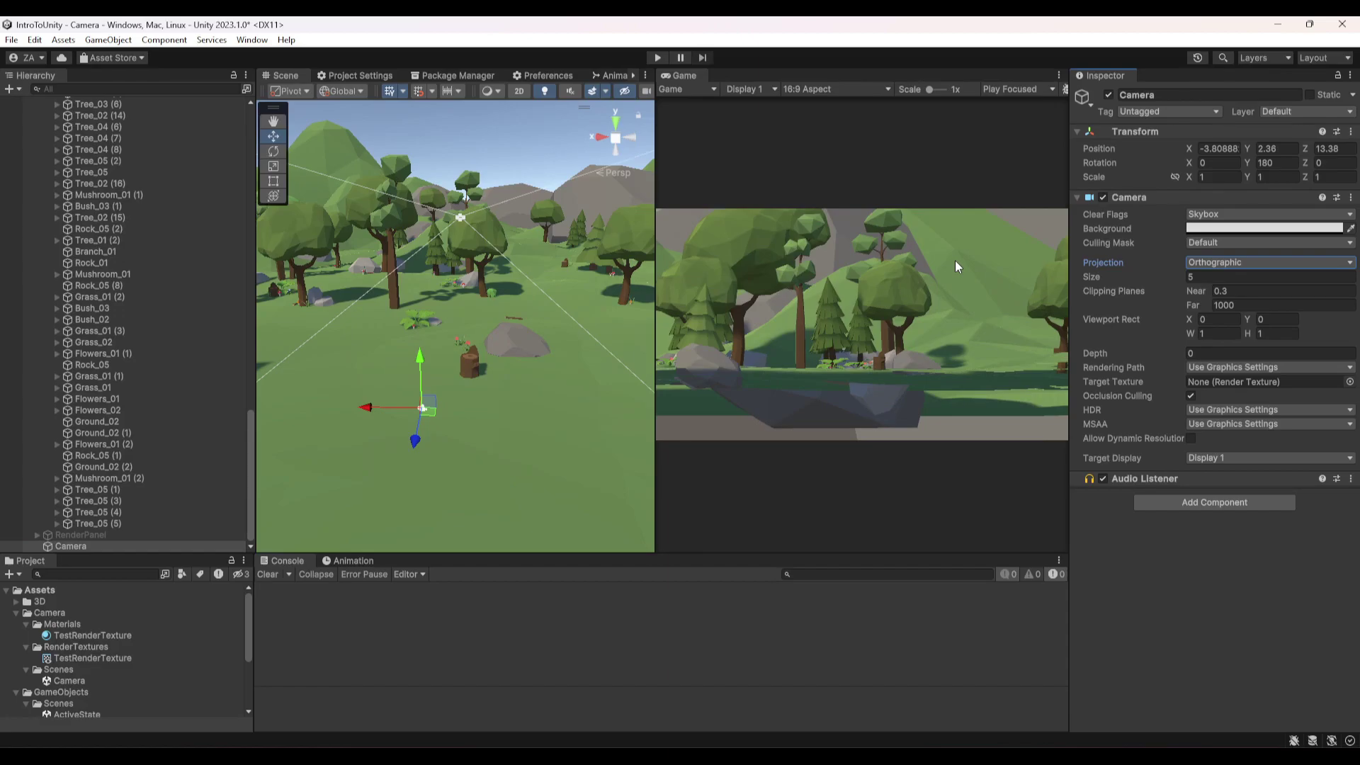
Step: Try moving the round-crowned tree closer to the orthographic camera and return it to its original spot
right_drag(496, 368, 538, 400)
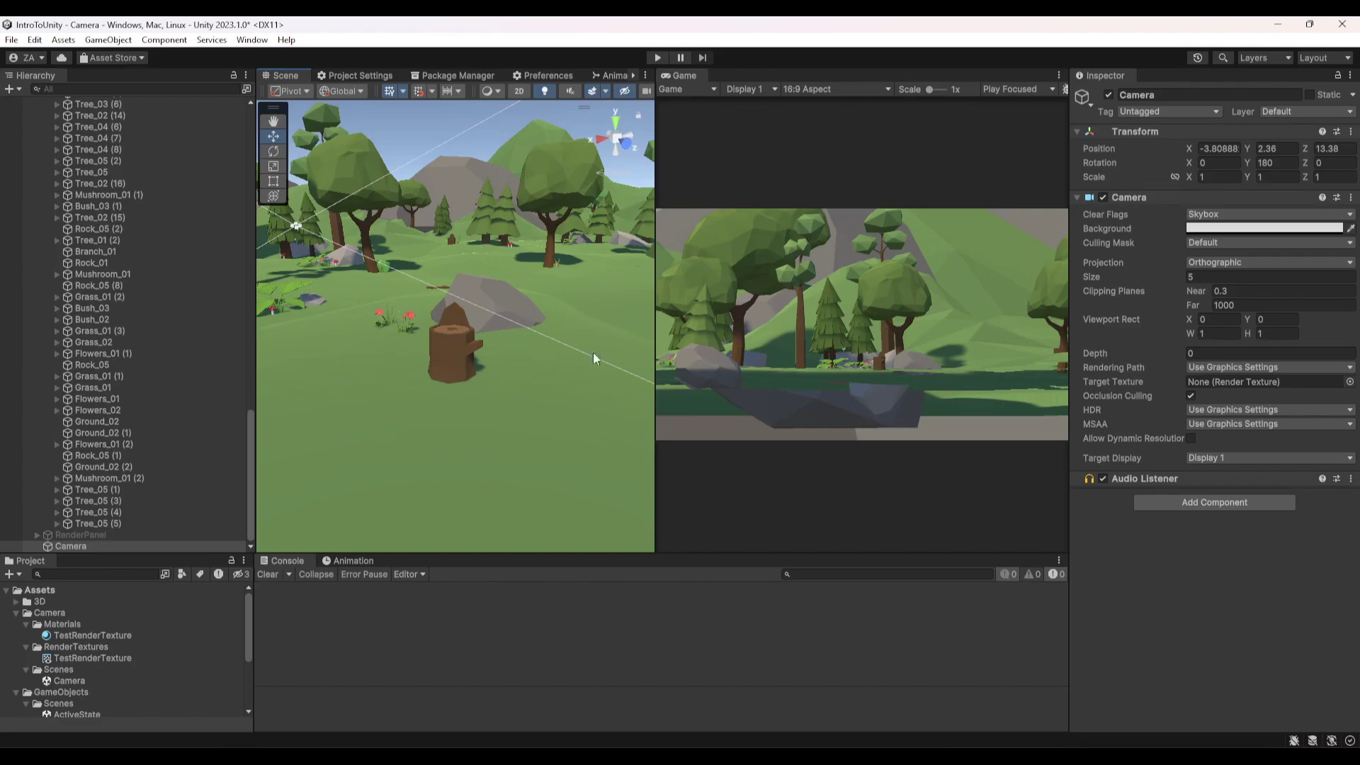
right_drag(441, 361, 415, 290)
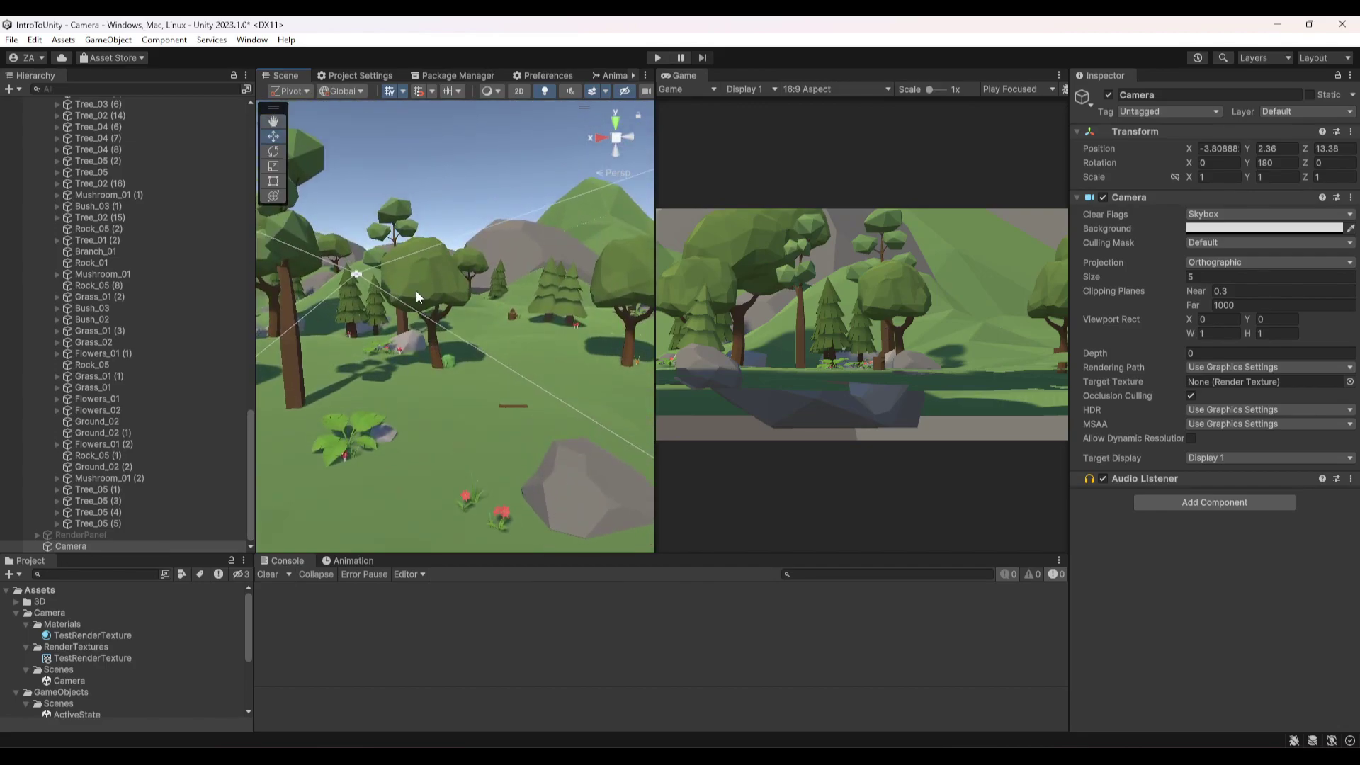
click(415, 291)
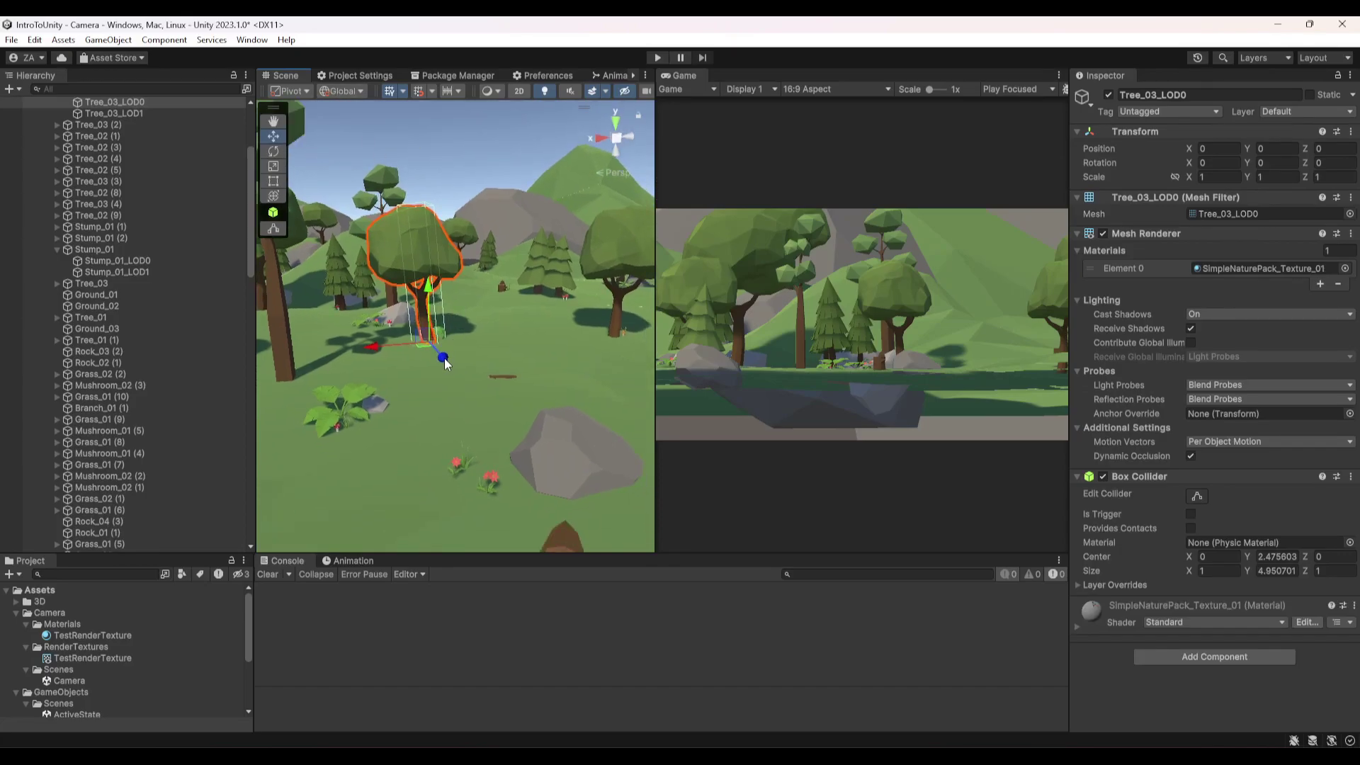
drag(443, 358, 497, 393)
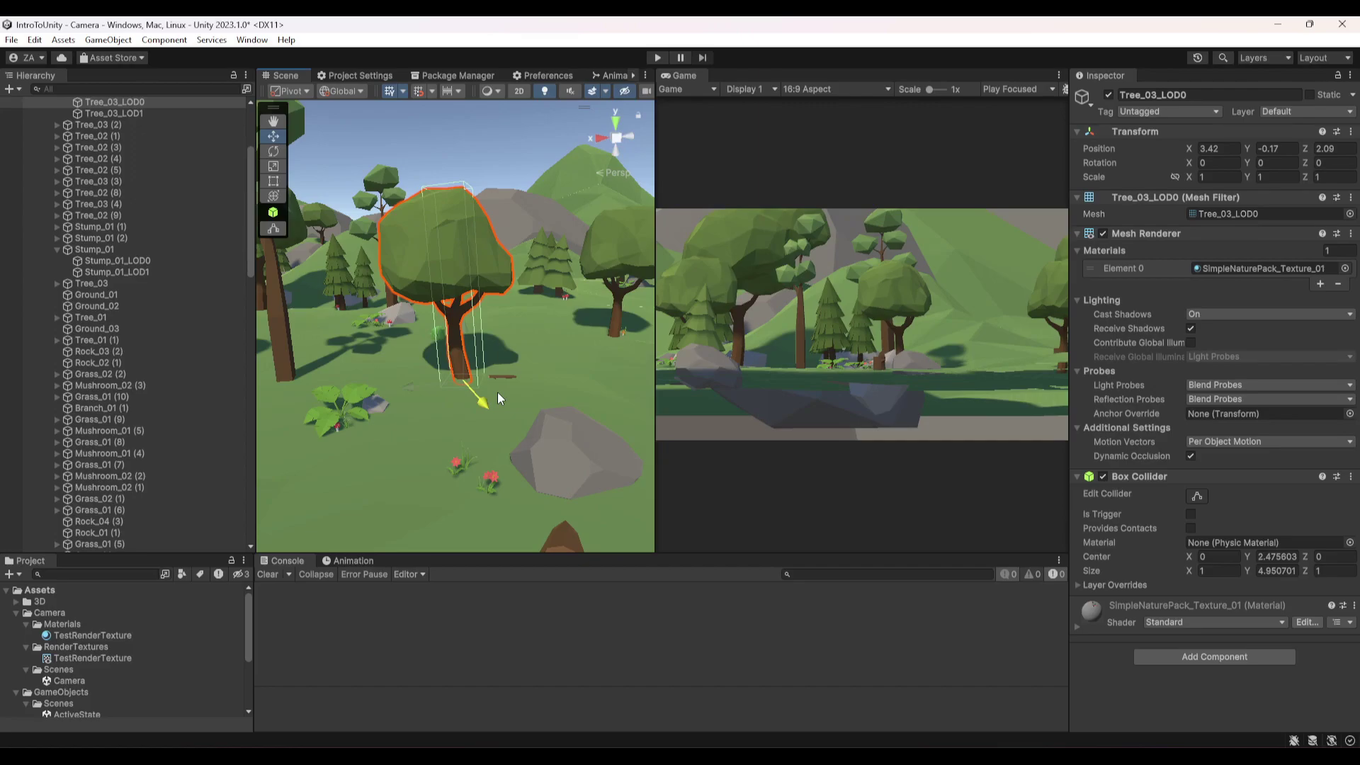
drag(498, 392, 456, 382)
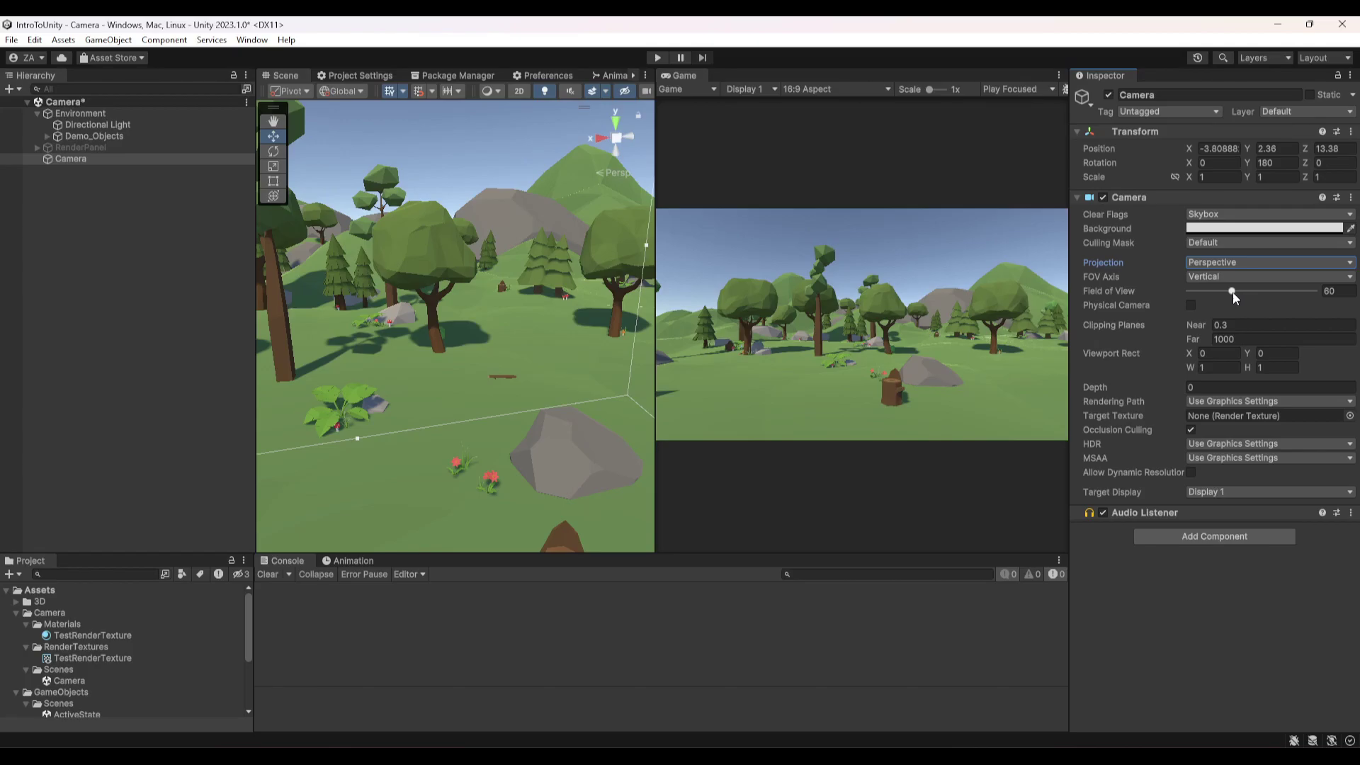
Step: Try Field of View values of 73 and 57 on the perspective camera and undo the last change
right_drag(648, 333, 548, 397)
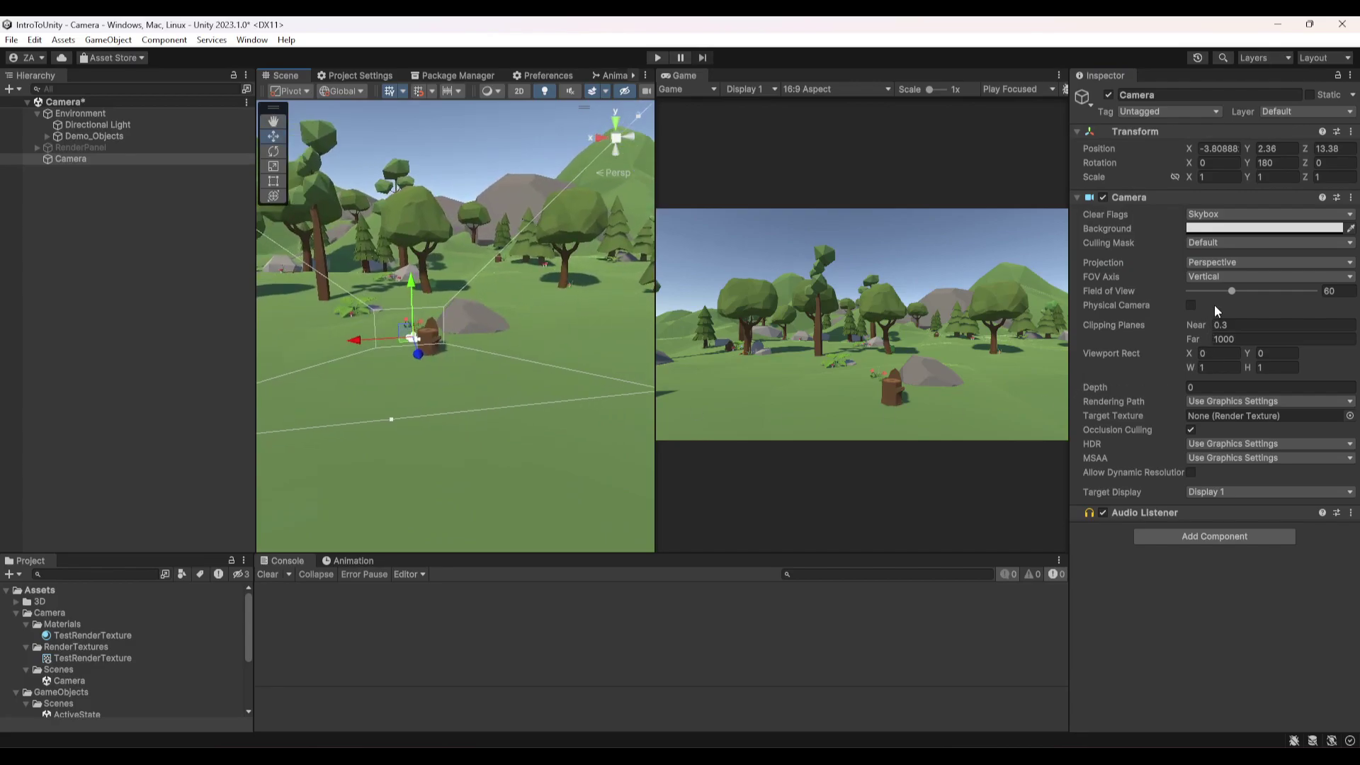
drag(1231, 291, 1240, 291)
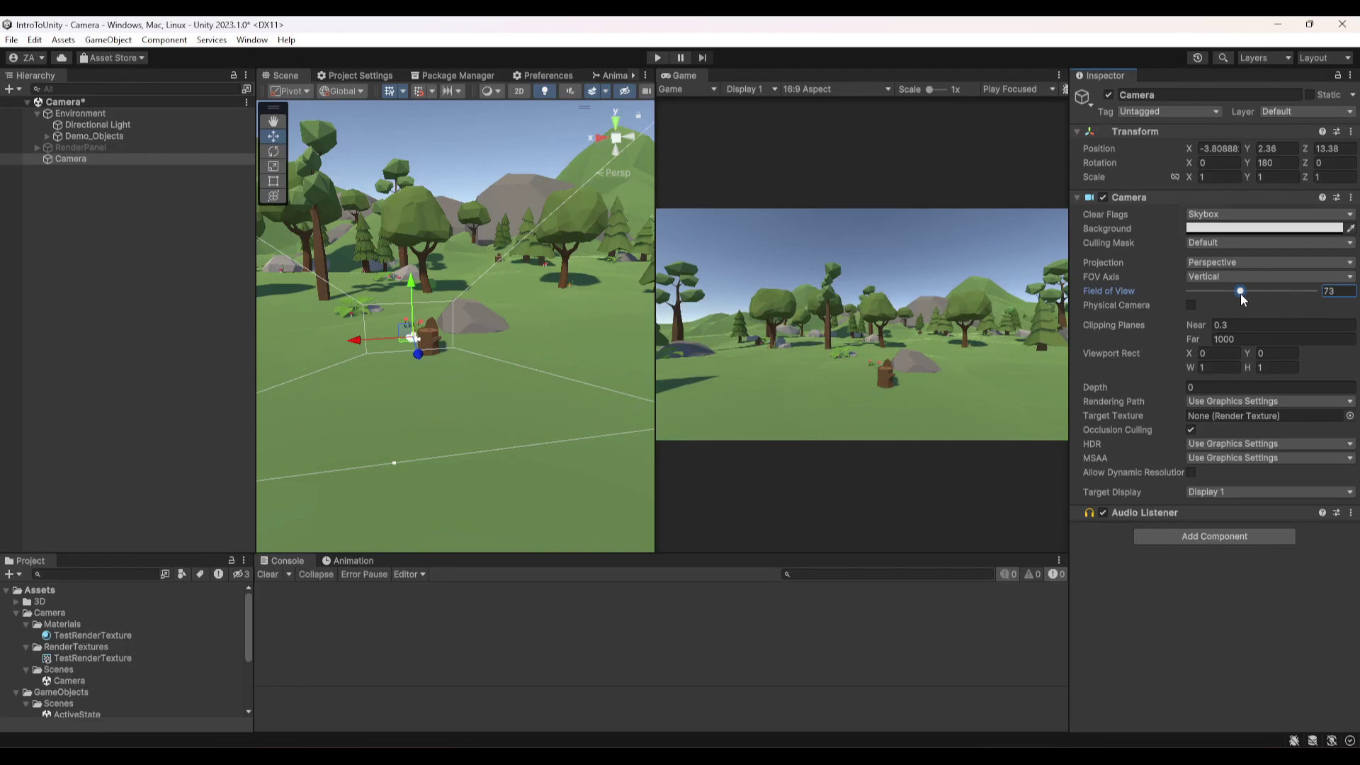
mouse_move(1239, 293)
mouse_down()
mouse_move(1259, 291)
mouse_move(1207, 291)
mouse_move(1229, 293)
mouse_up()
key(ctrl+z)
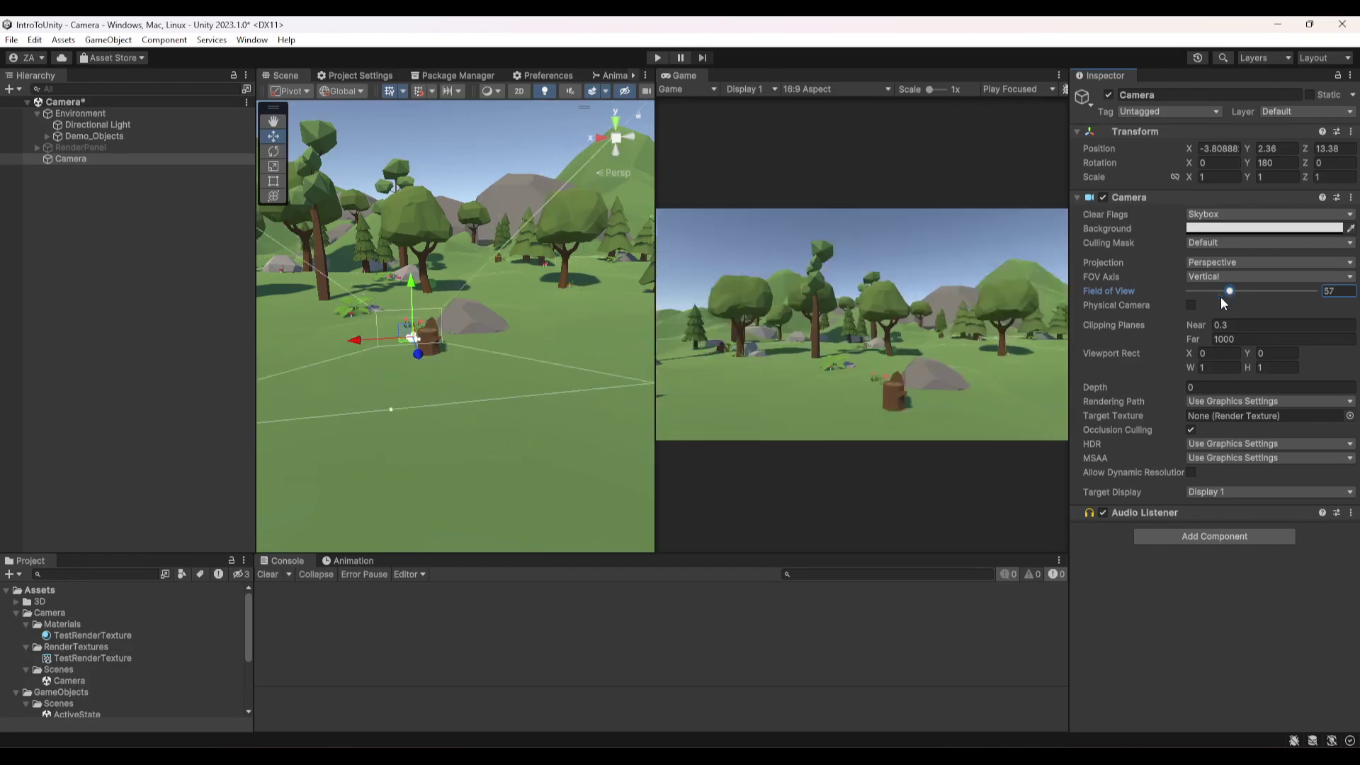
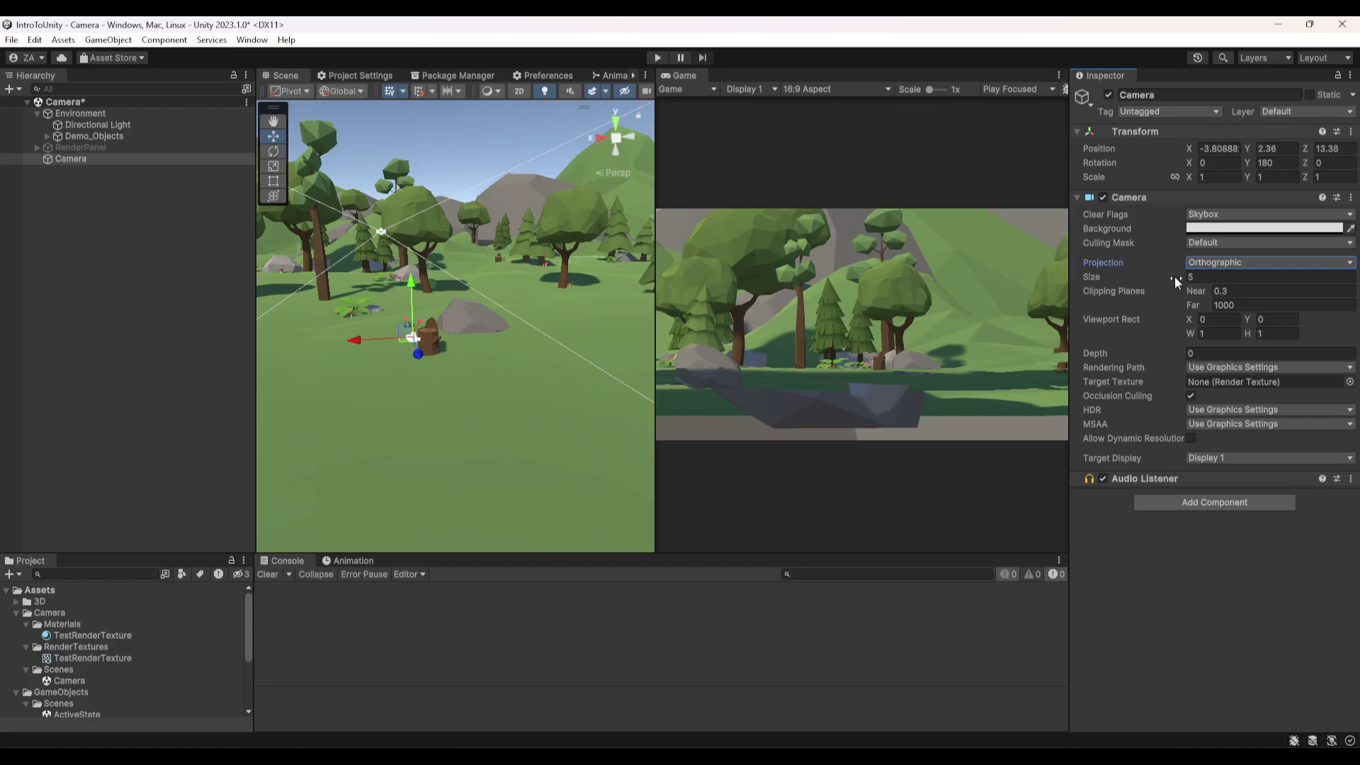
Step: Examine the orthographic camera's view volume from a distance and switch the Scene view to isometric
alt+drag(605, 265, 529, 296)
scroll(551, 343, up, 4)
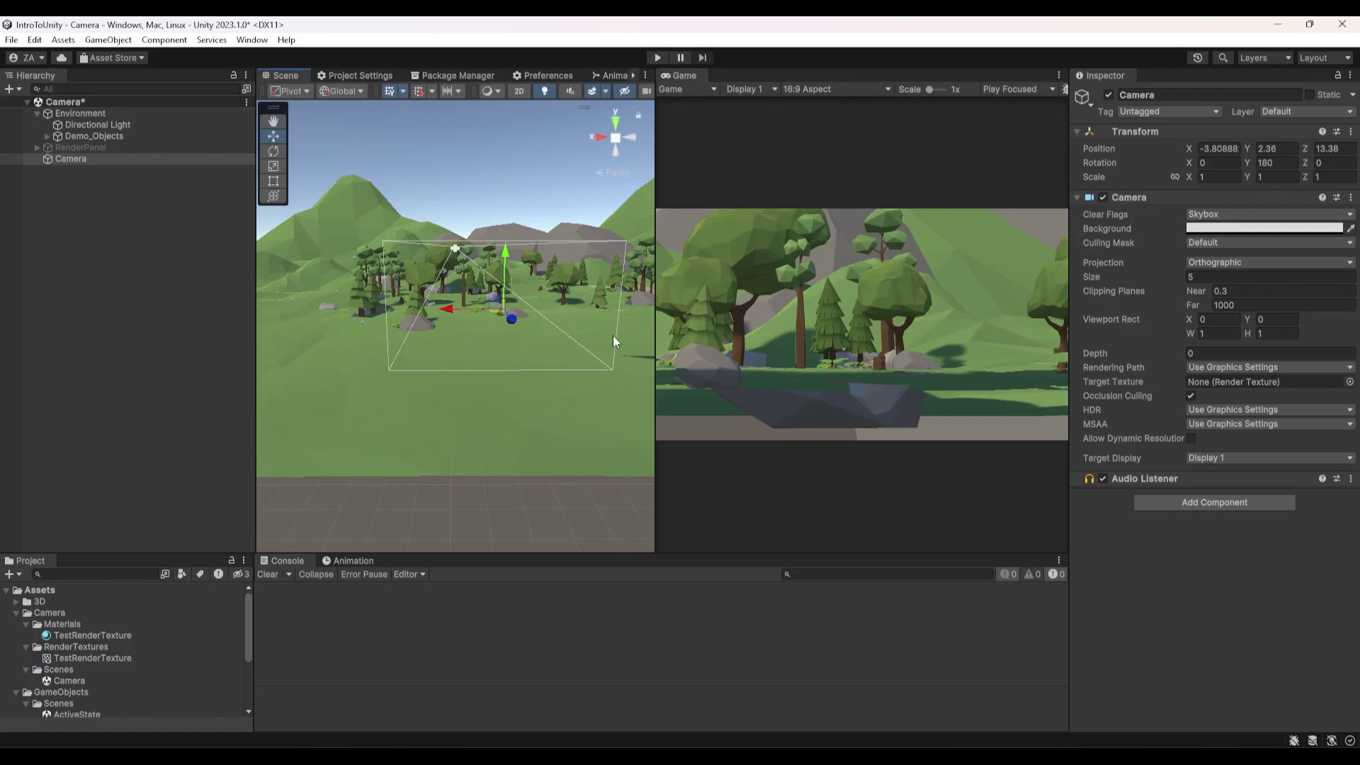
alt+drag(499, 249, 476, 279)
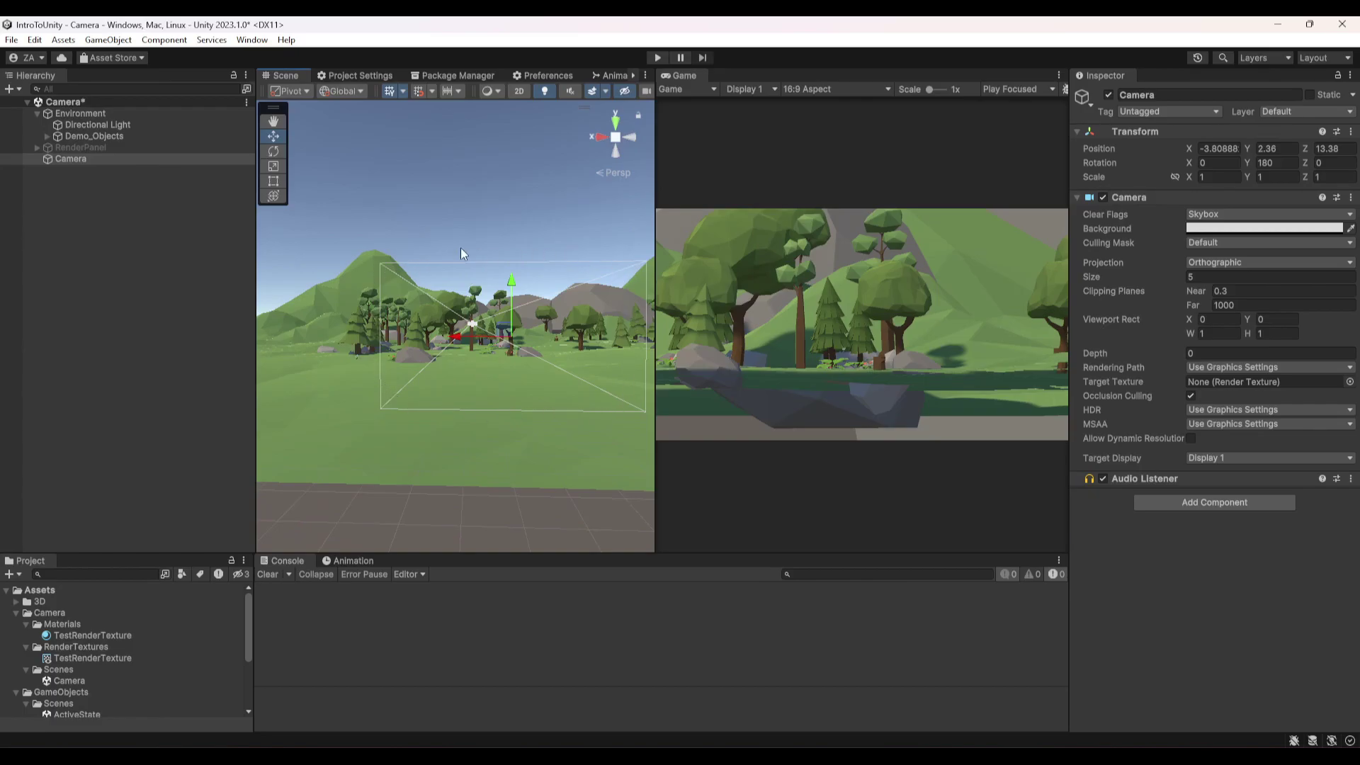
alt+drag(567, 151, 635, 187)
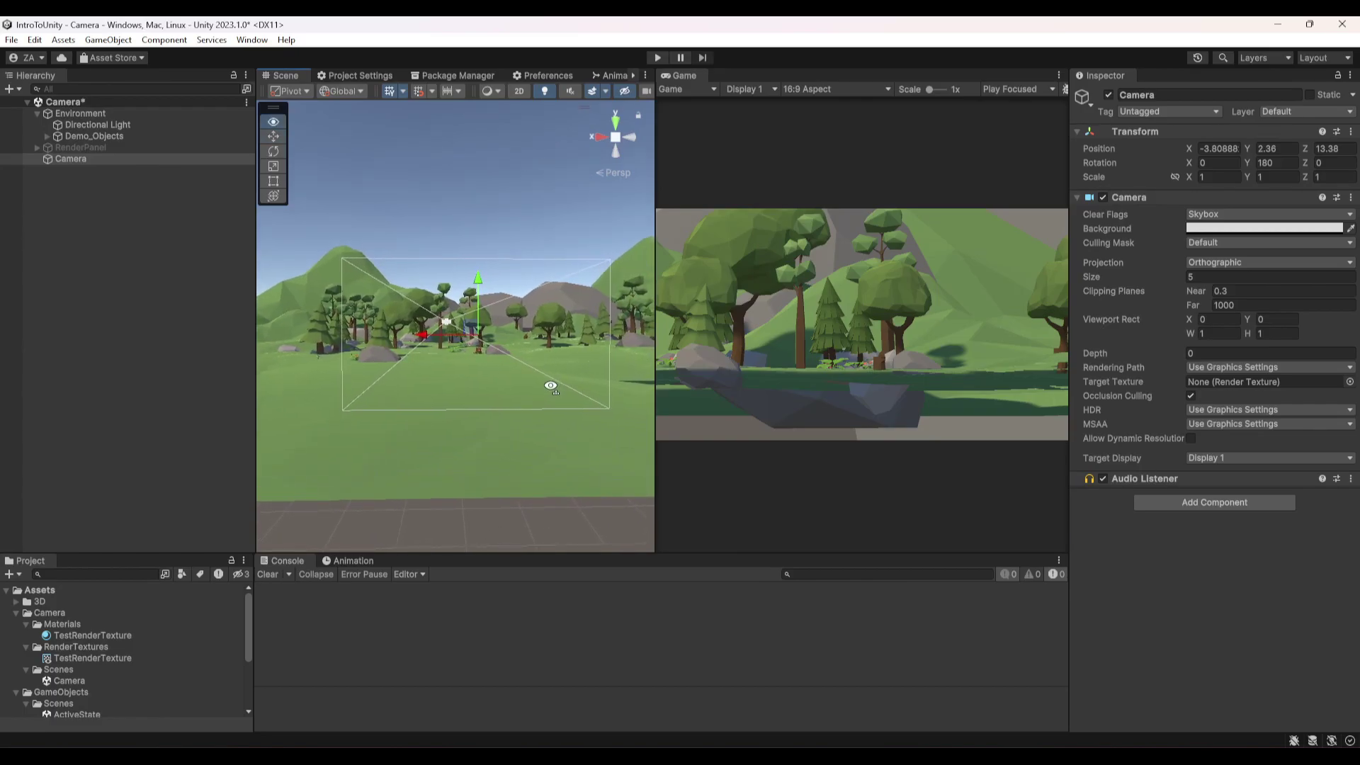
click(614, 174)
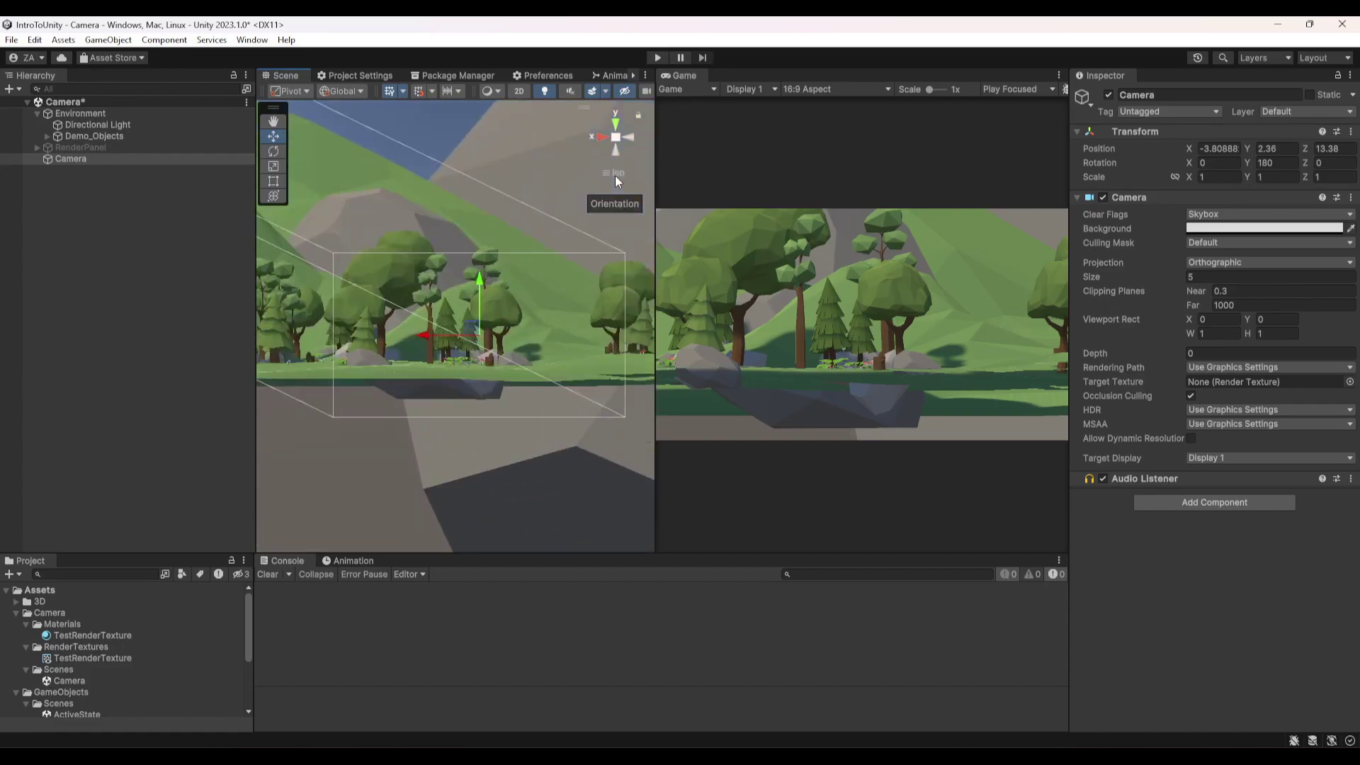
Step: Compare the camera's view box from the left and front, finishing with the isometric front view of the scene
alt+drag(607, 273, 523, 355)
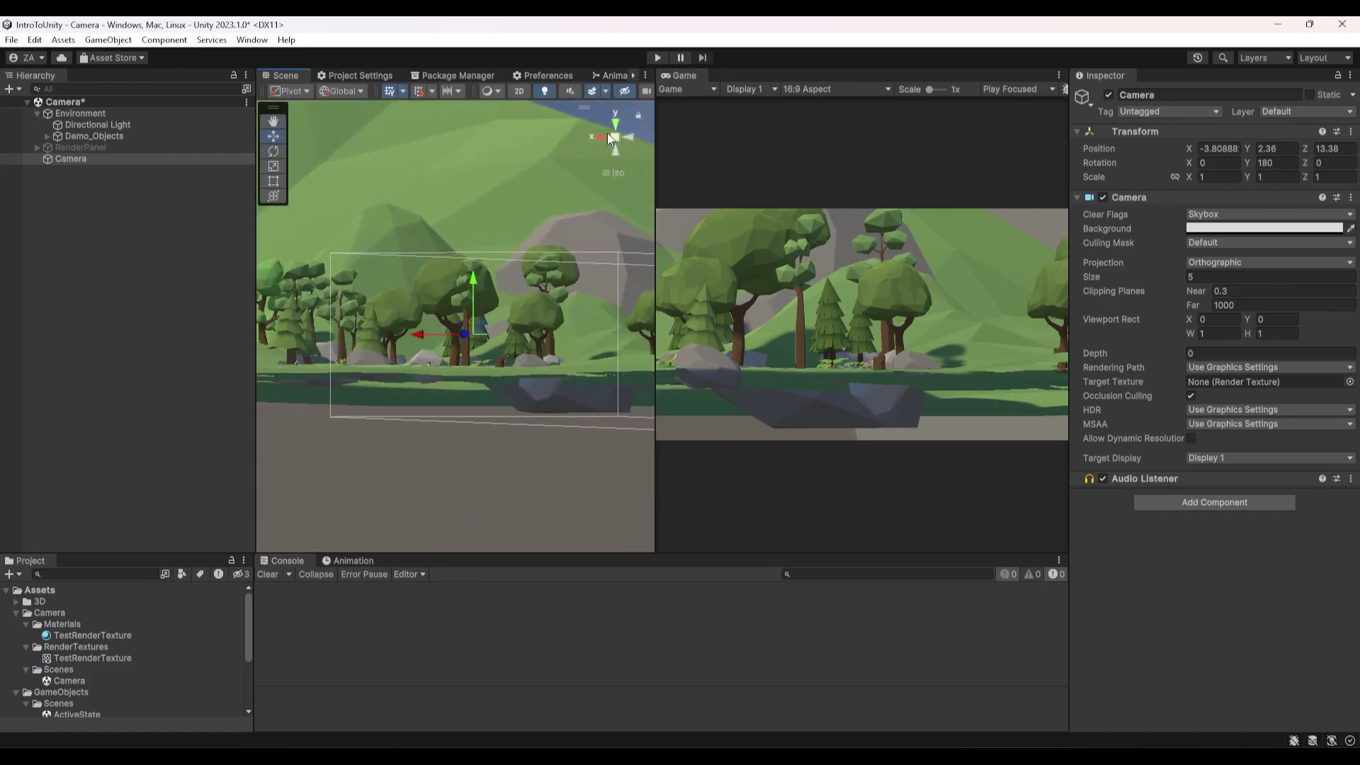
click(622, 138)
click(631, 136)
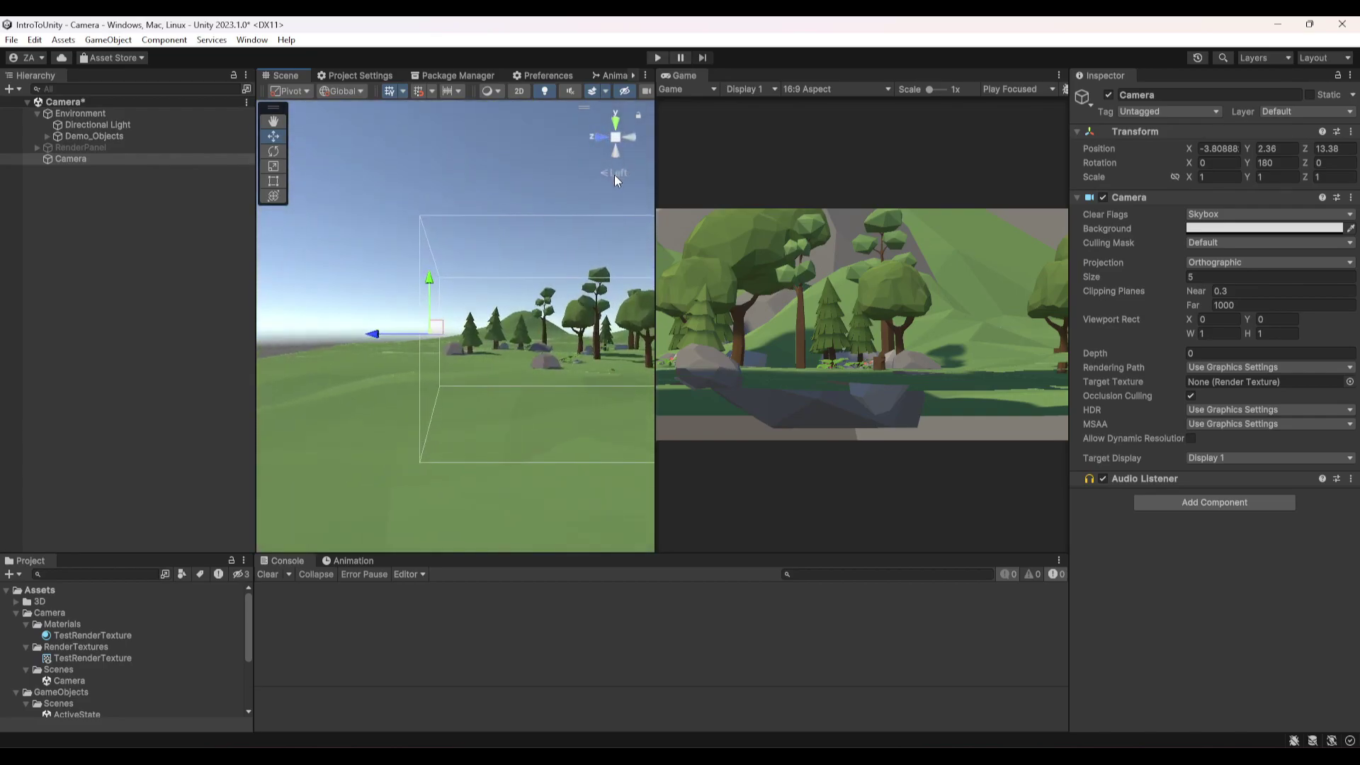
click(614, 175)
click(599, 134)
click(597, 138)
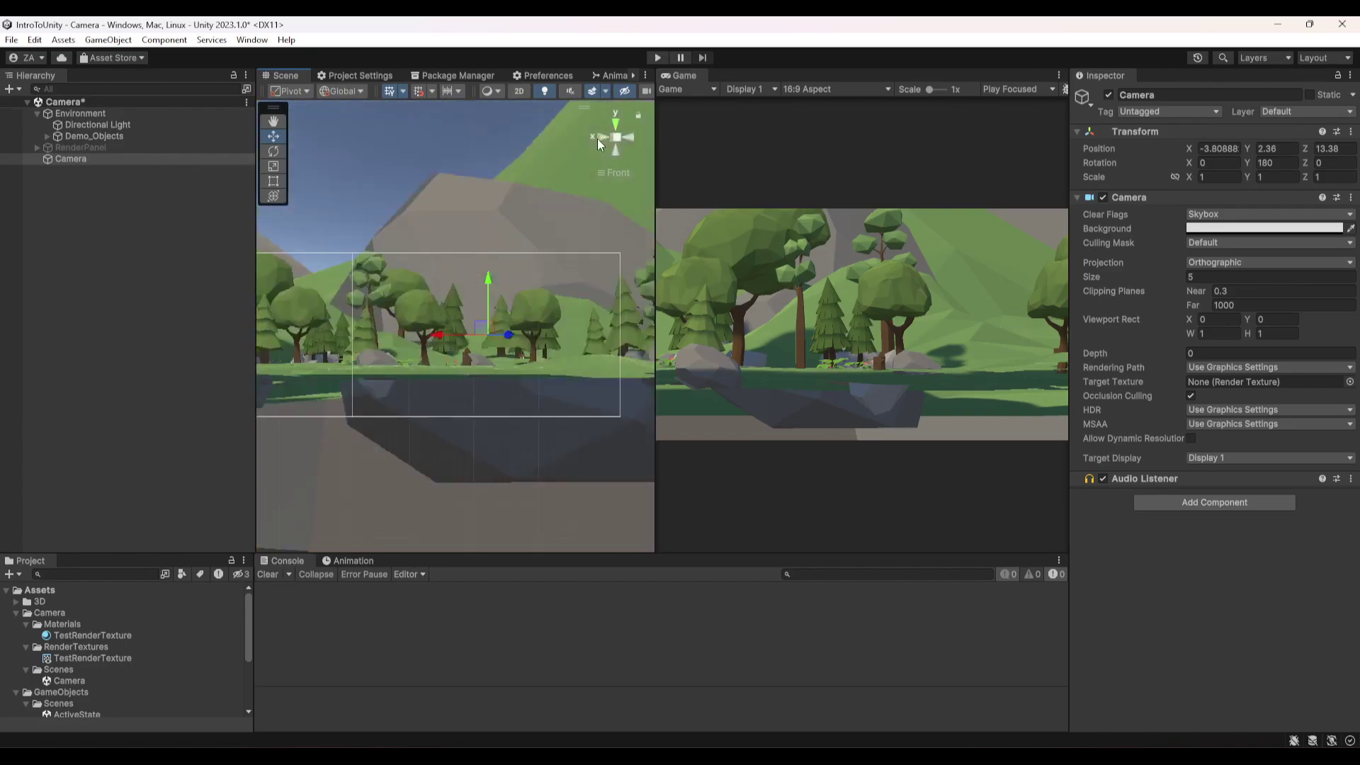
click(631, 136)
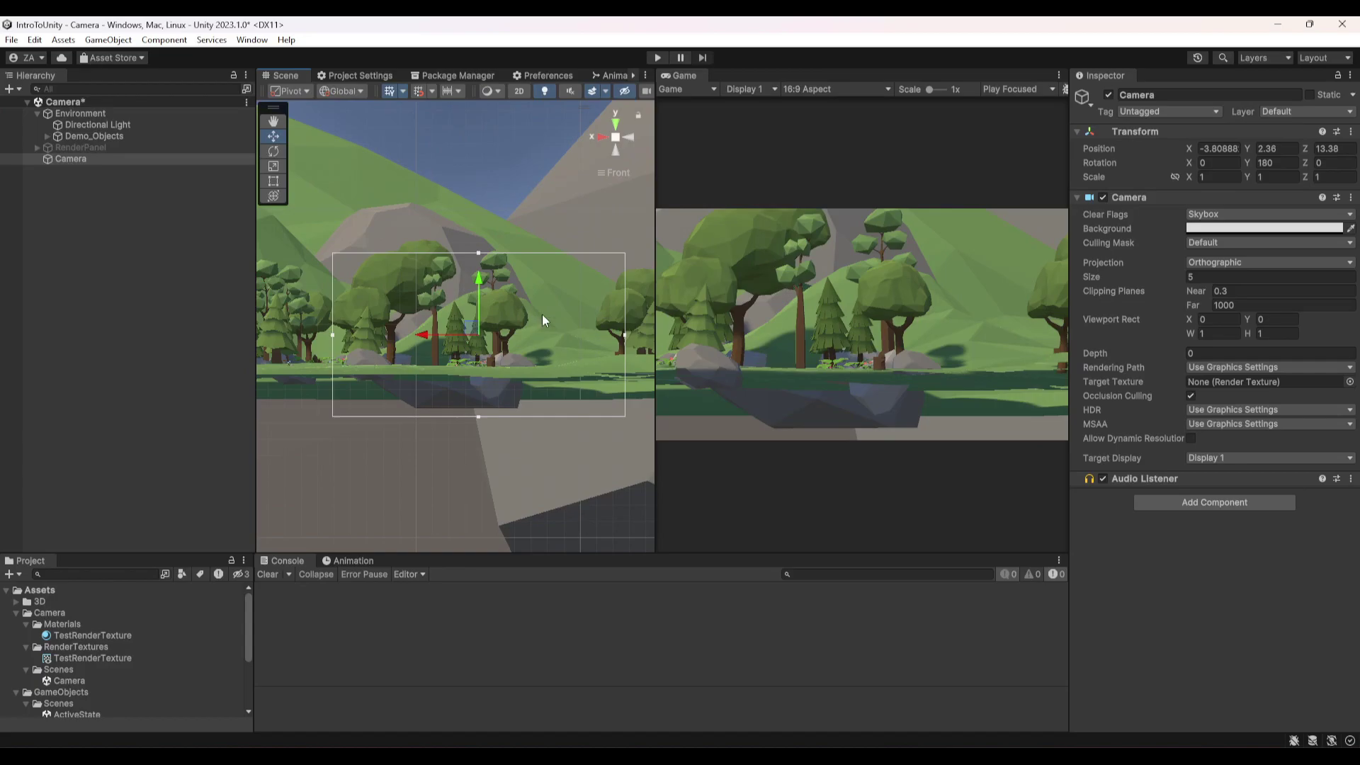
alt+drag(527, 308, 613, 199)
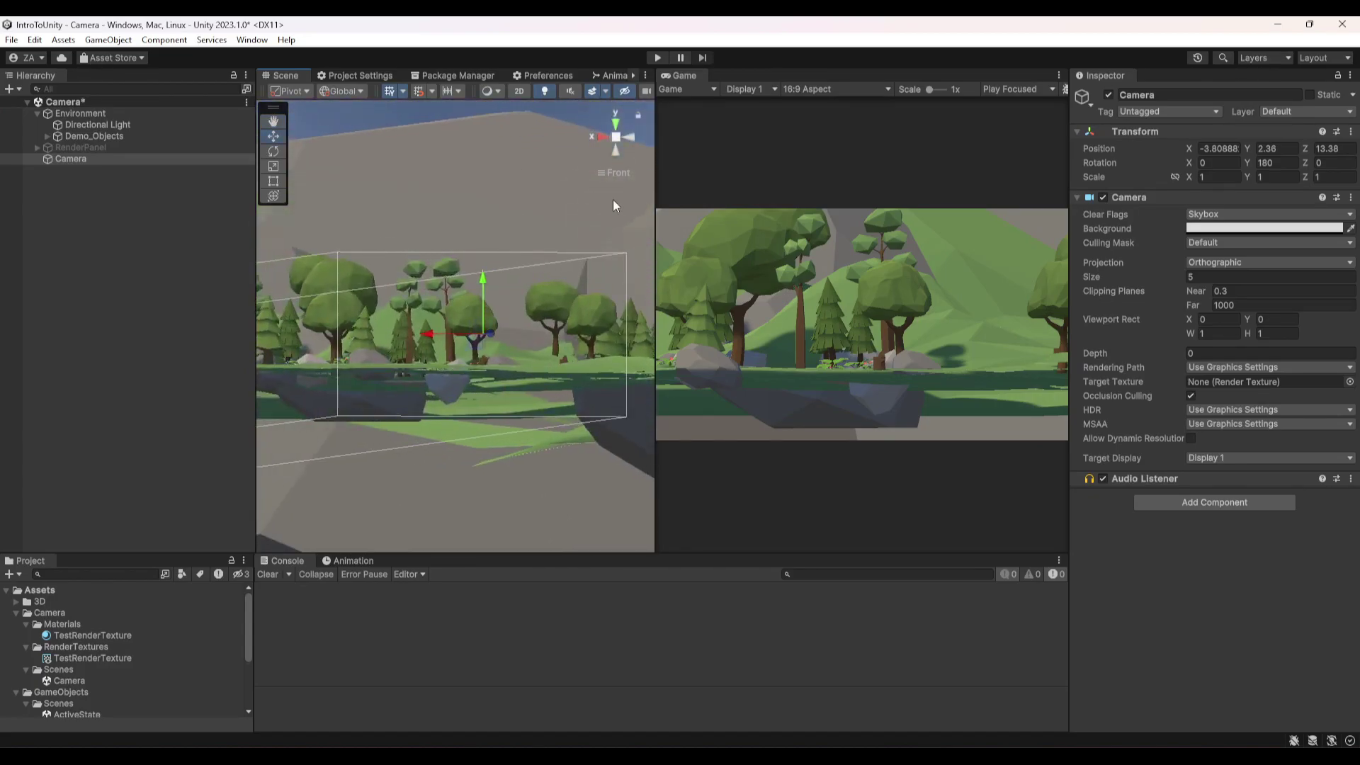
click(628, 138)
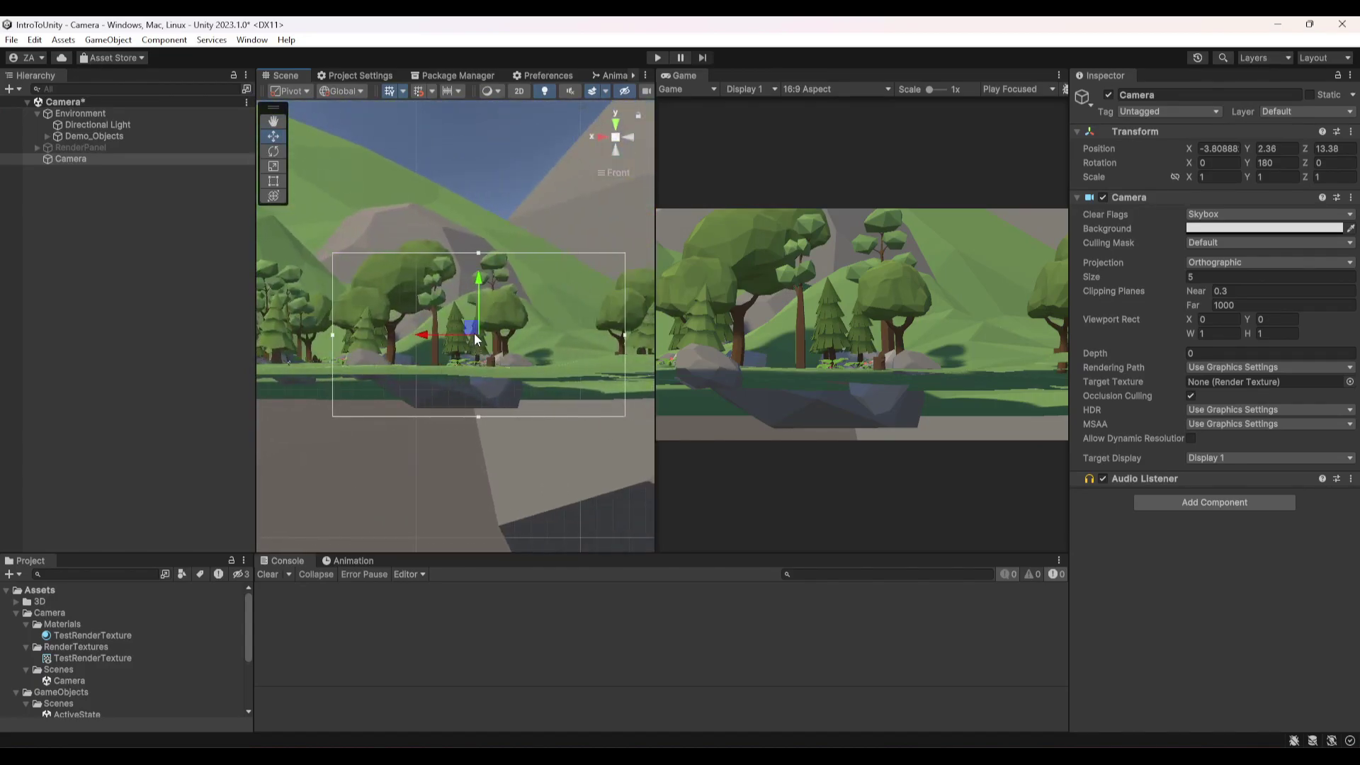
Step: Try Size values of 1.3, 5.16 and about 3.87 on the orthographic camera and return its Projection to Perspective
middle_drag(458, 352, 375, 333)
scroll(498, 380, up, 2)
scroll(308, 287, down, 2)
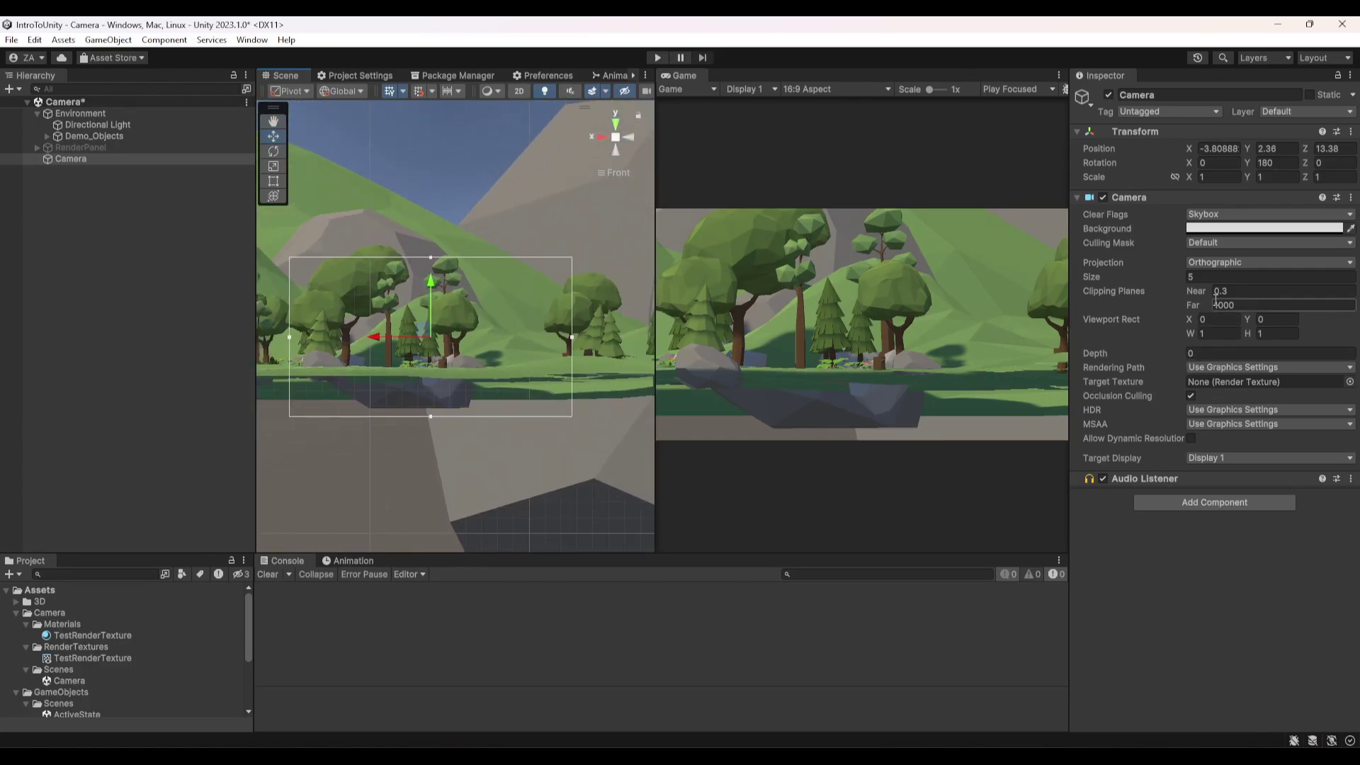
drag(1172, 279, 1092, 293)
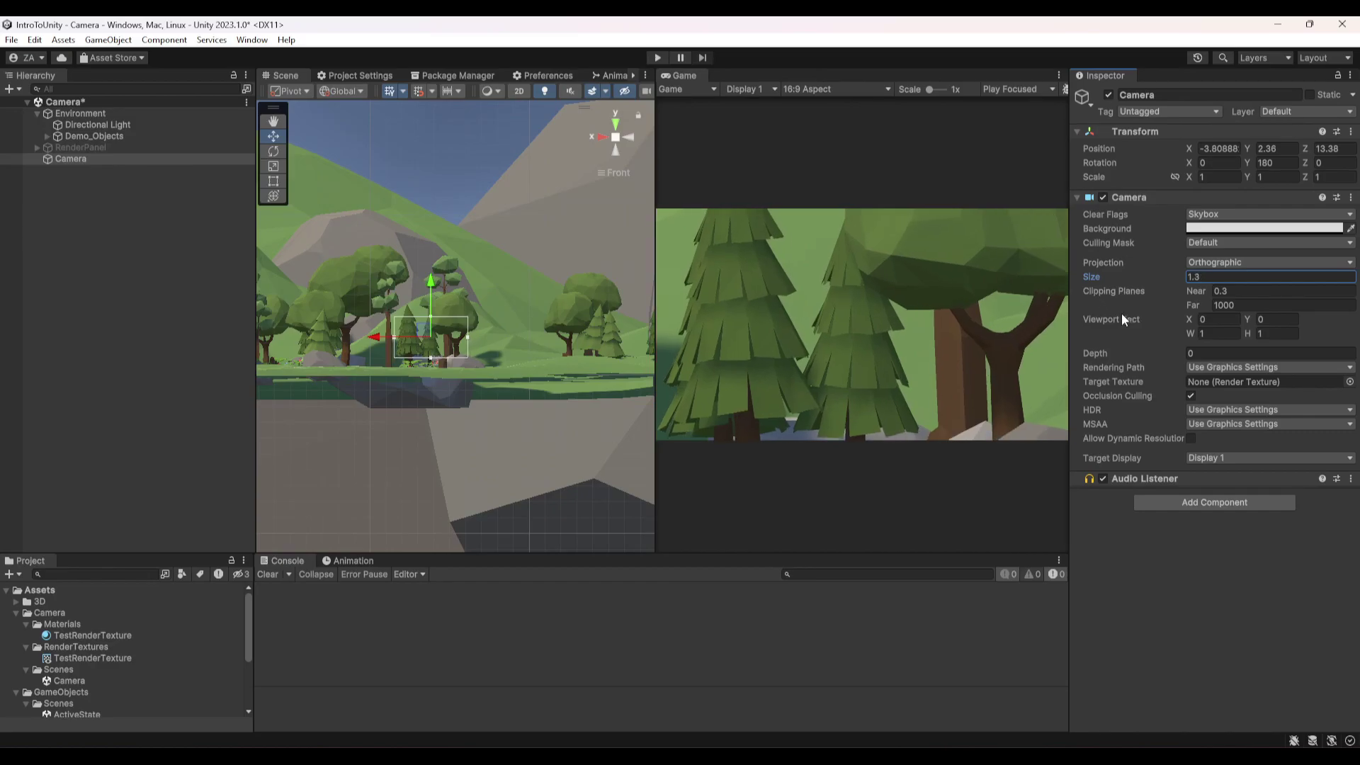
drag(1167, 276, 1212, 278)
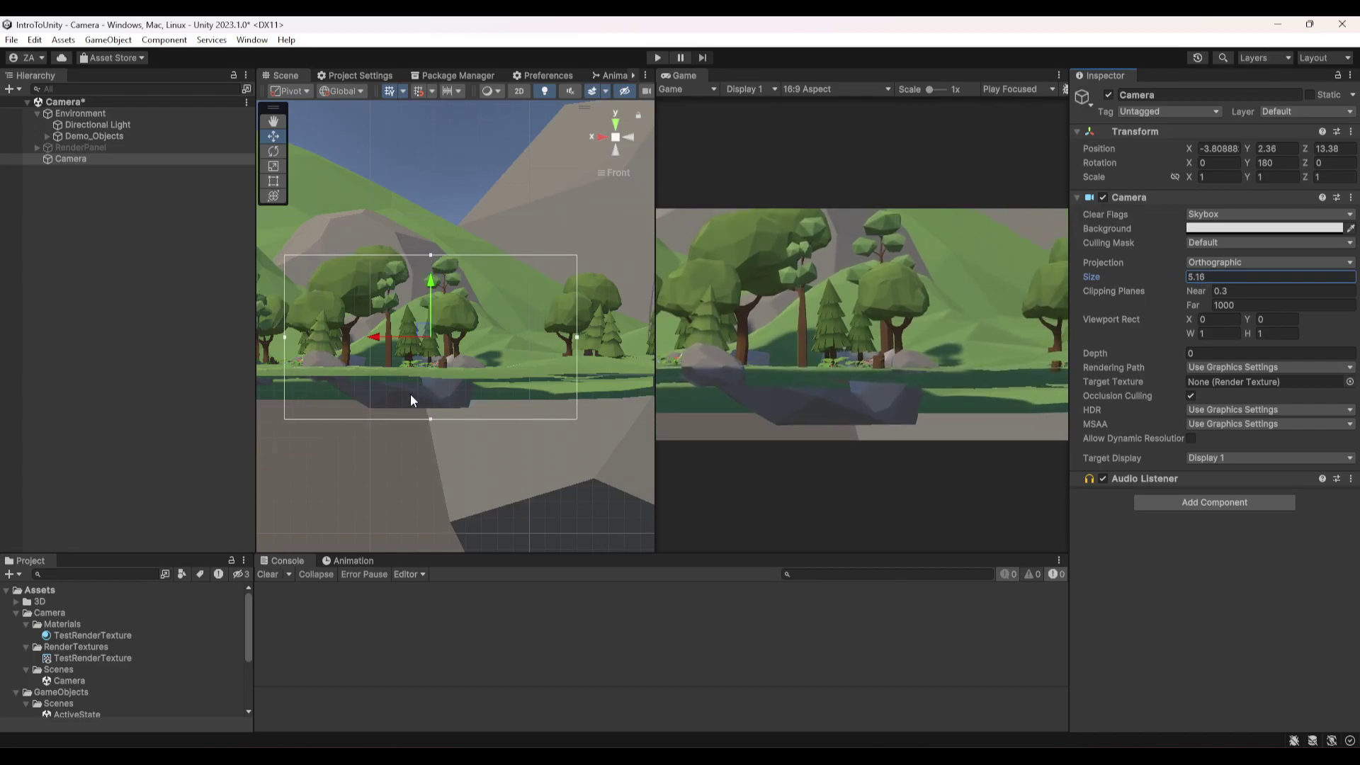
mouse_move(430, 419)
mouse_down()
mouse_move(422, 368)
mouse_move(419, 398)
mouse_up()
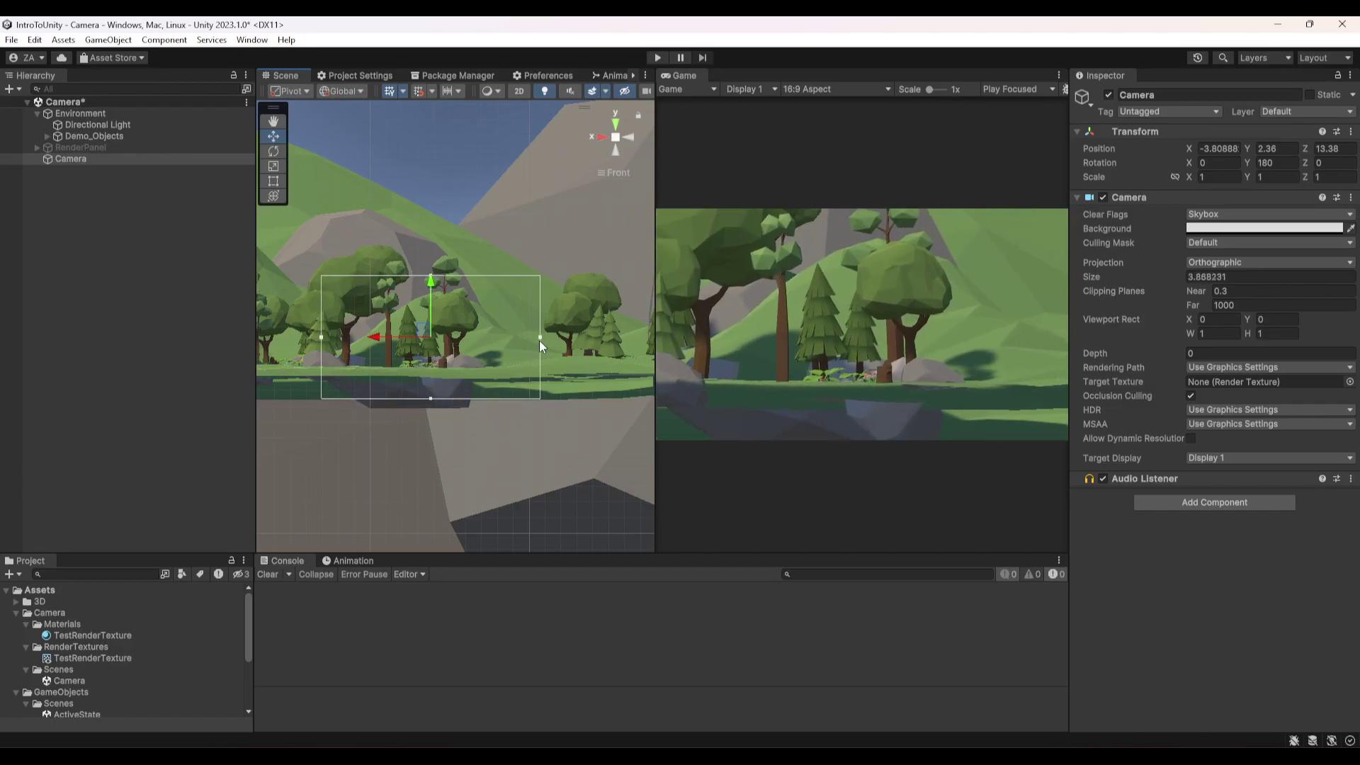
mouse_move(540, 338)
mouse_down()
mouse_move(522, 340)
mouse_move(548, 341)
mouse_up()
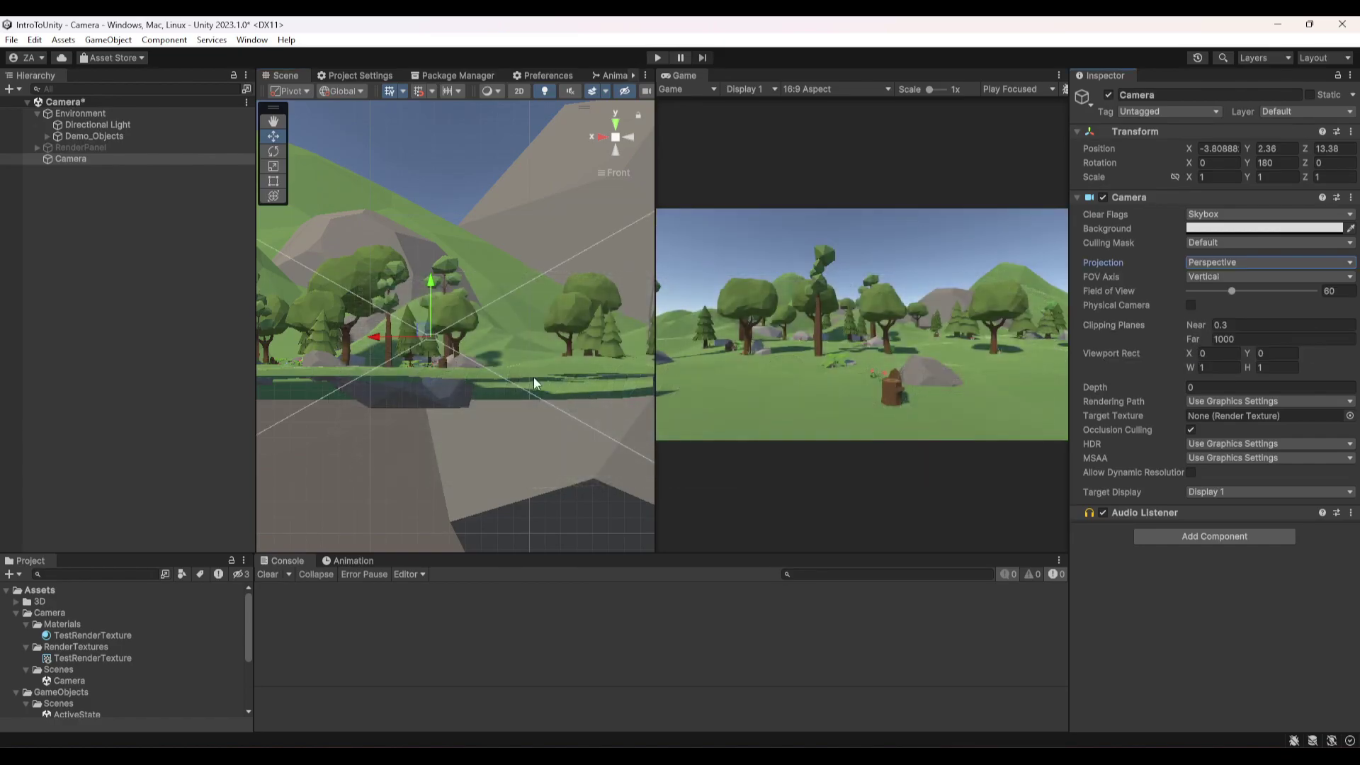
Step: Switch the Scene view to perspective and examine the camera's frustum from several sides, up to its near clipping plane
click(620, 173)
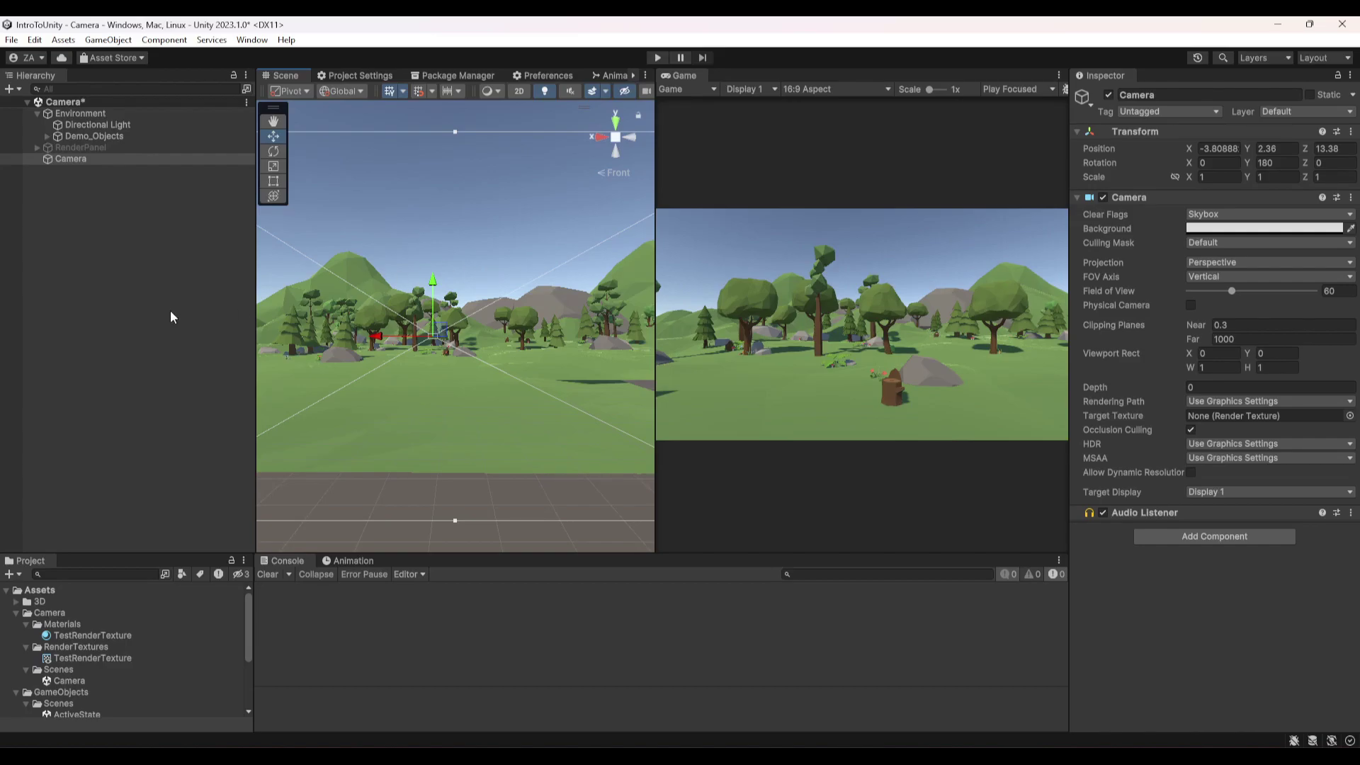
alt+drag(397, 402, 755, 432)
alt+drag(665, 400, 321, 178)
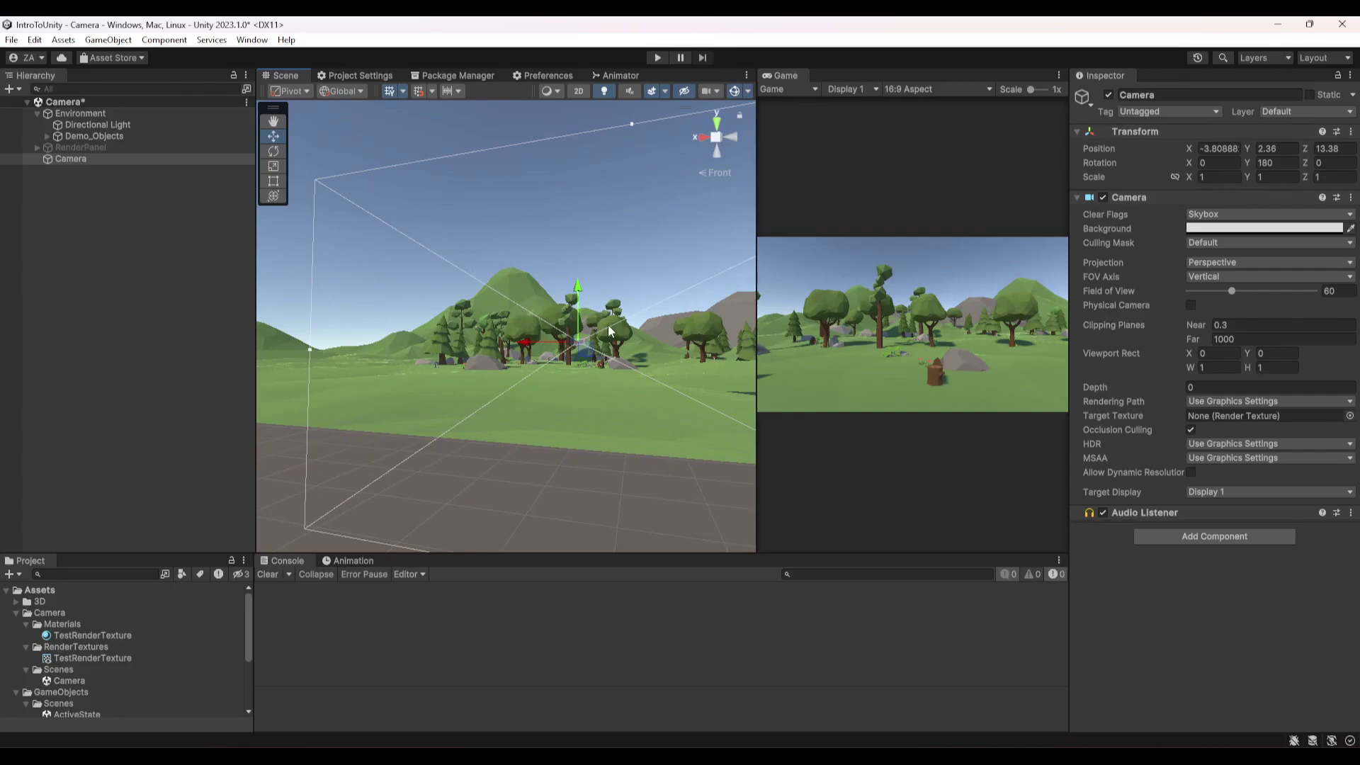
alt+drag(537, 382, 498, 406)
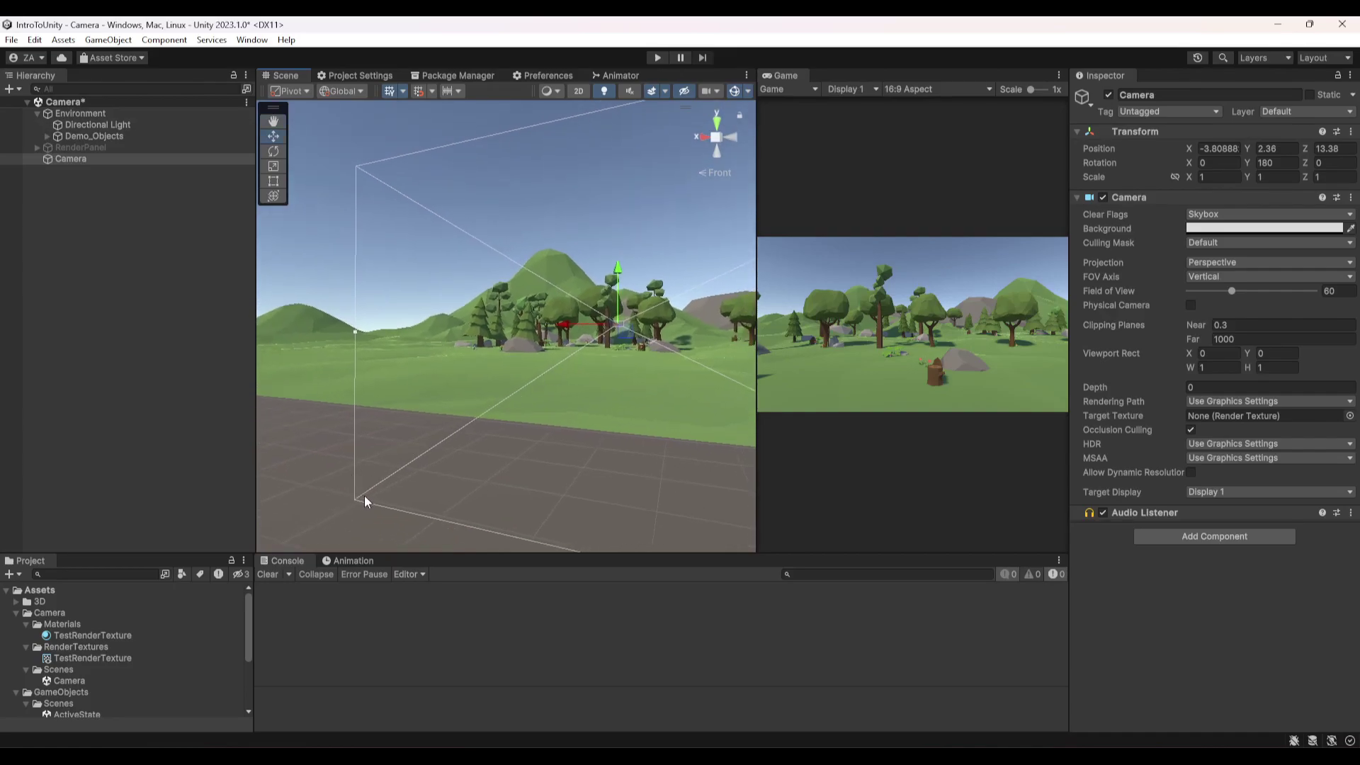
alt+drag(430, 517, 672, 476)
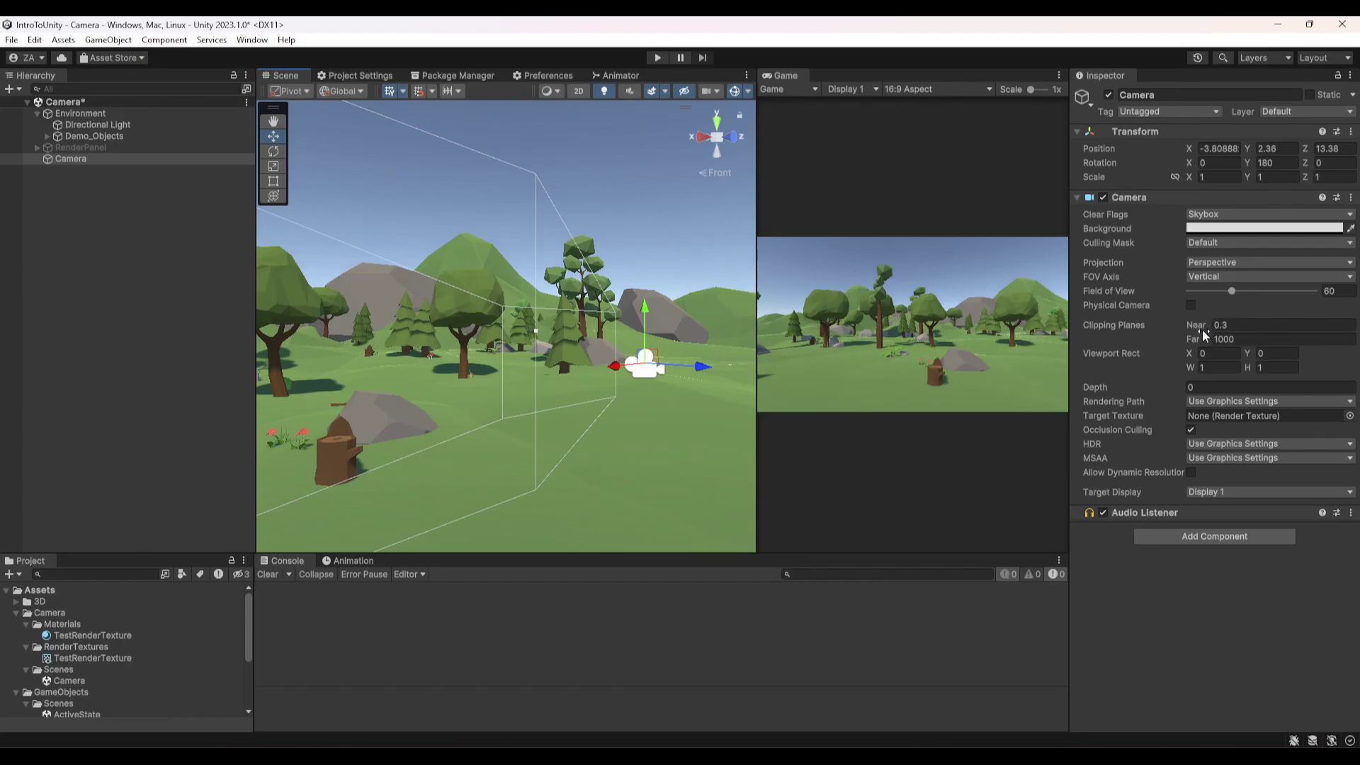
Step: Try a Near clipping plane of 0.1 on the camera and restore it to 0.3
click(1215, 328)
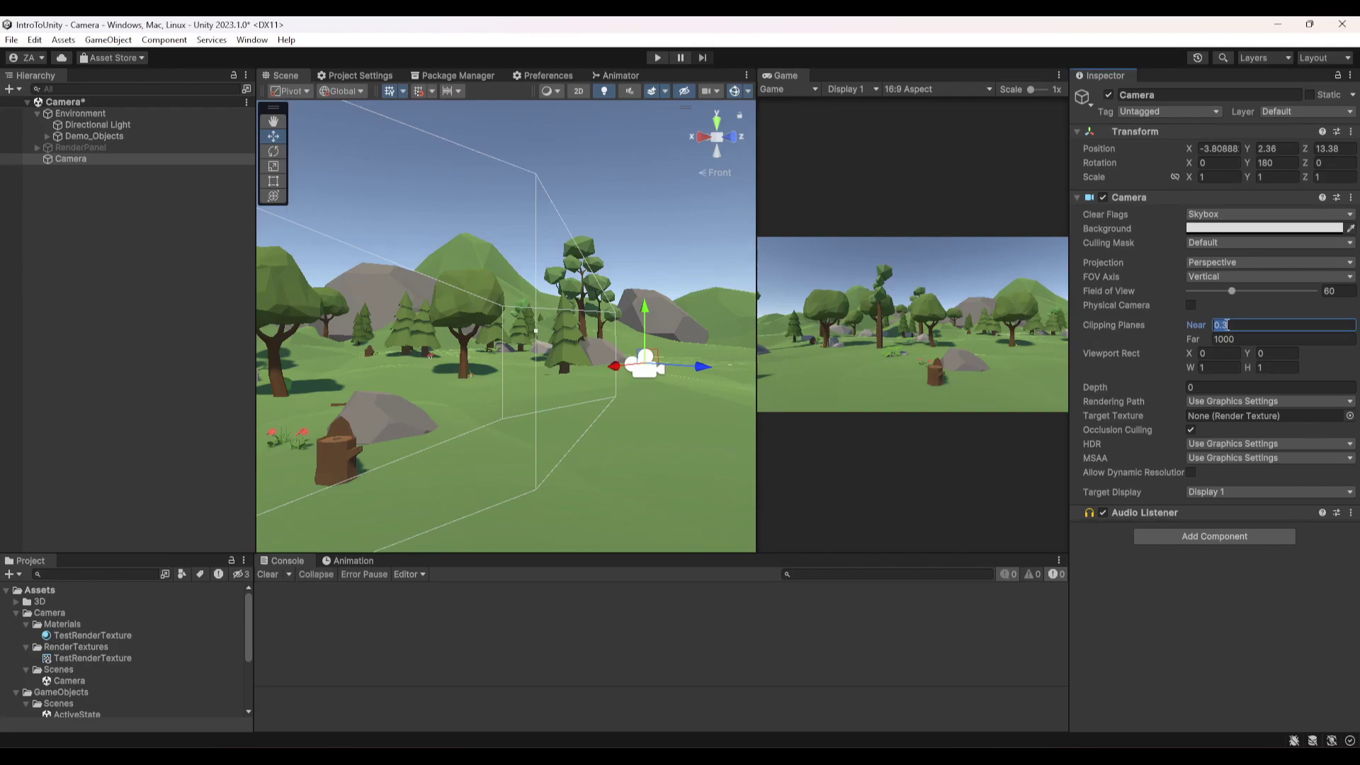
key(BackSpace)
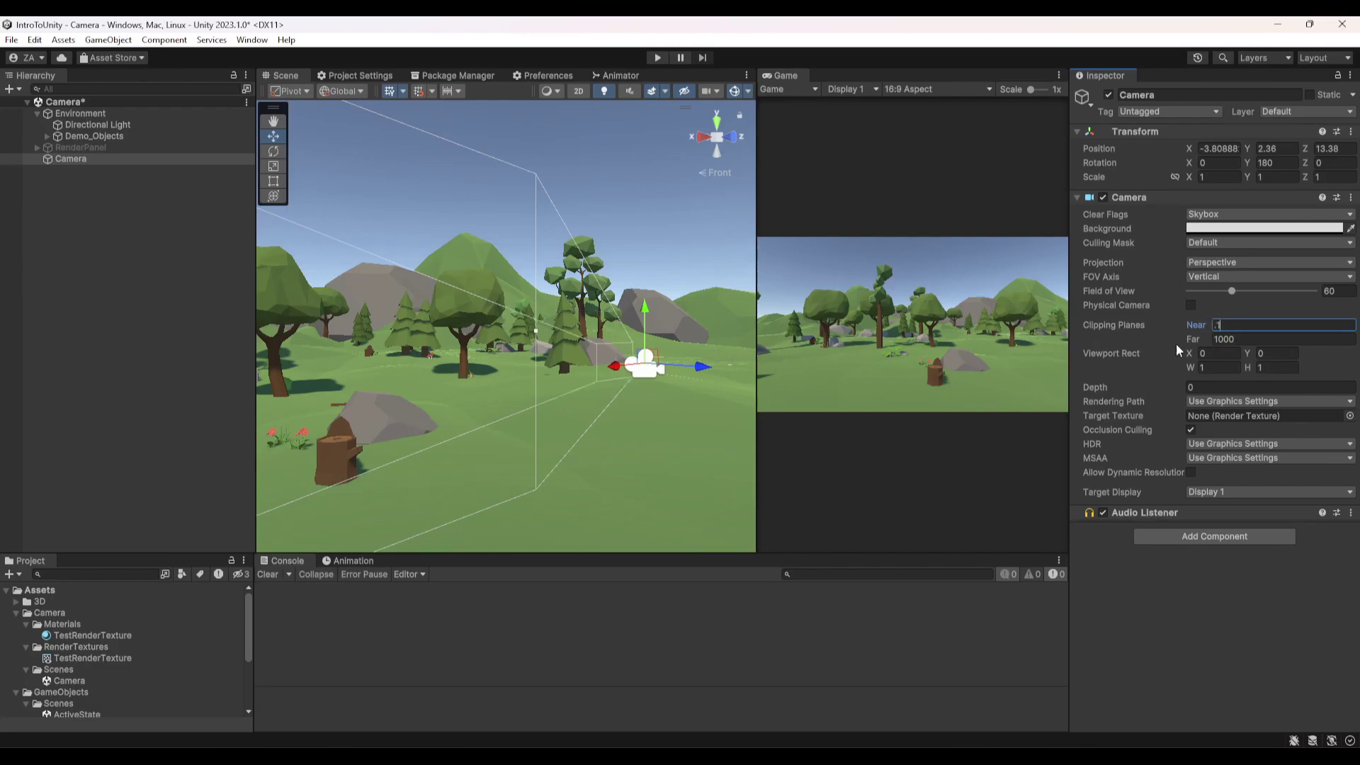
text(1)
key(BackSpace)
text(0.3)
Step: Try Far clipping plane values of 500, 138.02 and 16.53 with the Game view enlarged for comparison
alt+drag(538, 397, 418, 395)
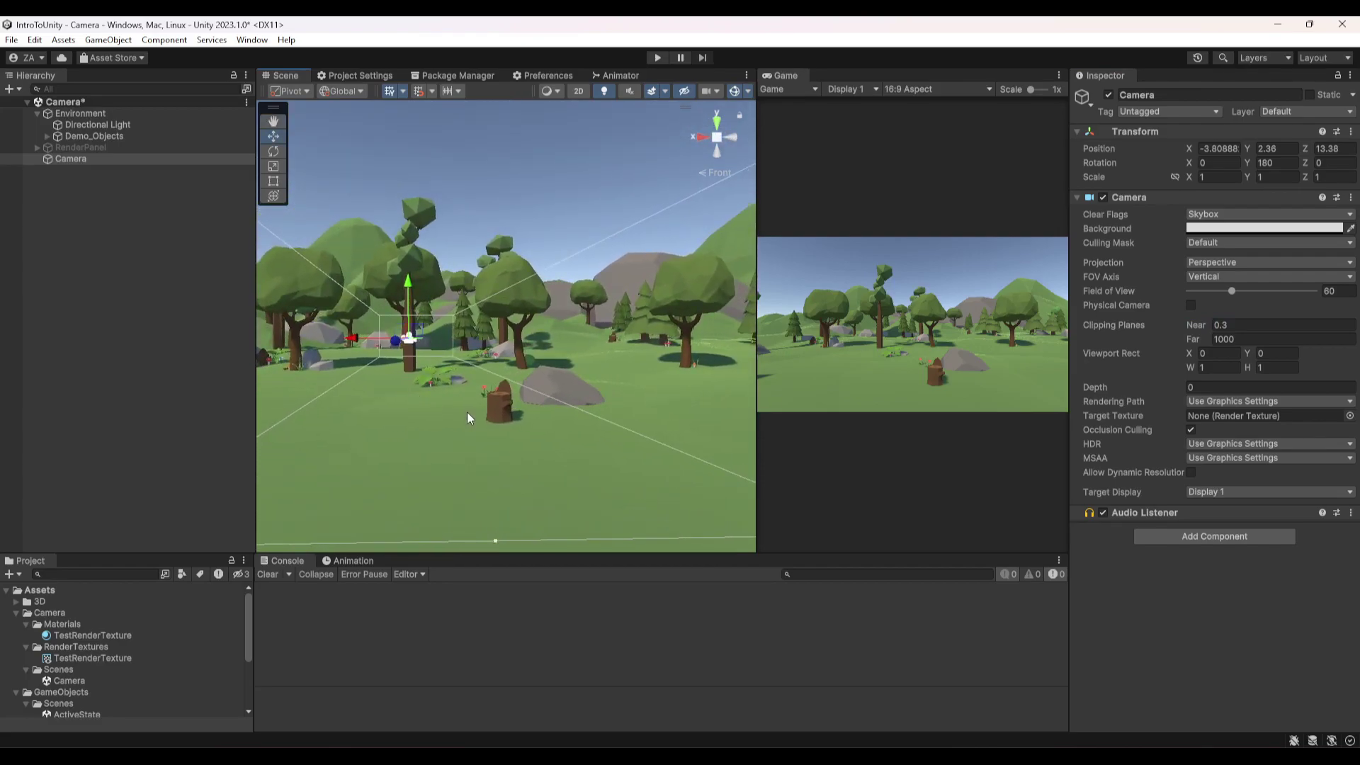
click(1244, 341)
text(500)
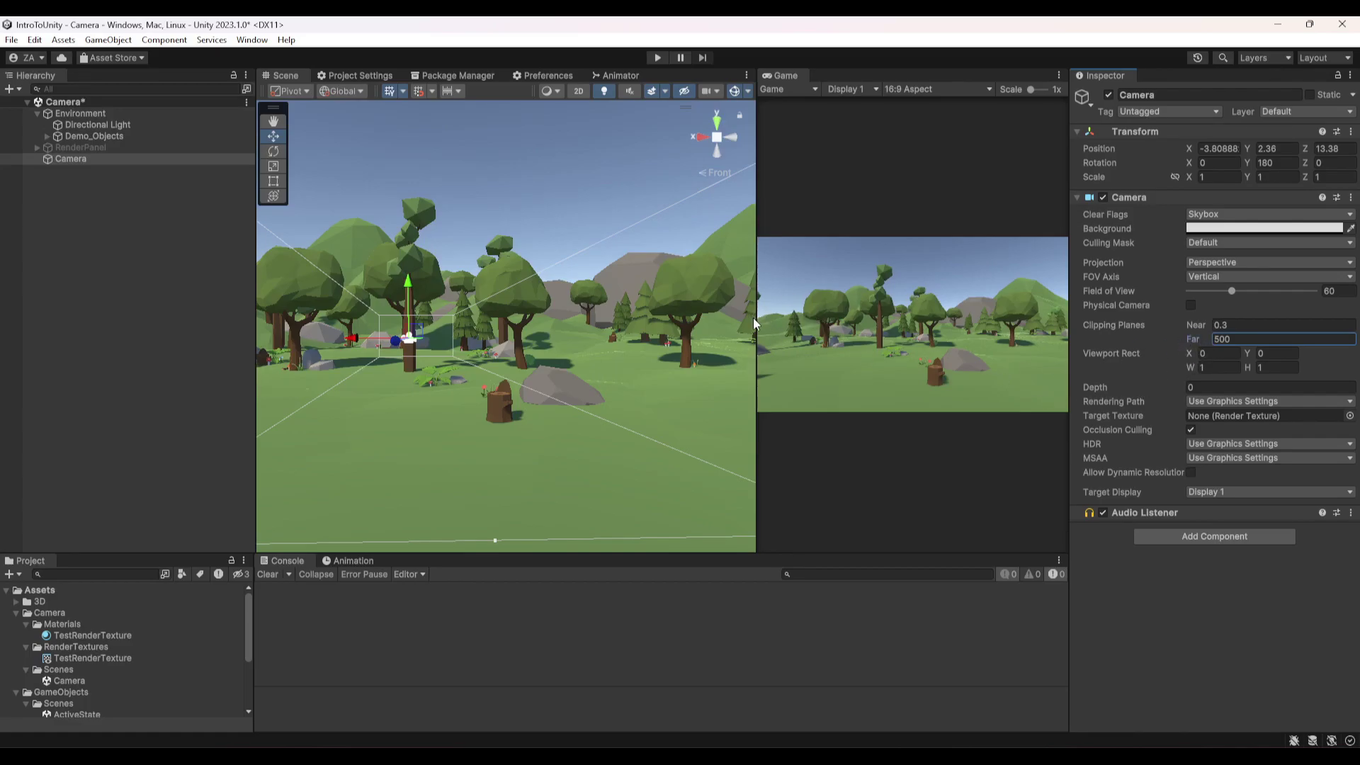
drag(753, 317, 594, 318)
drag(1195, 340, 803, 225)
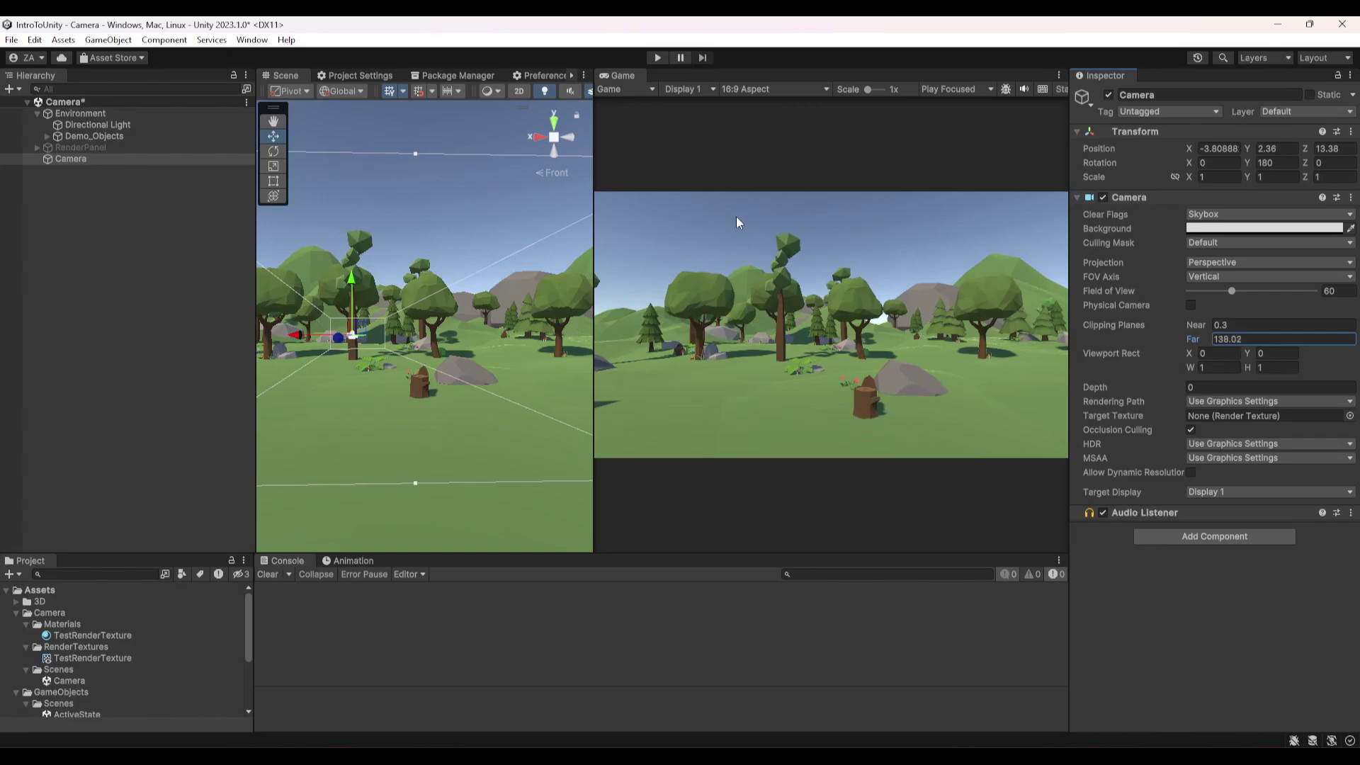
drag(610, 211, 579, 278)
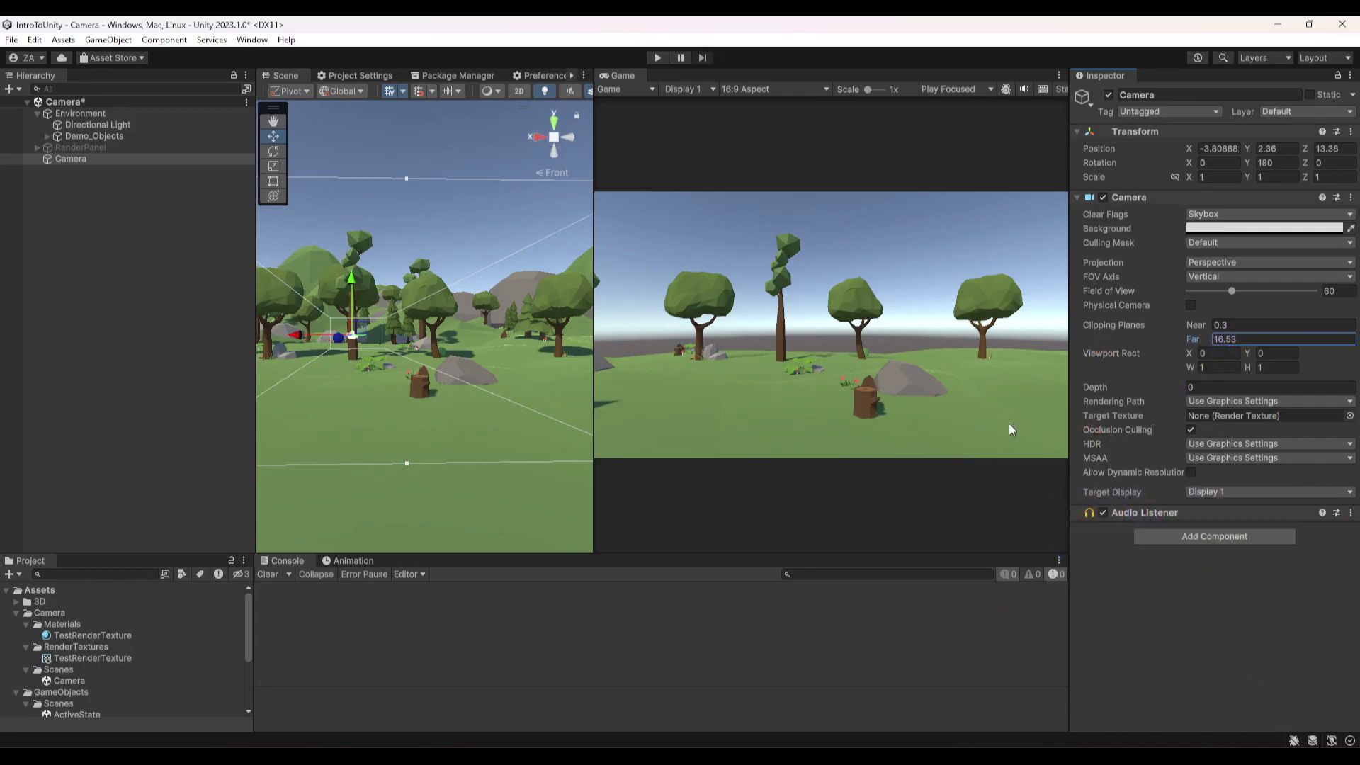
Step: Try Far clipping plane values of 60 and 100 and restore the distance to 1000
double_click(1235, 338)
text(81)
text(60)
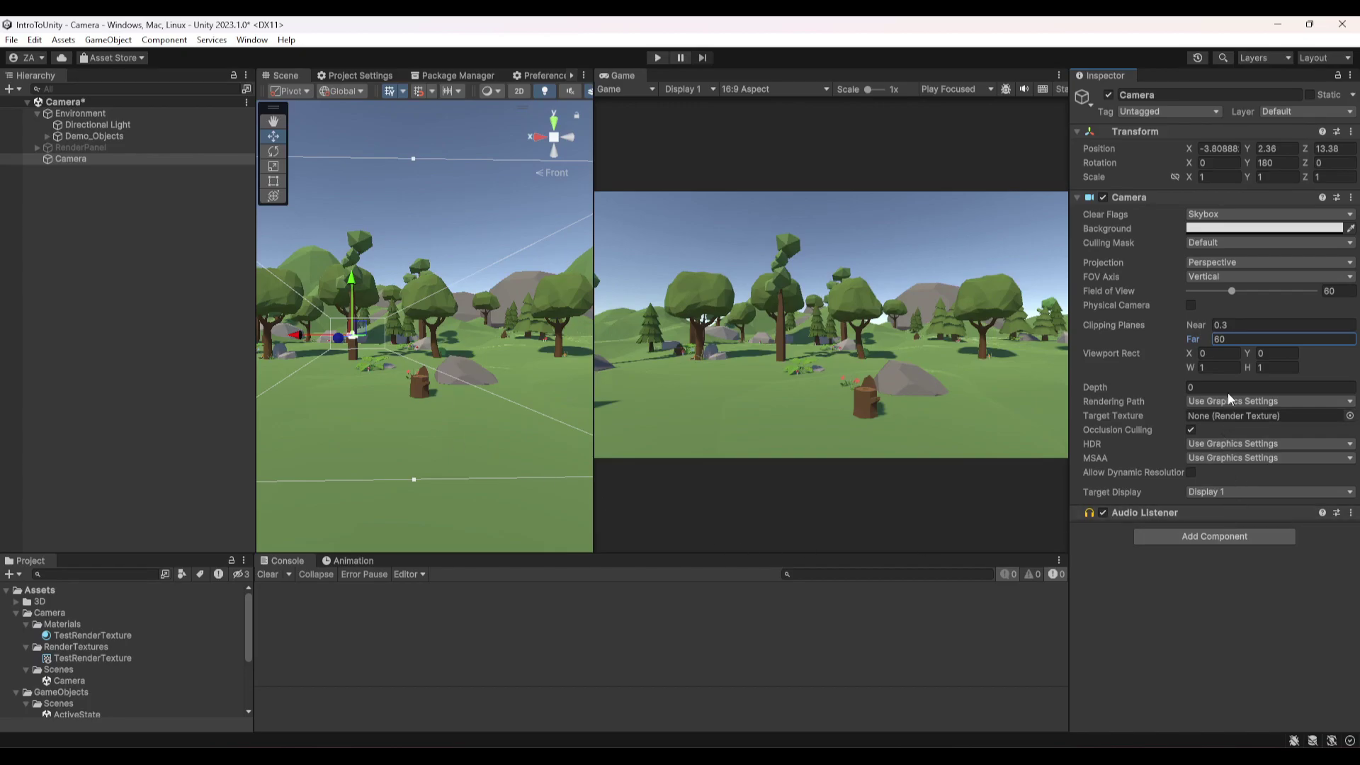
text(100)
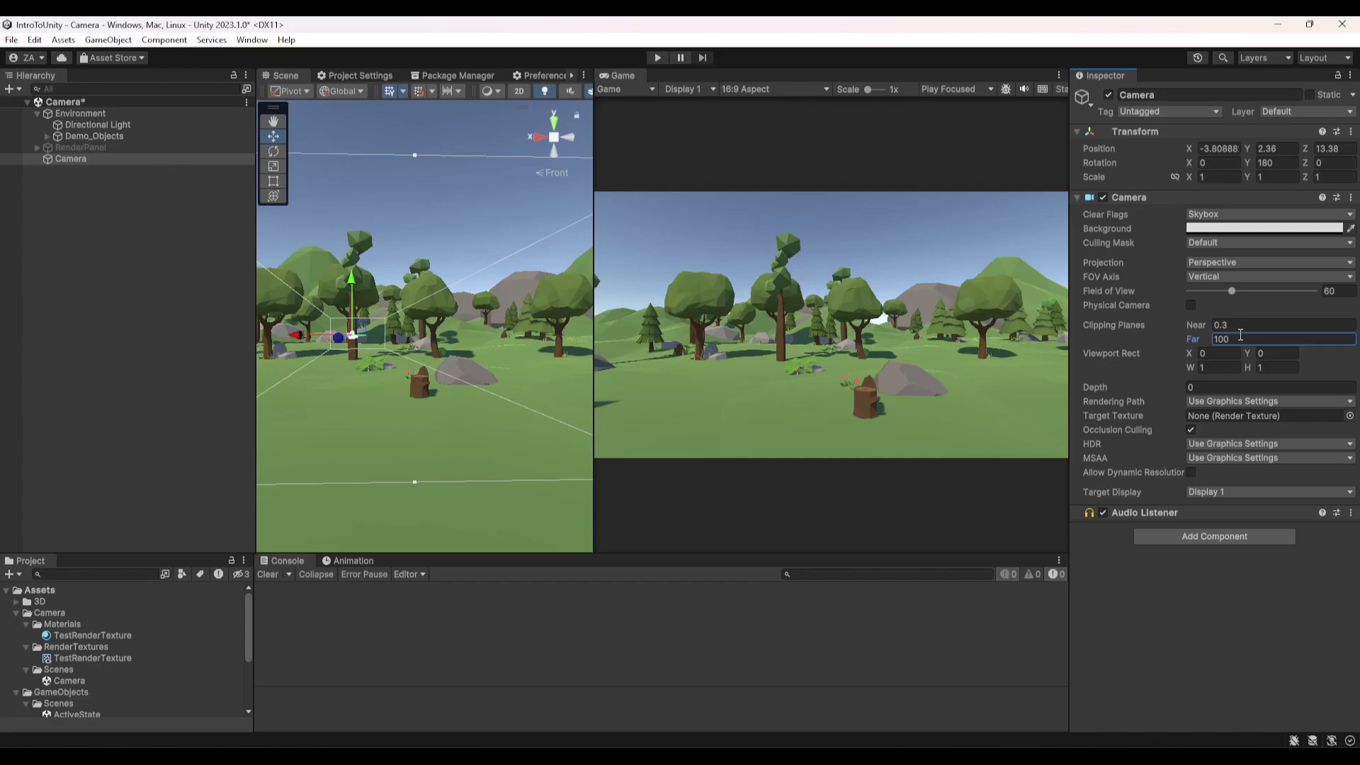
text(0)
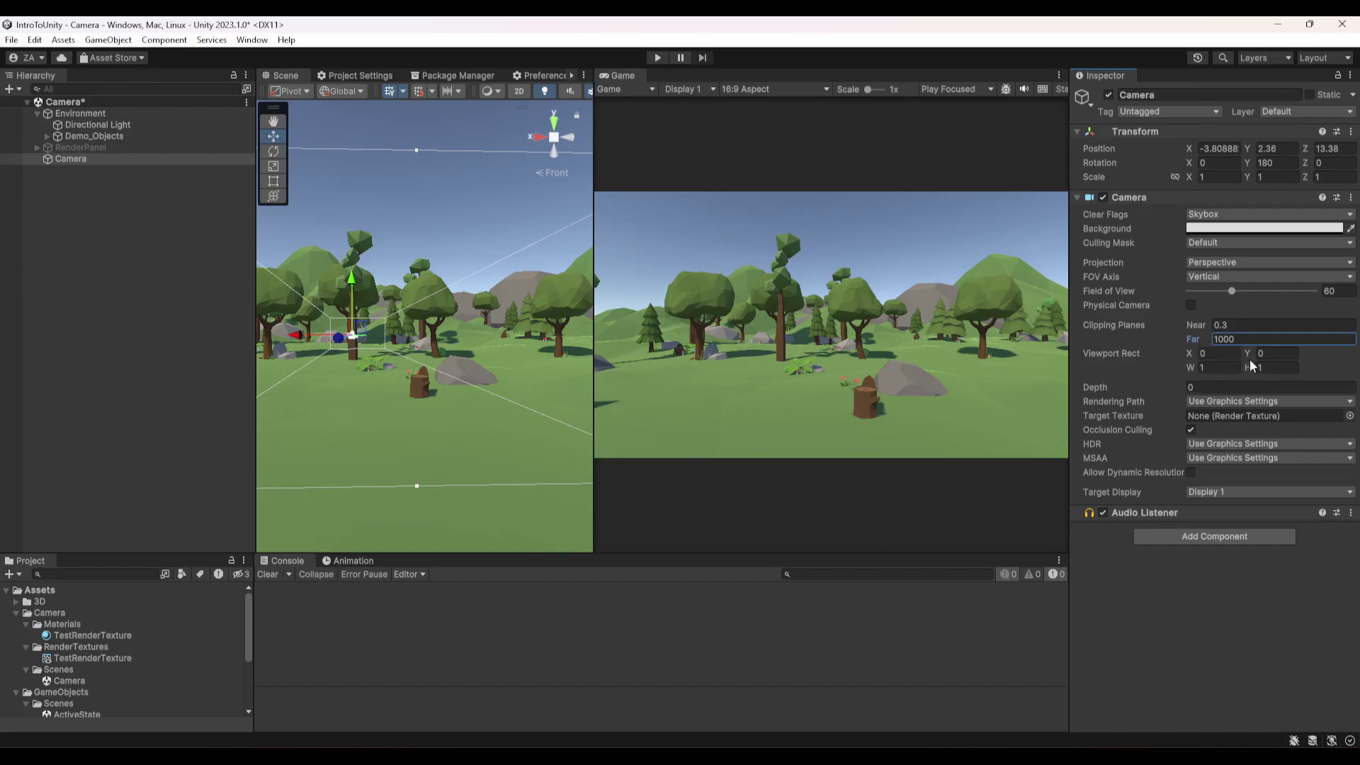
Step: Examine the camera's image in the maximized Game view and restore the normal editor layout
right_click(614, 78)
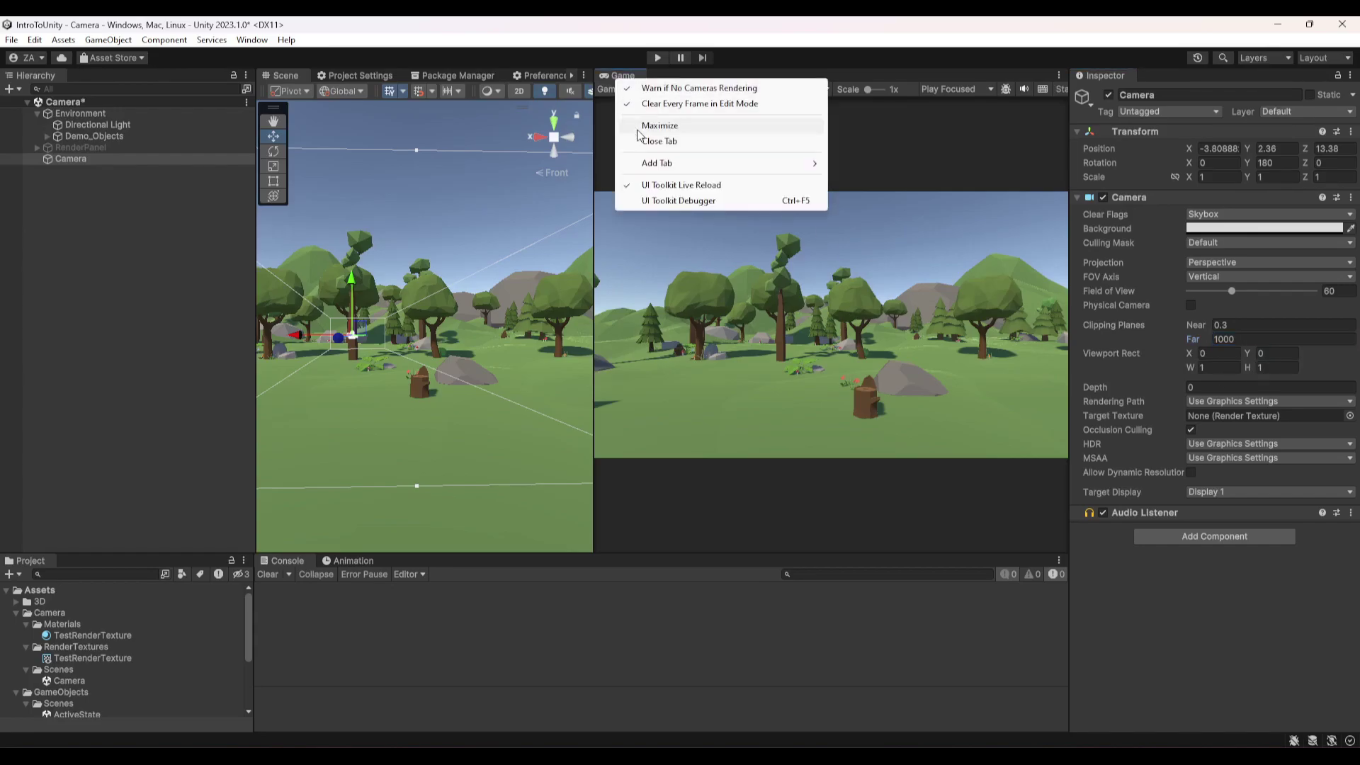
click(643, 126)
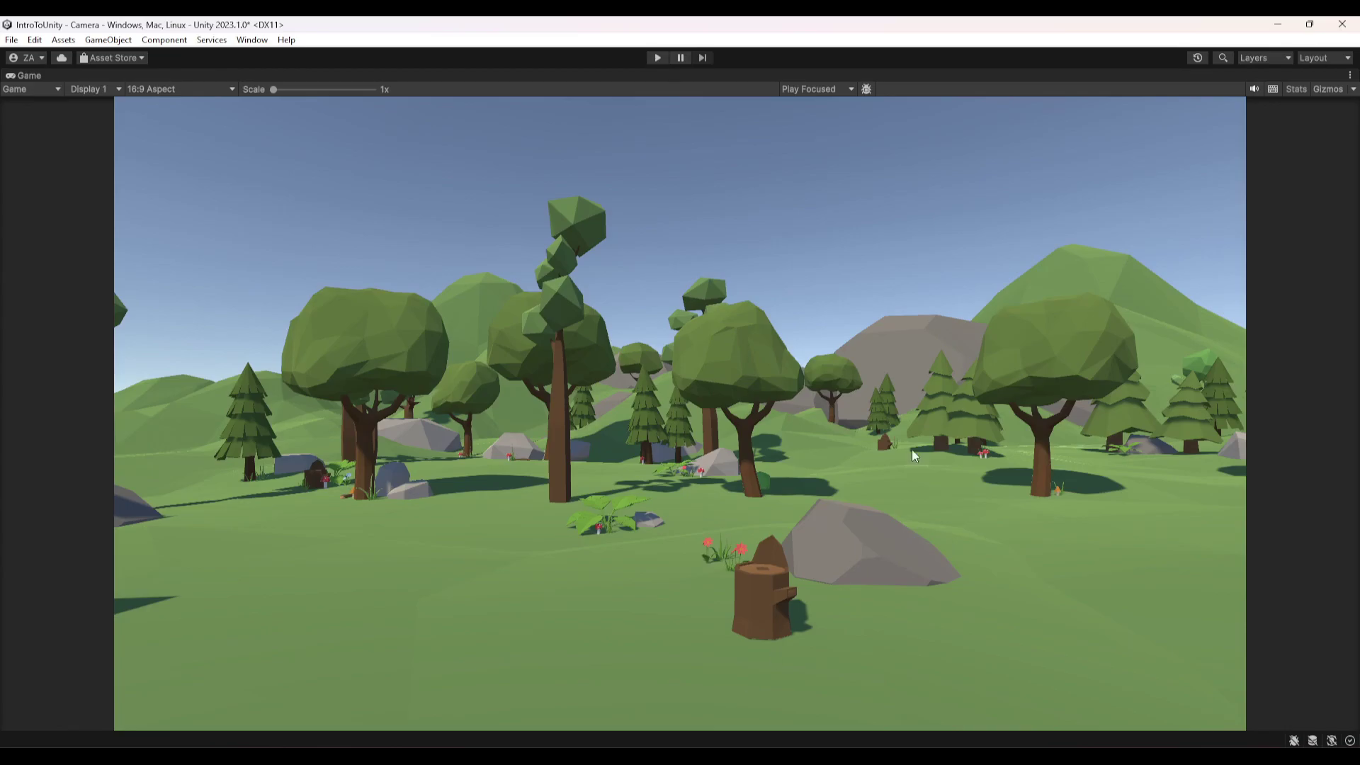
right_click(29, 76)
click(63, 122)
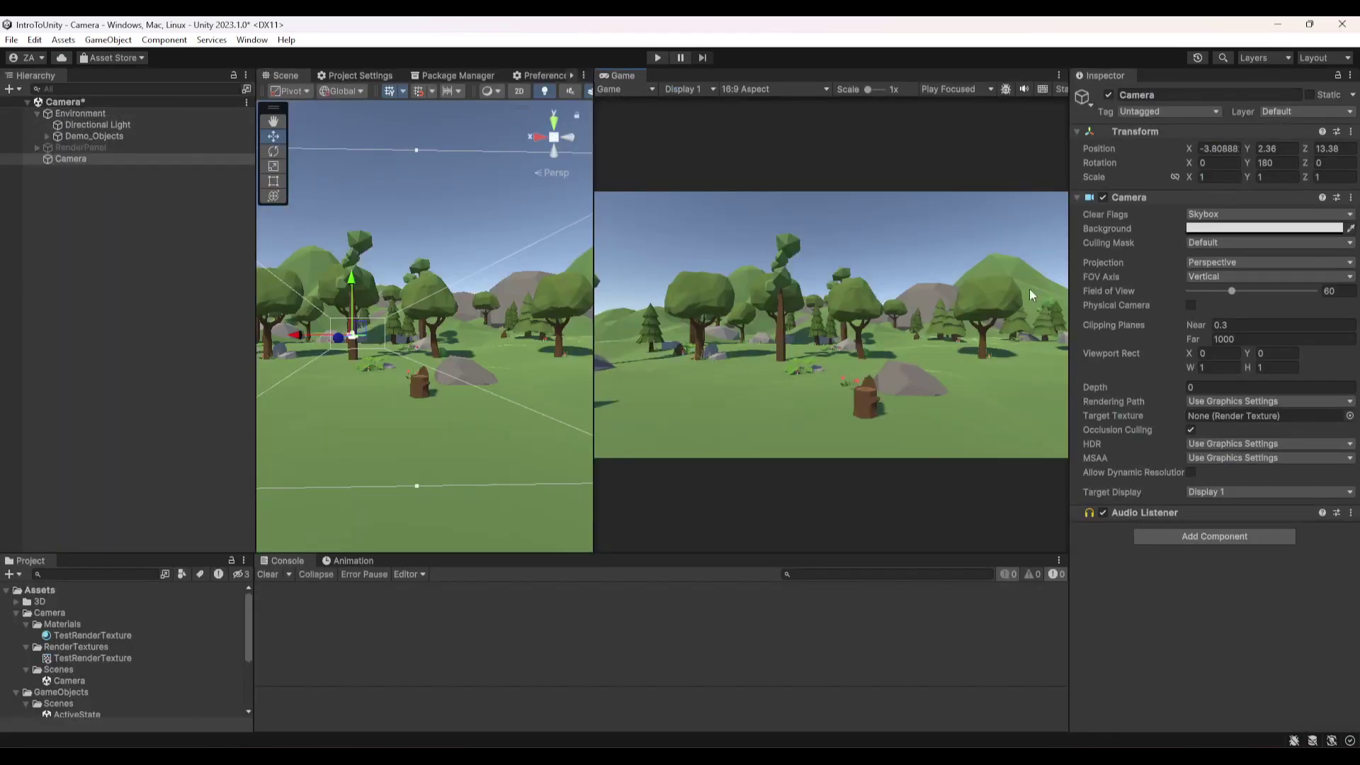
Step: Widen the Game view and try Viewport Rect X and Y values of 0.5 on the camera
drag(593, 157, 515, 158)
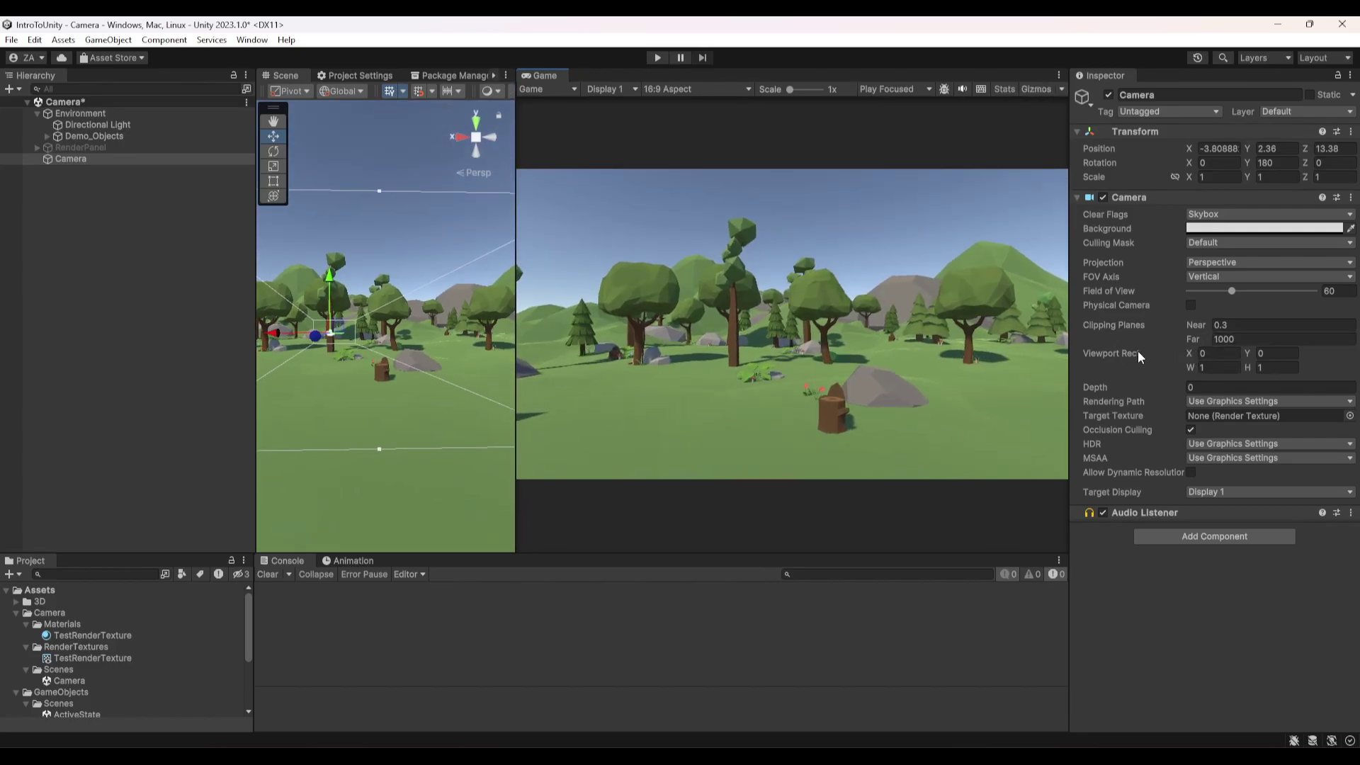
mouse_move(1136, 351)
click(1204, 353)
text(0.5)
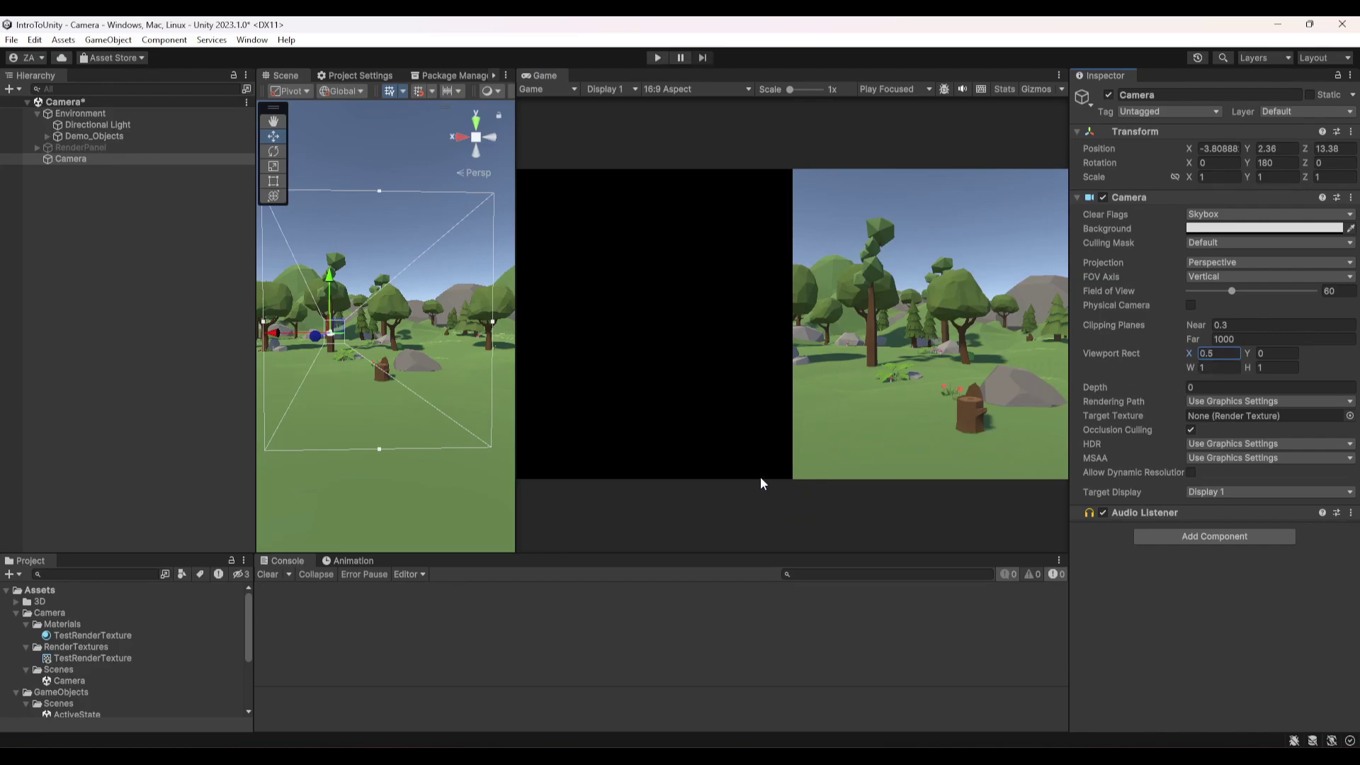
click(1279, 354)
key(BackSpace)
text(.5)
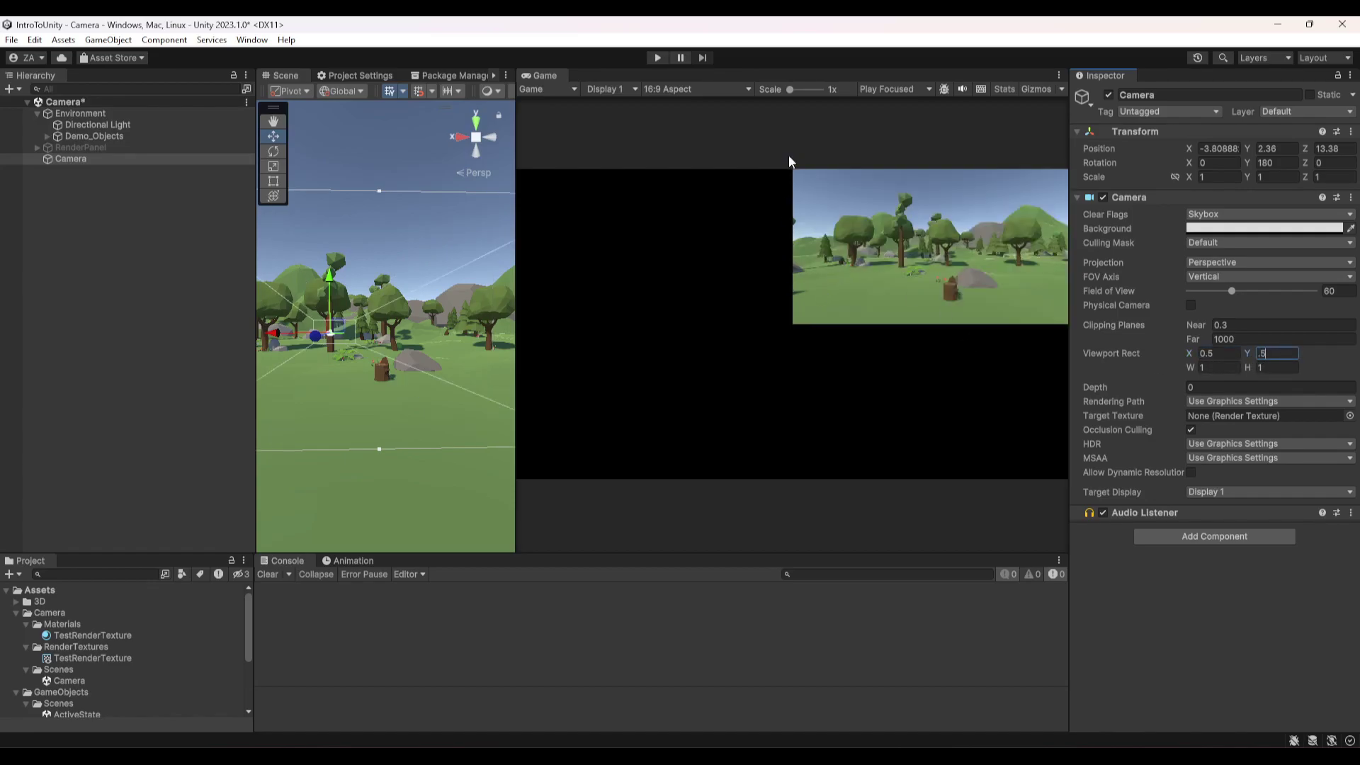
click(793, 329)
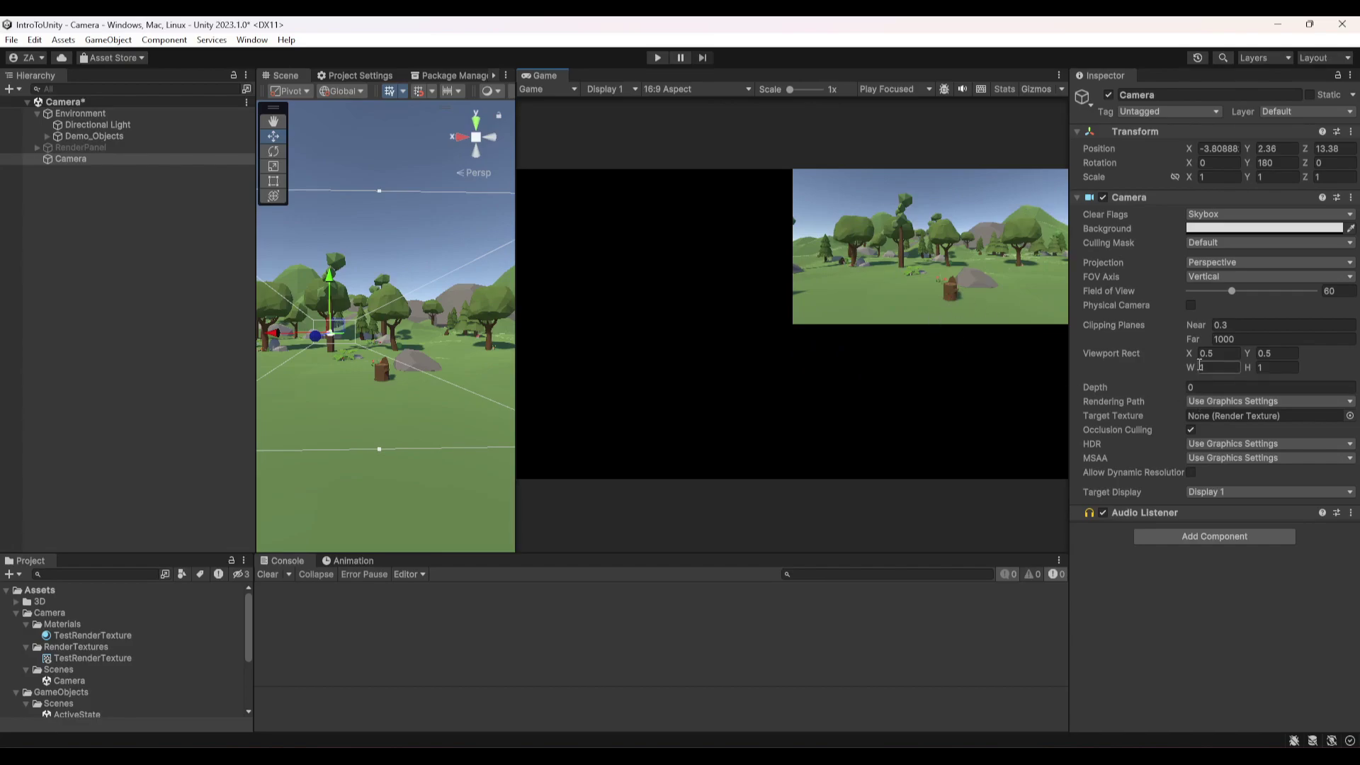
Step: Reset the camera's Viewport Rect X and Y to 0
click(1226, 355)
text(0)
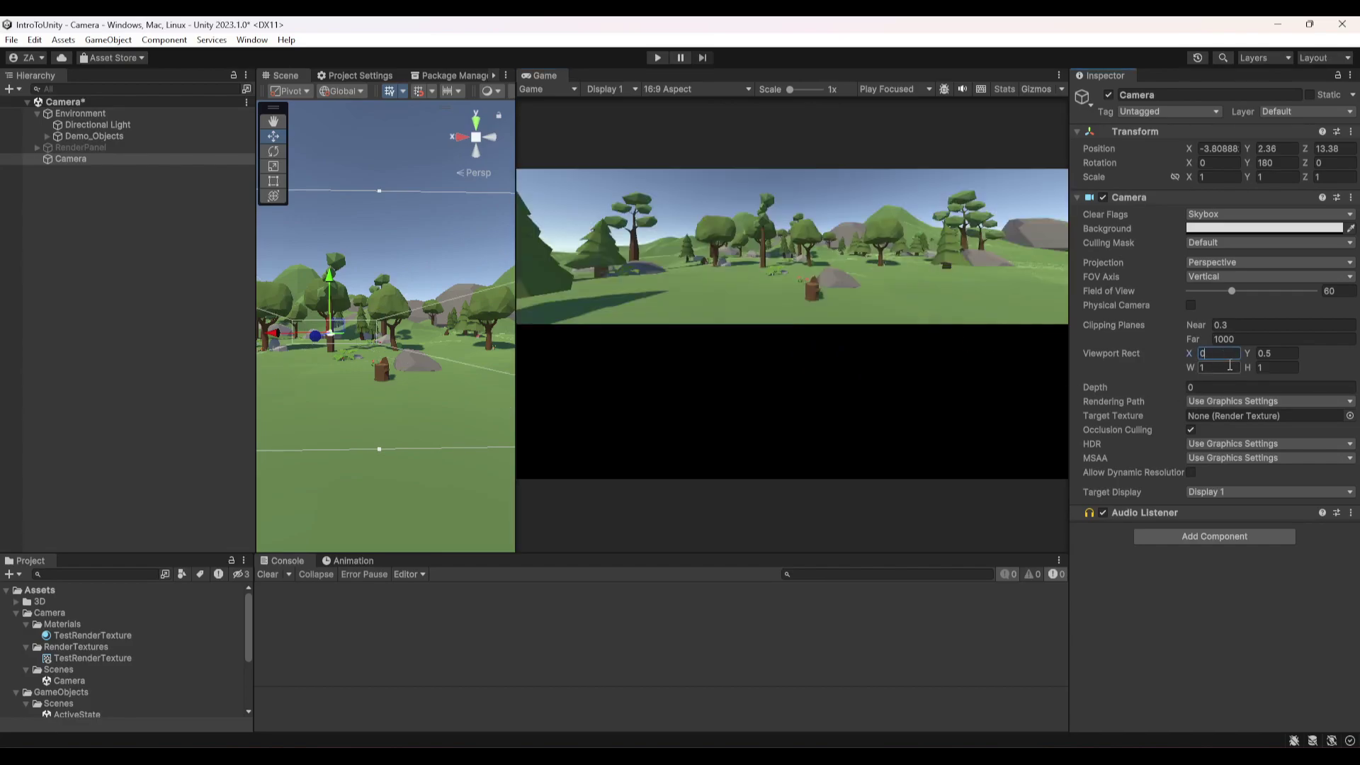
click(1270, 358)
text(0)
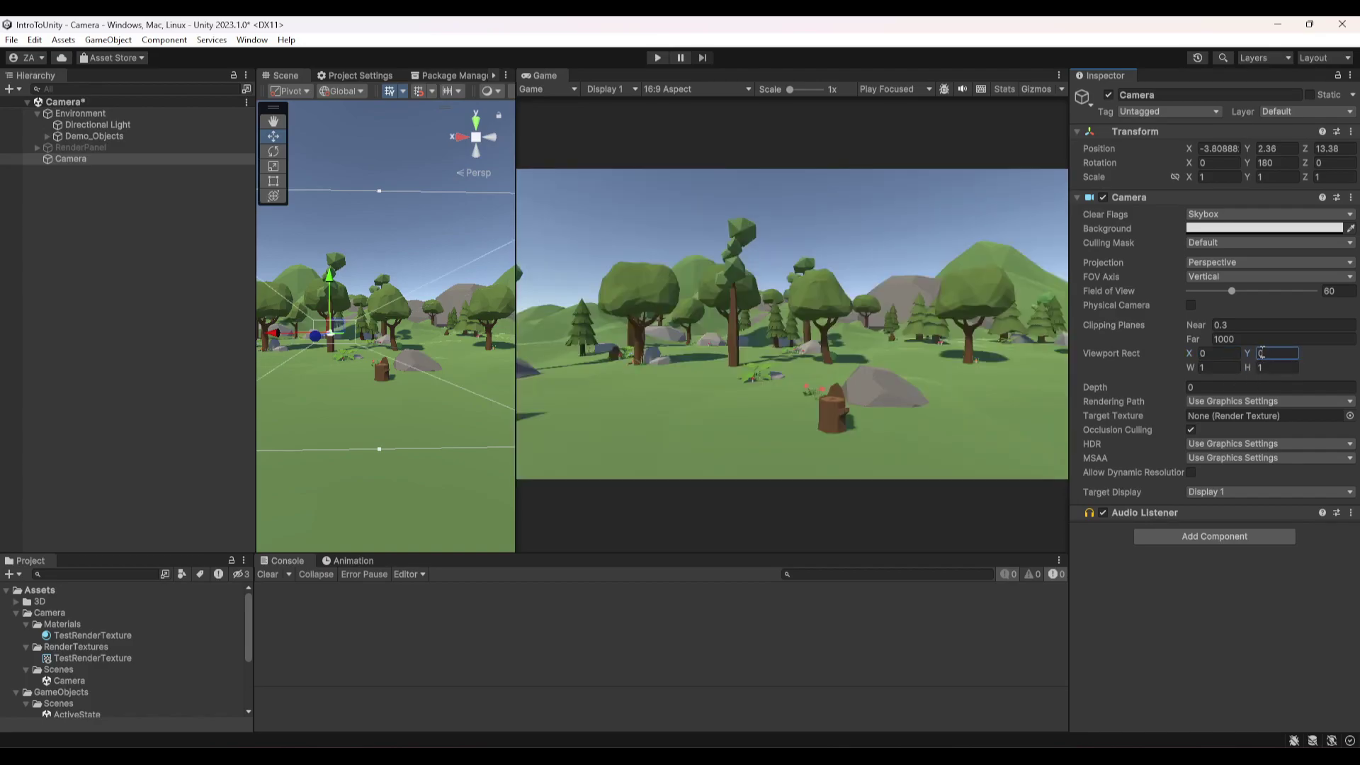
Step: Duplicate the camera and name the copy Camera2
mouse_move(1157, 389)
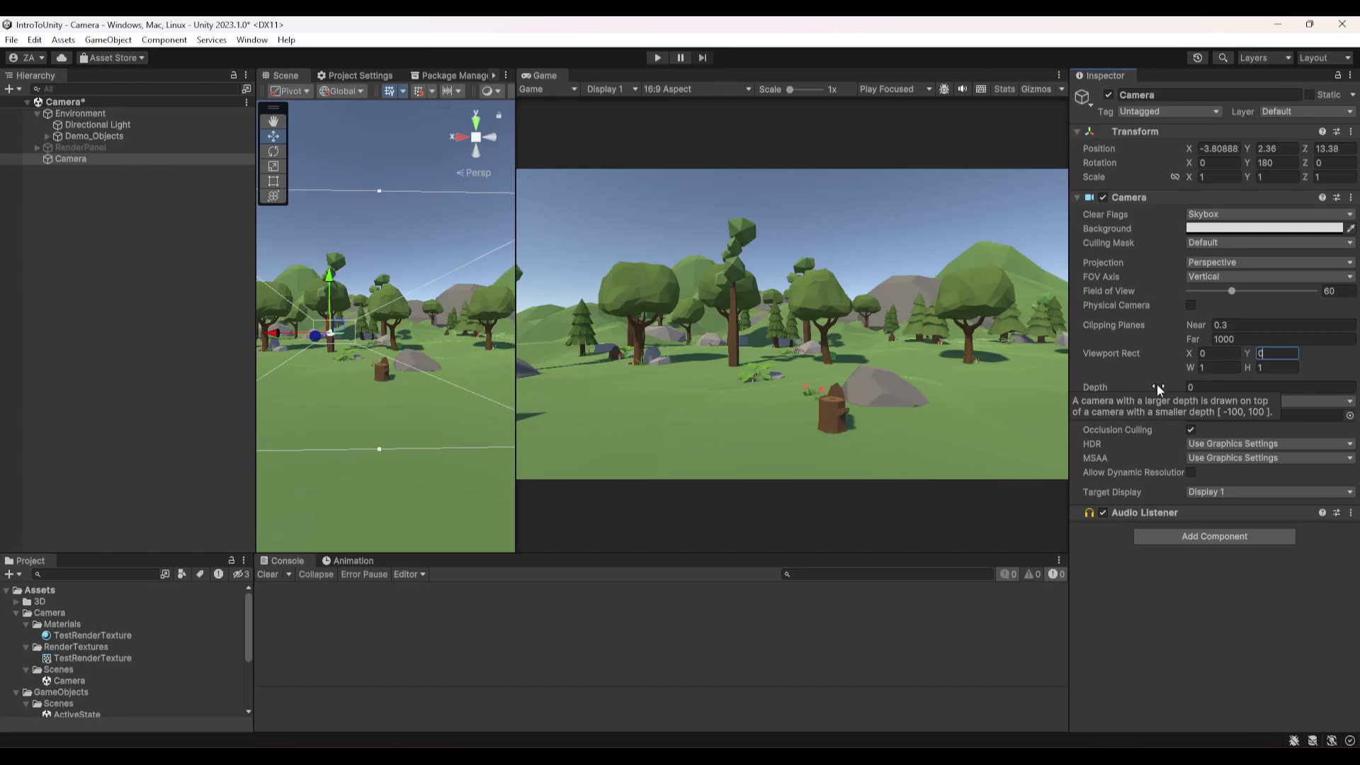
click(146, 148)
click(146, 159)
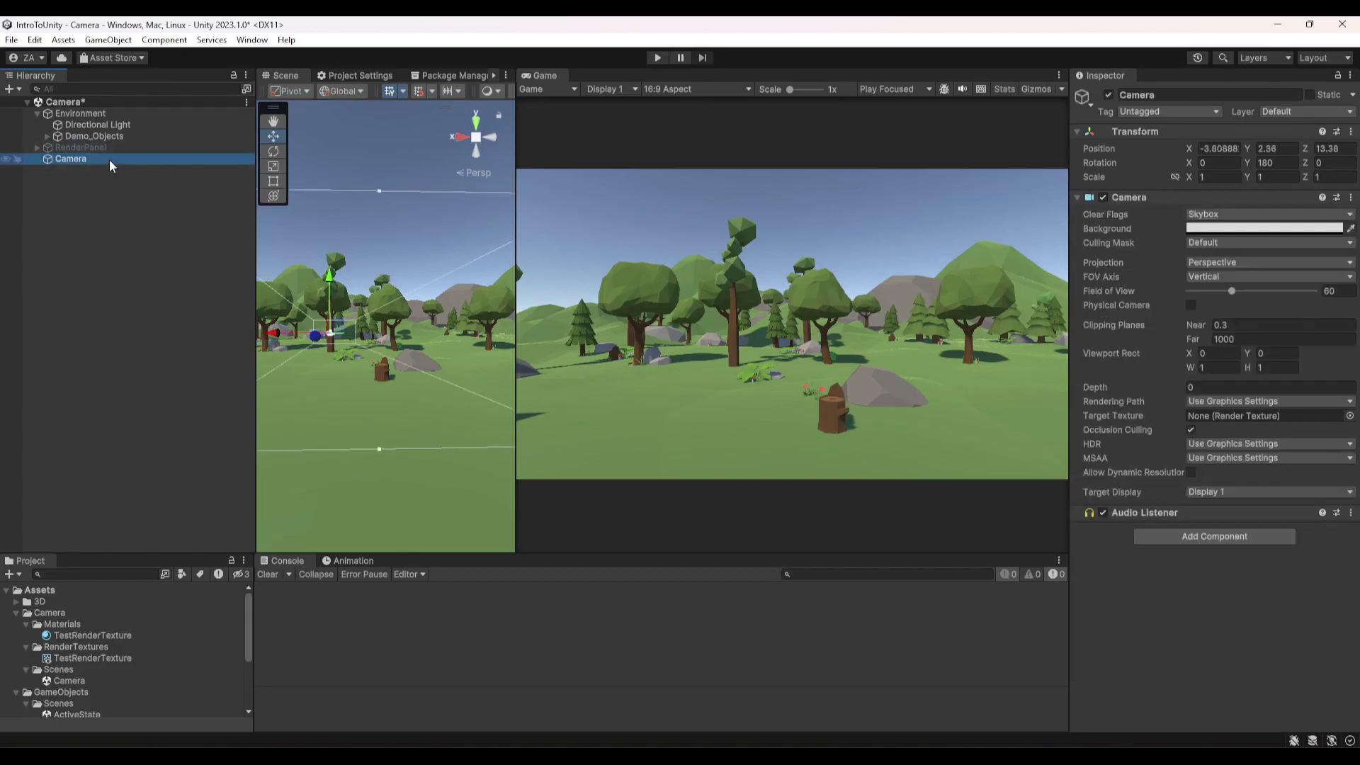
key(ctrl+d)
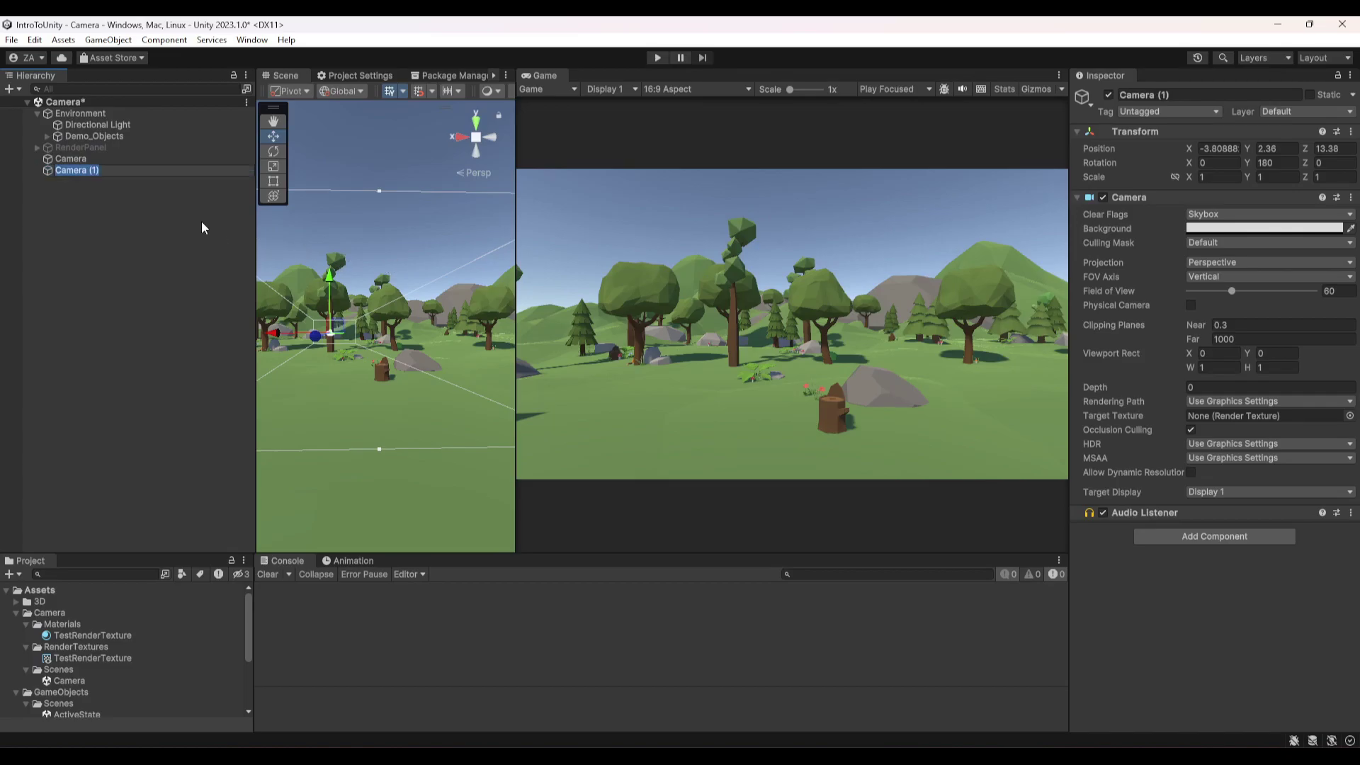
key(BackSpace)
key(BackSpace)
key(BackSpace)
key(BackSpace)
text(2)
key(Return)
Step: Rename the original camera Camera1
key(Up)
key(F2)
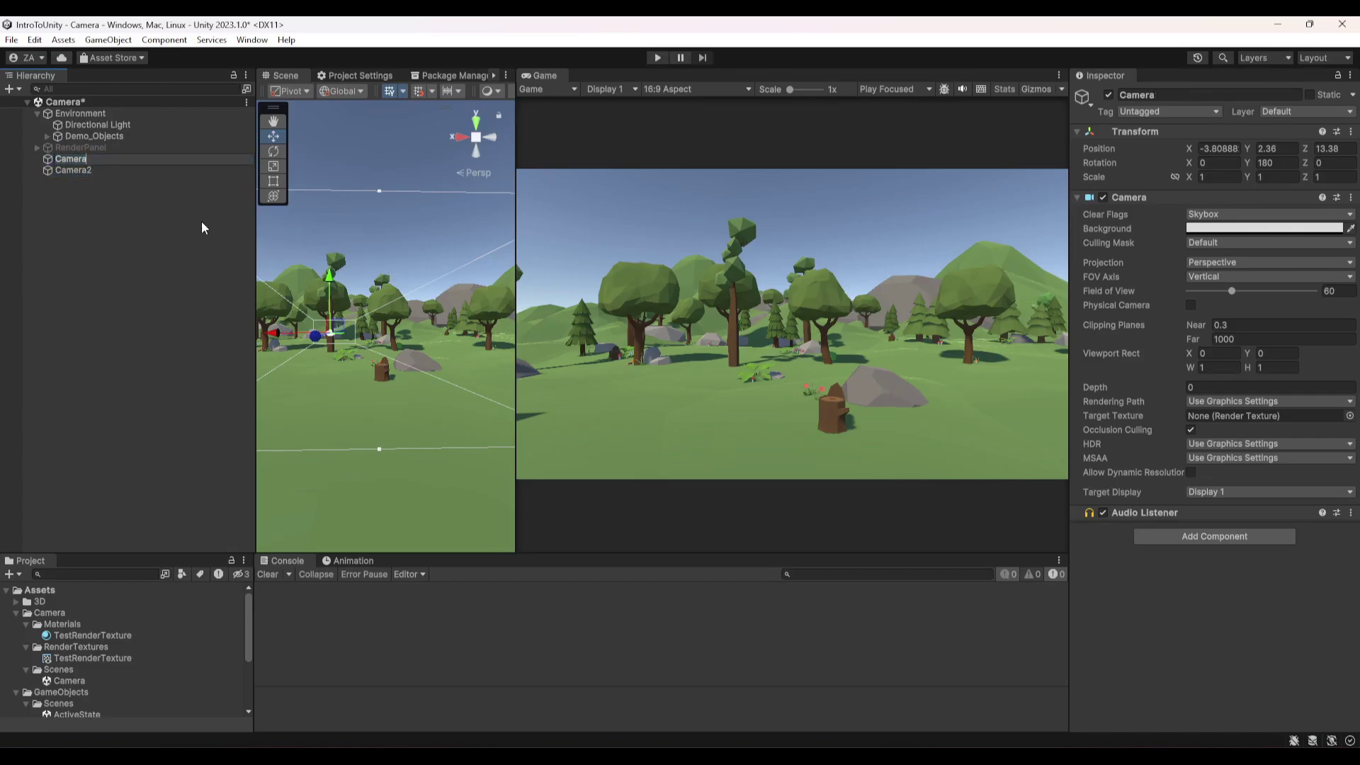
text(1)
key(Return)
Step: Set Camera2's Y rotation to 0 and enlarge the Game view to show its image
click(108, 170)
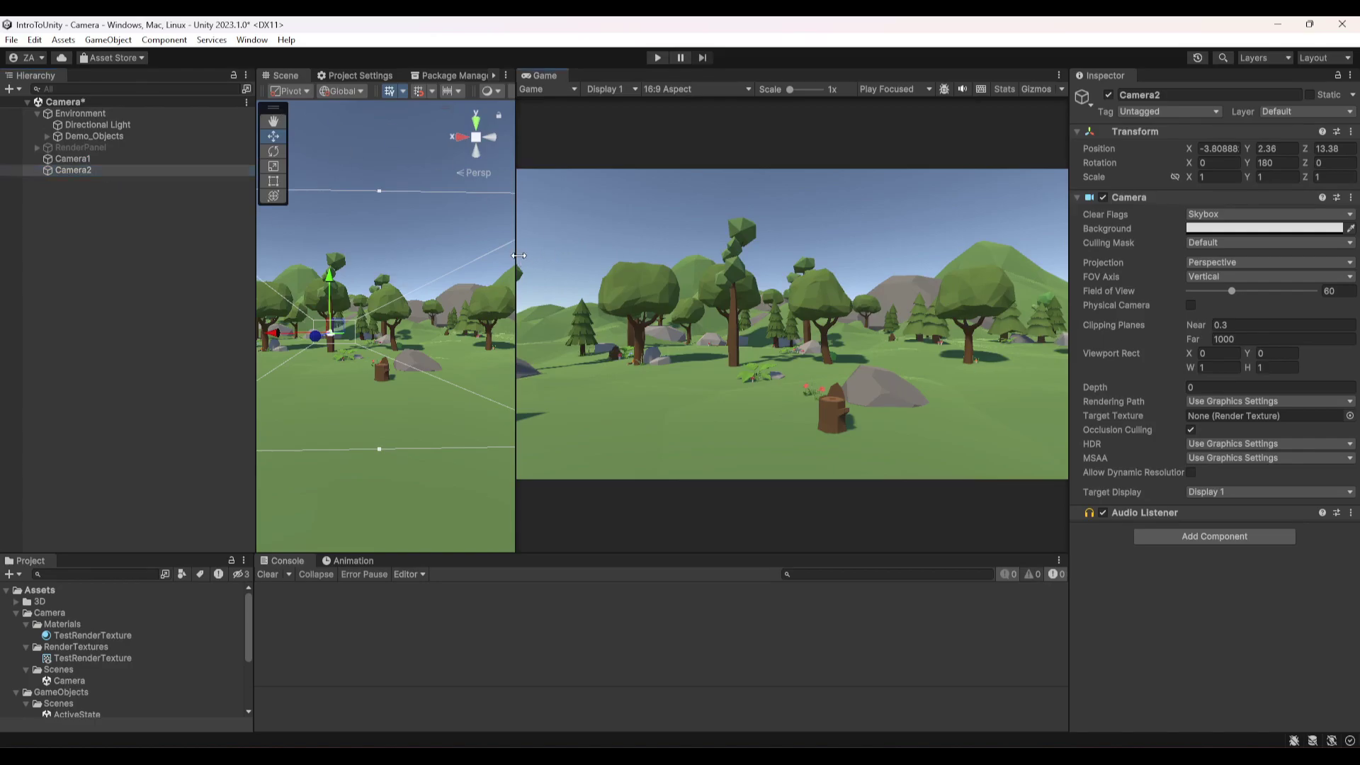
drag(517, 255, 833, 283)
click(1276, 162)
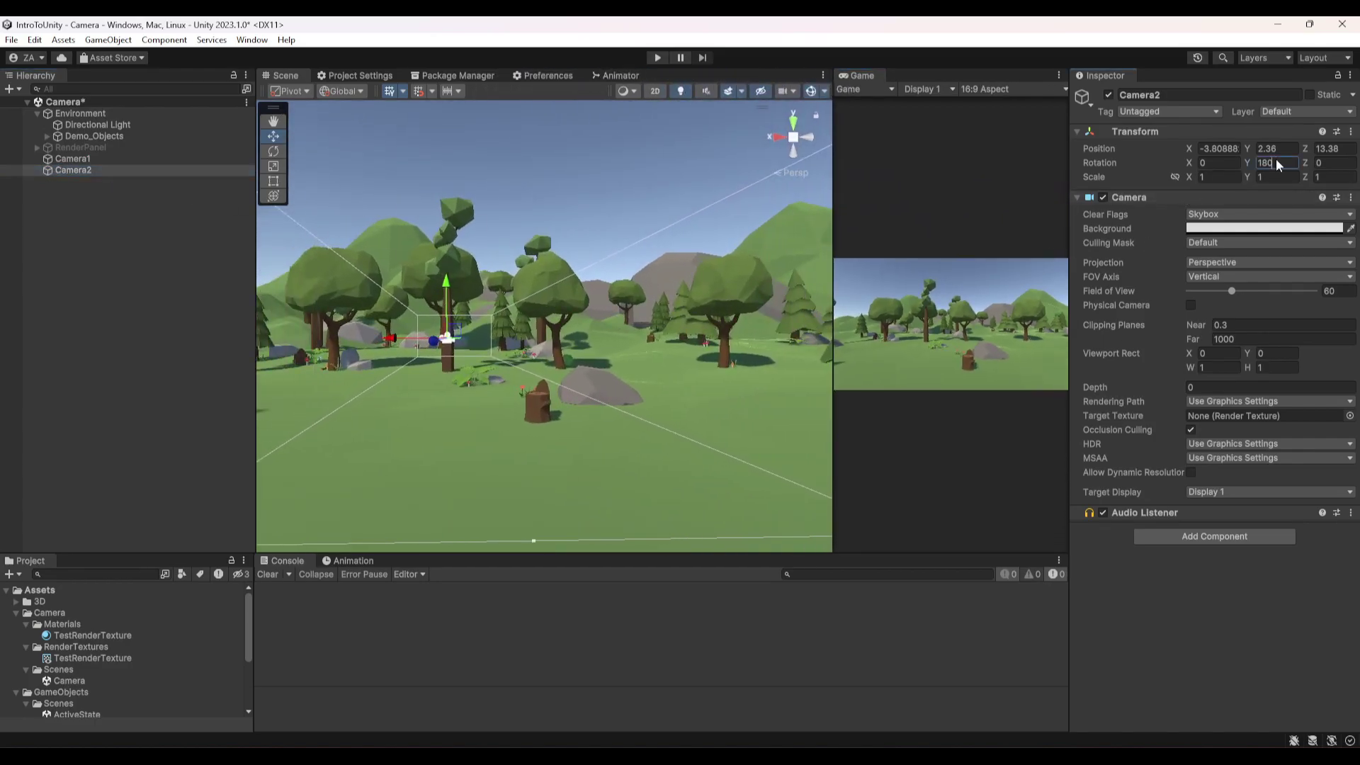
text(0)
drag(831, 371, 582, 380)
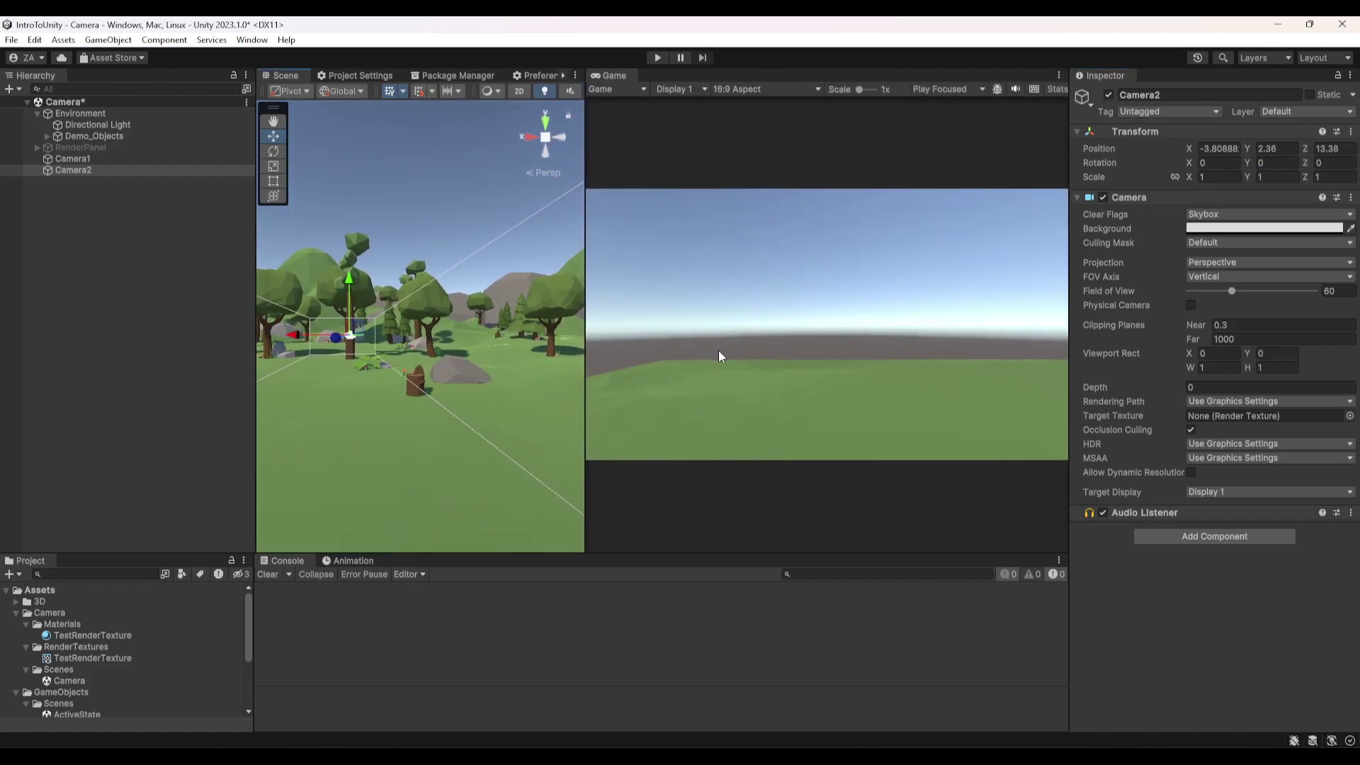
Step: Compare Camera1 and Camera2 in the Inspector and set Camera2's Depth to 10
click(136, 160)
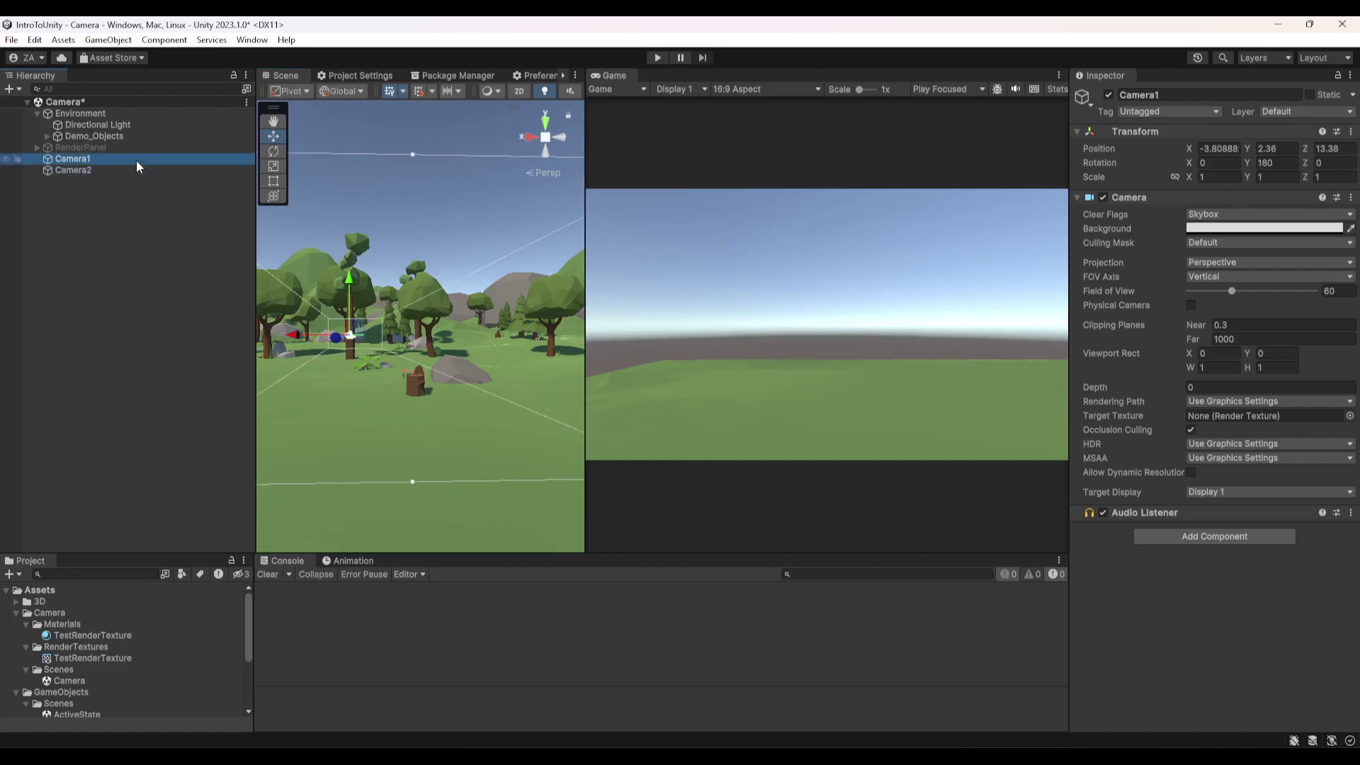
click(130, 169)
click(138, 159)
click(122, 170)
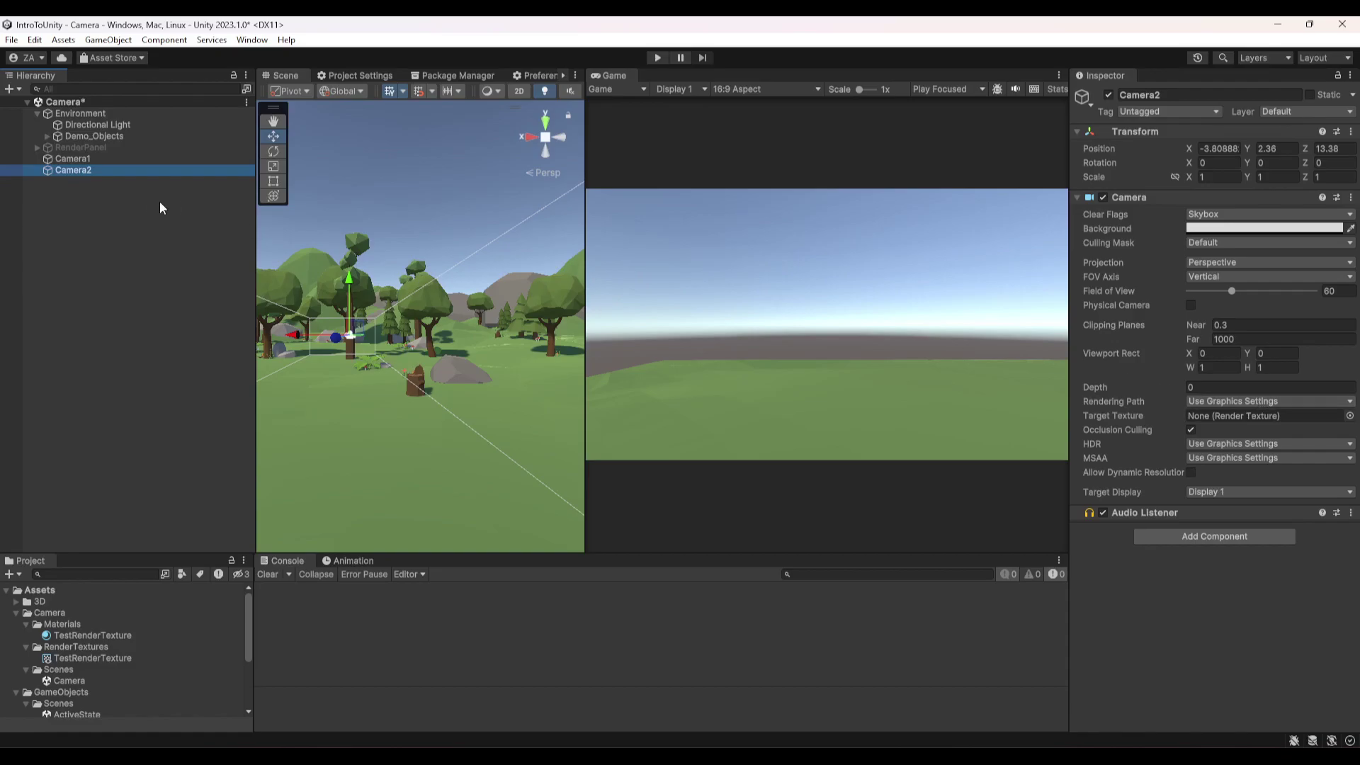
click(69, 163)
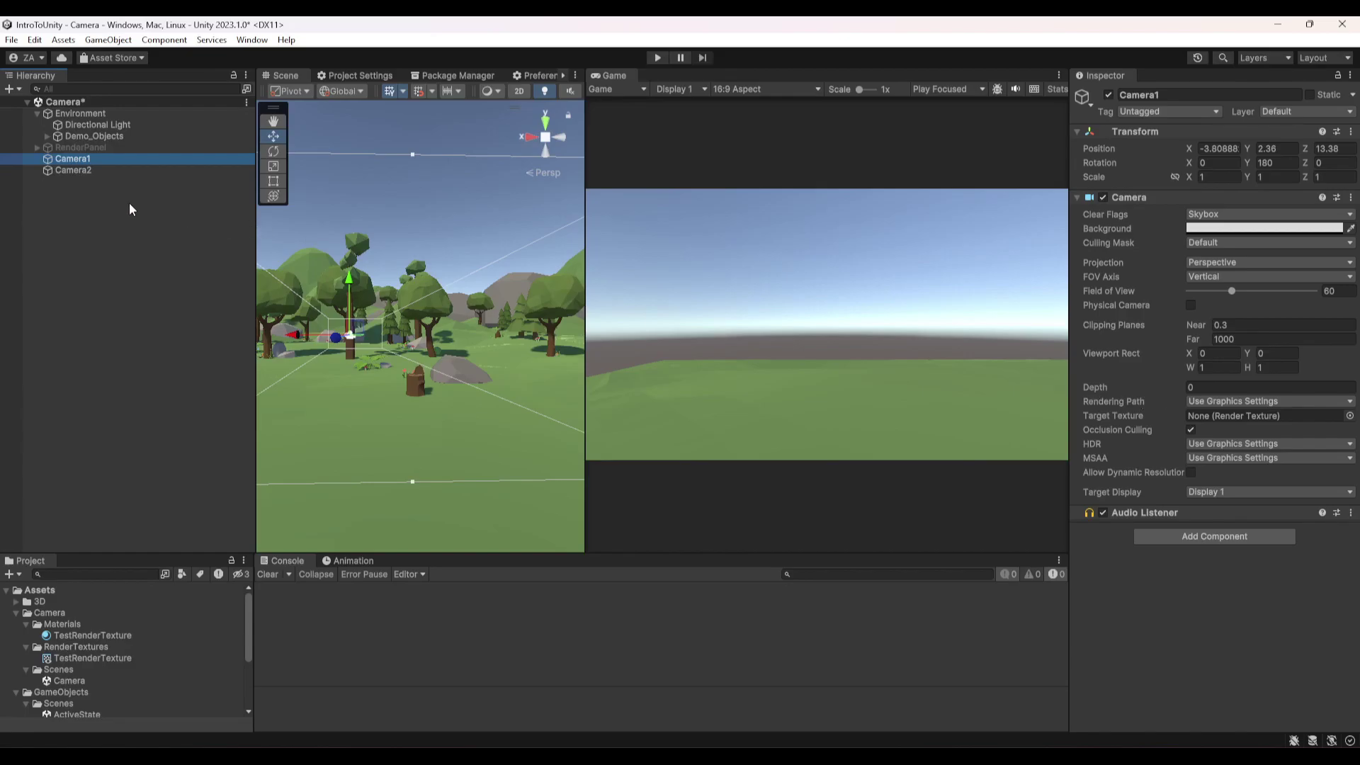
click(73, 170)
click(1218, 386)
text(1)
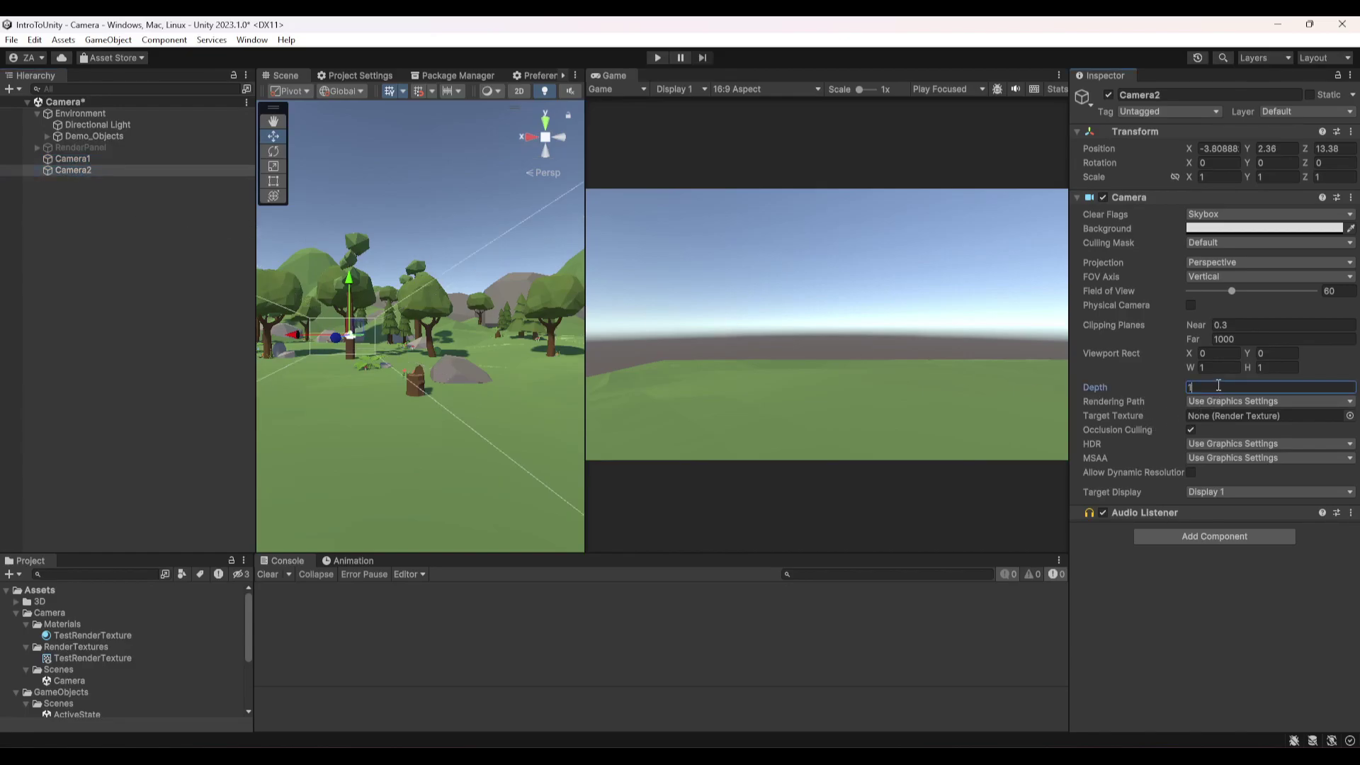
text(0)
click(850, 317)
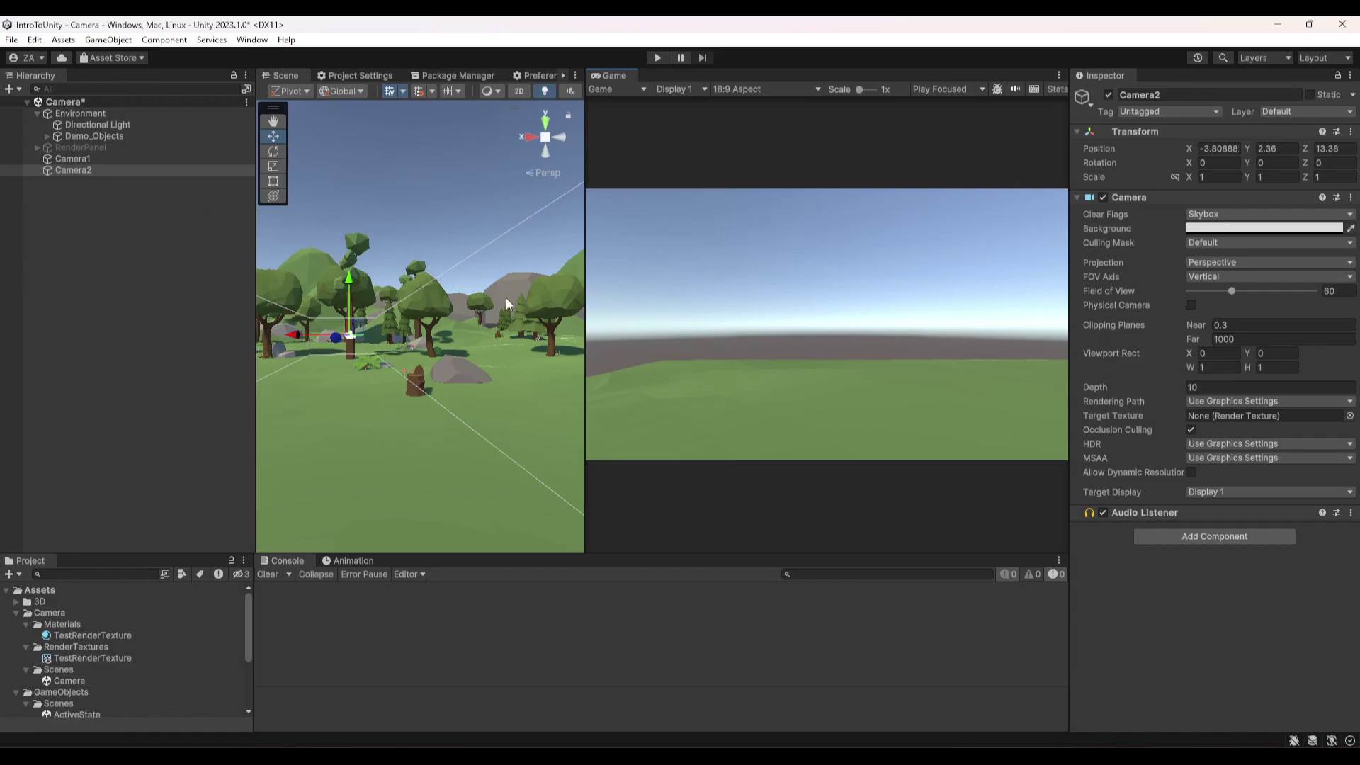
Step: Set Camera1's Depth to 20 so its image is drawn over Camera2's
click(139, 160)
click(1209, 388)
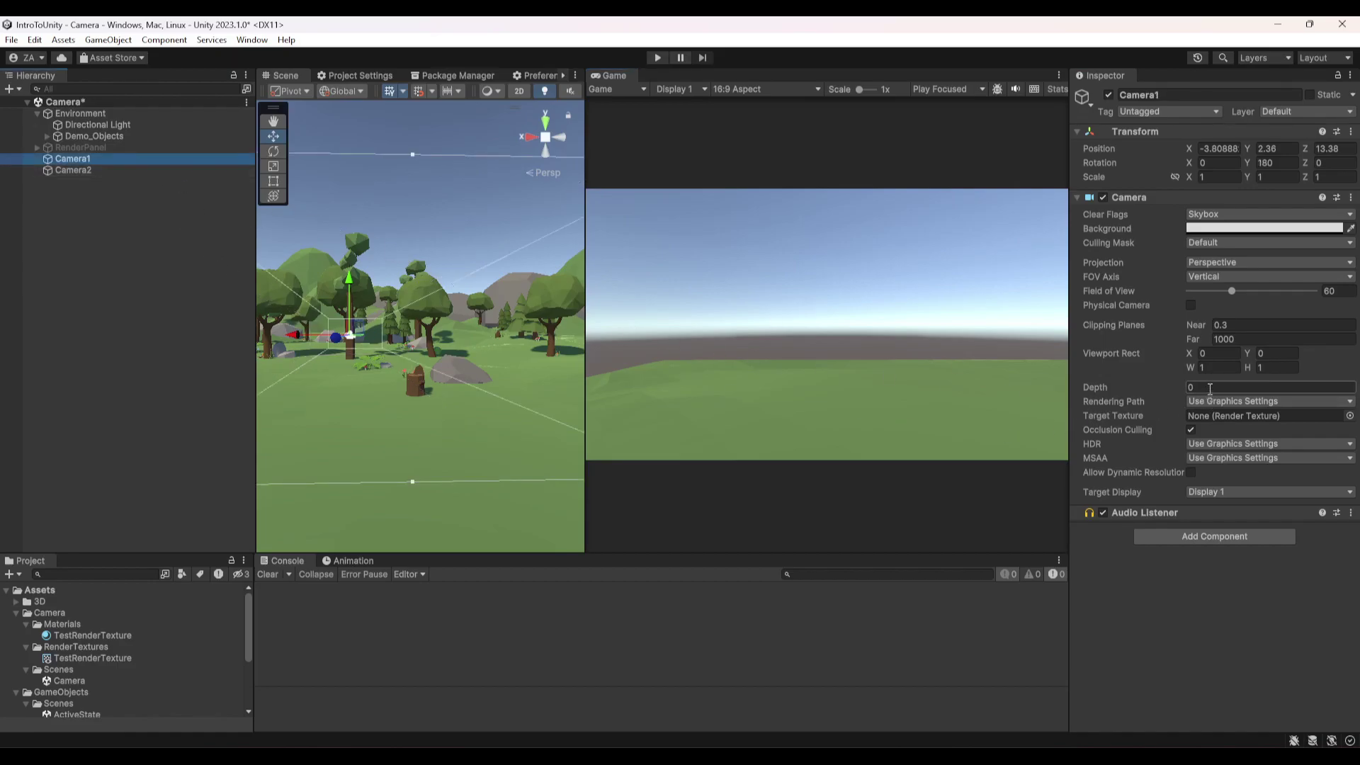
text(20)
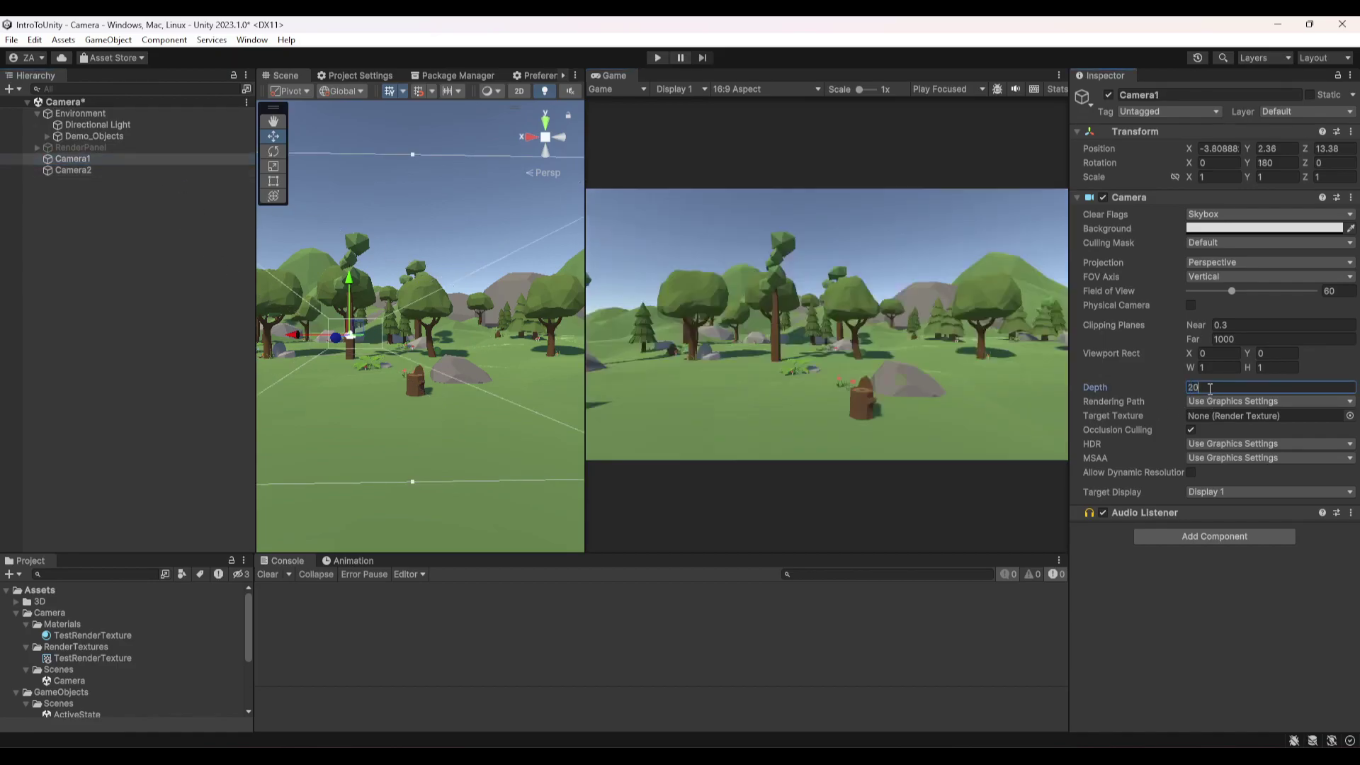
click(906, 383)
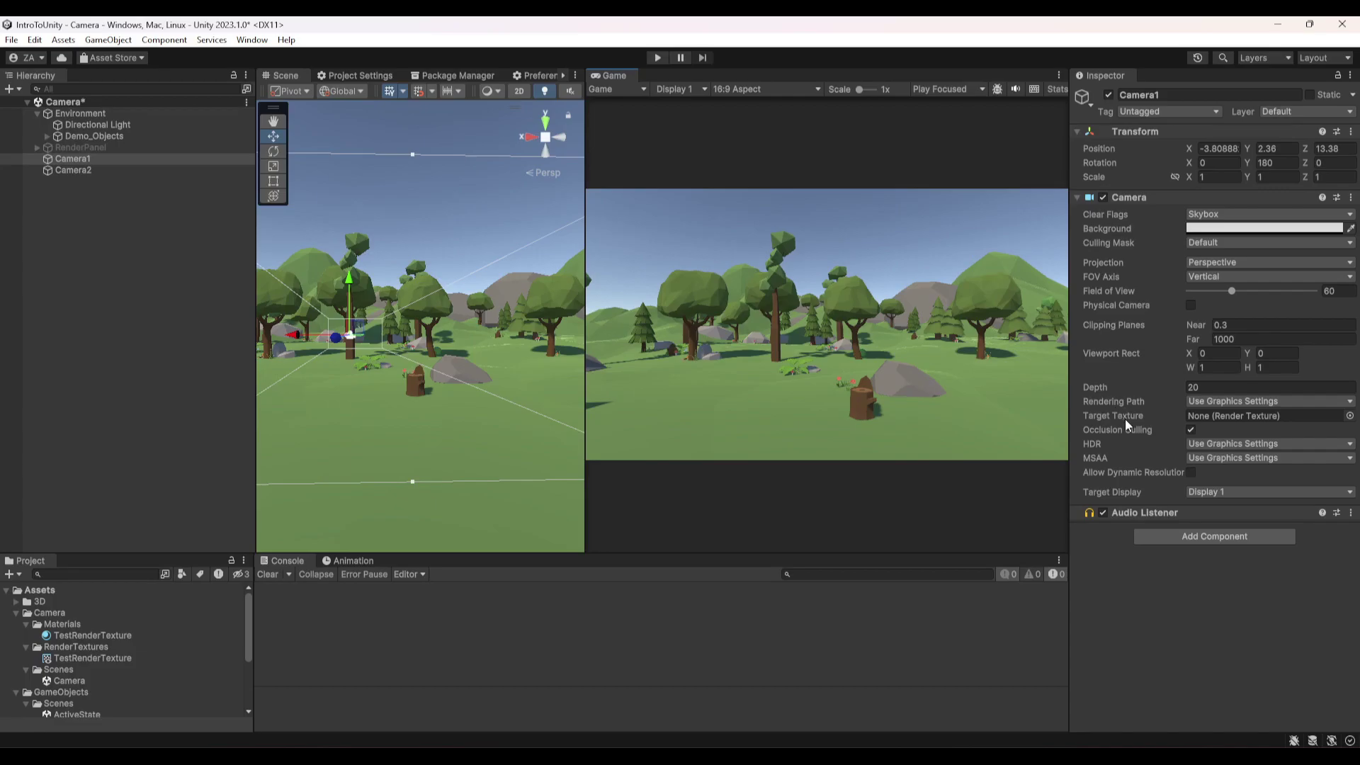
Step: Examine Camera1's Rendering Path, Occlusion Culling, HDR and MSAA settings, and look at the stump up close in the scene
click(1230, 401)
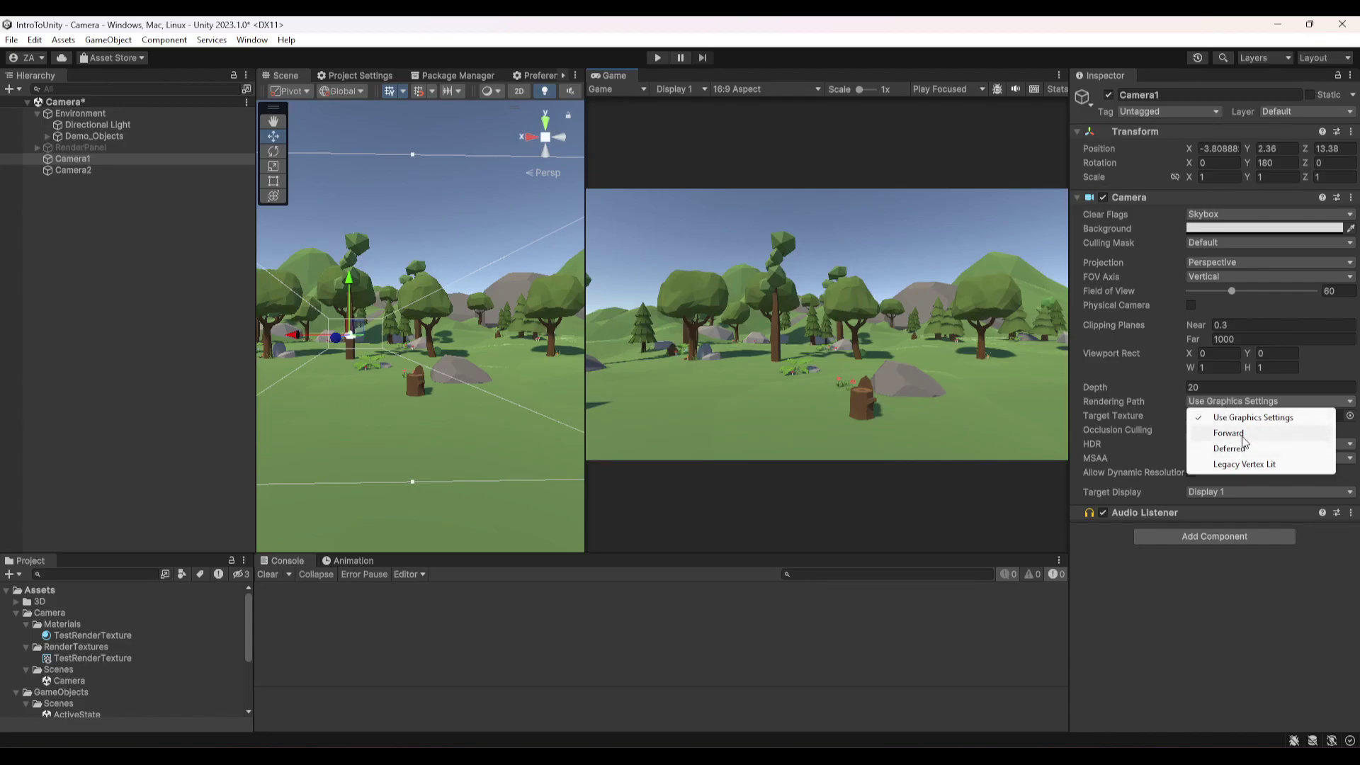
click(1167, 584)
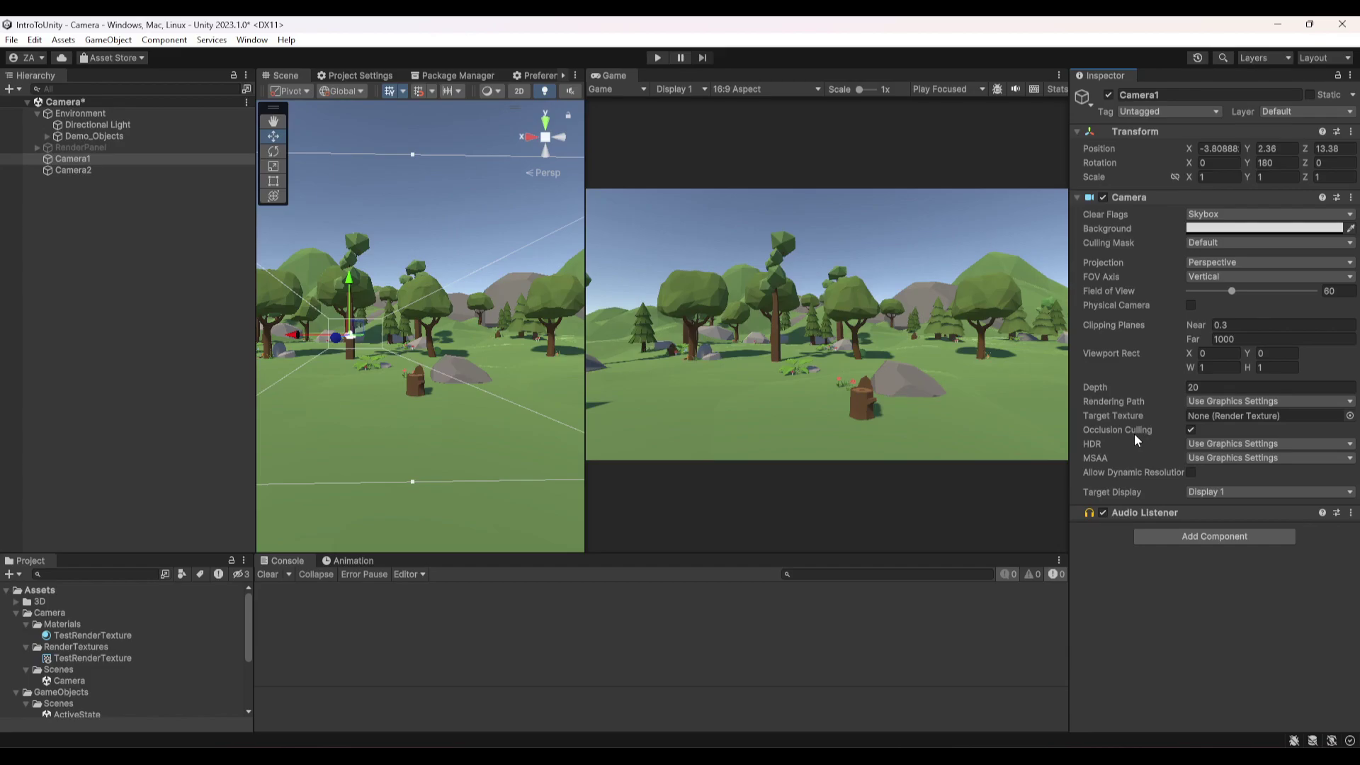
mouse_move(1134, 438)
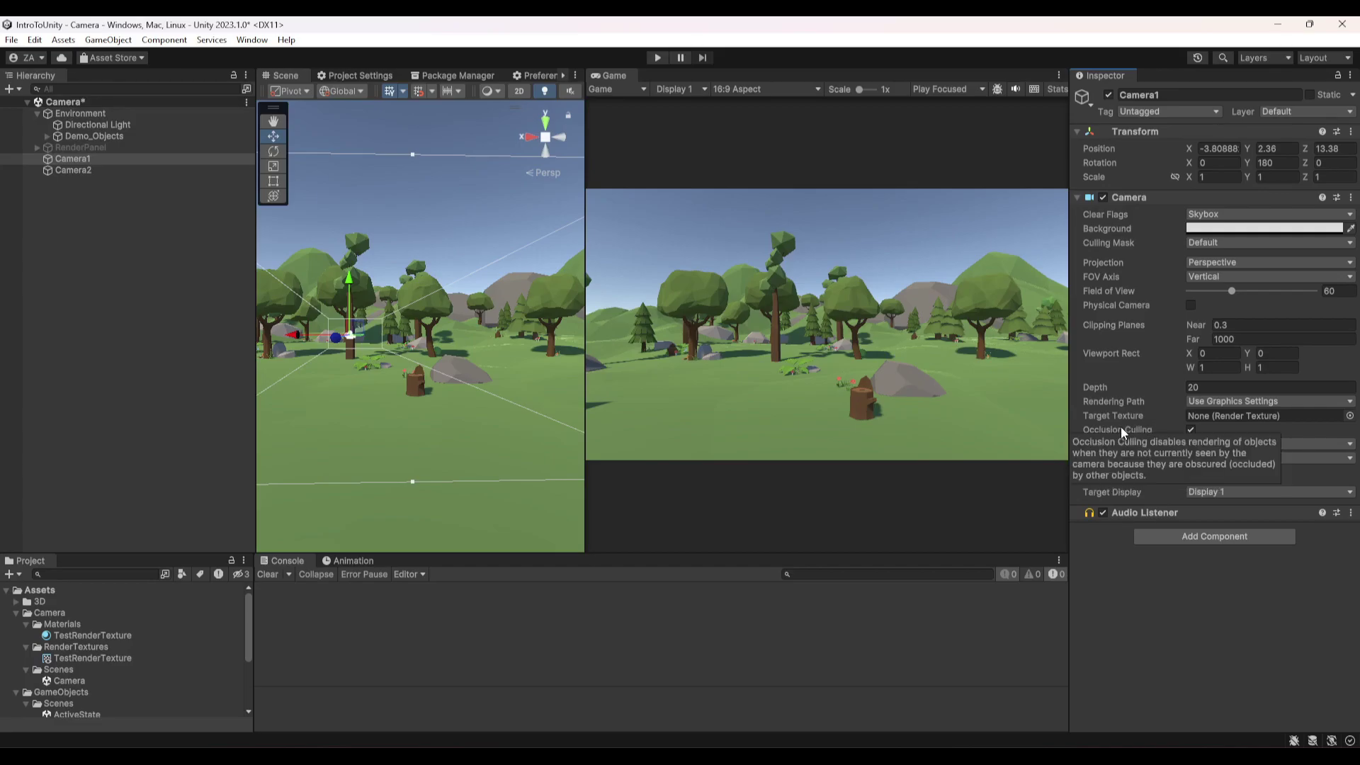
mouse_move(1095, 445)
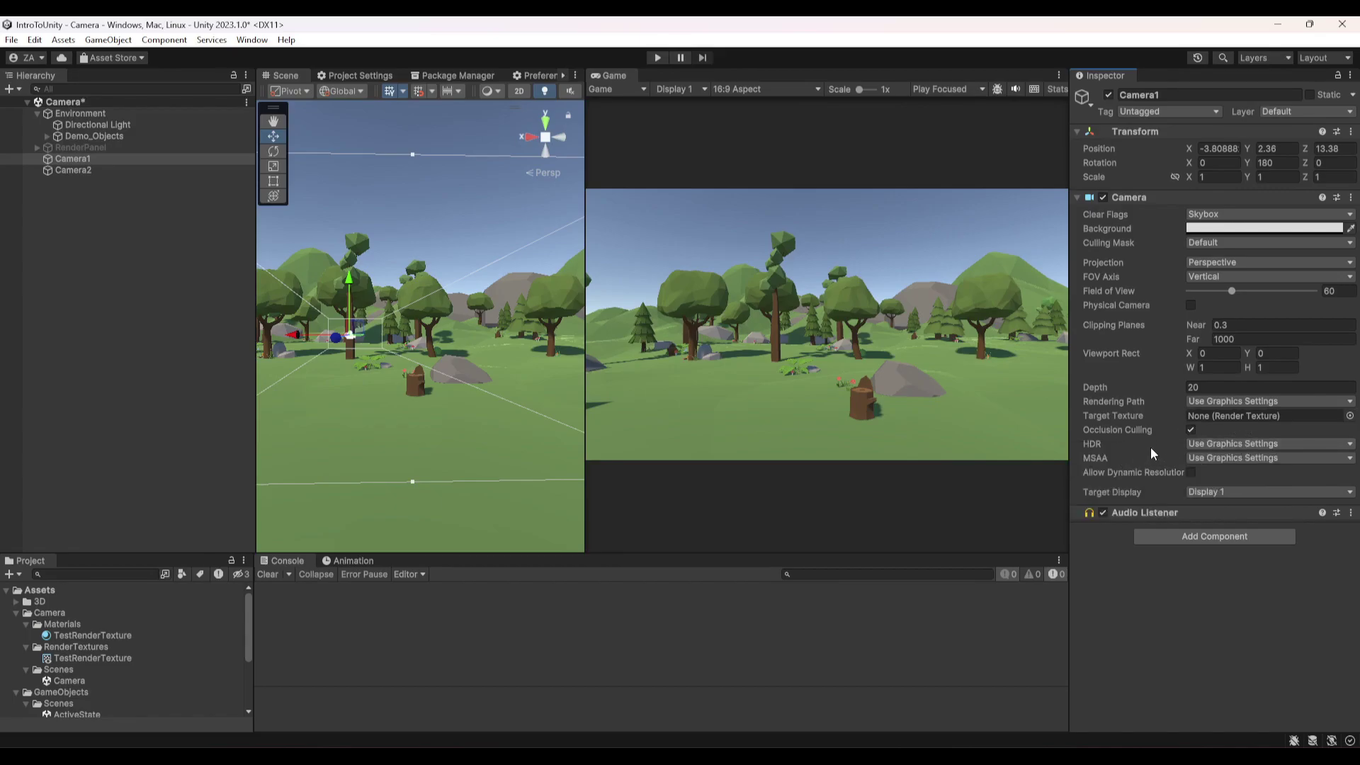
click(1204, 458)
click(1215, 477)
right_drag(414, 393, 583, 409)
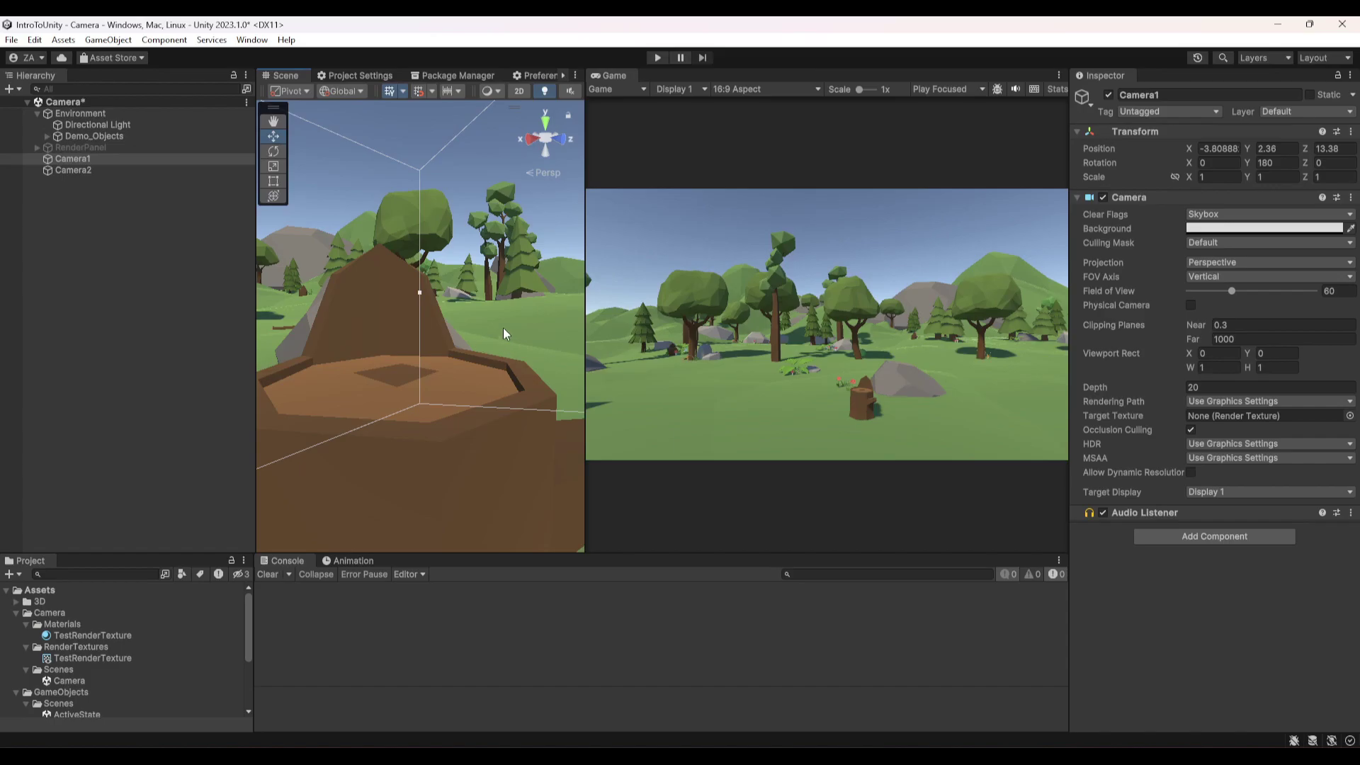
scroll(503, 327, down, 5)
key(alt+shift+f)
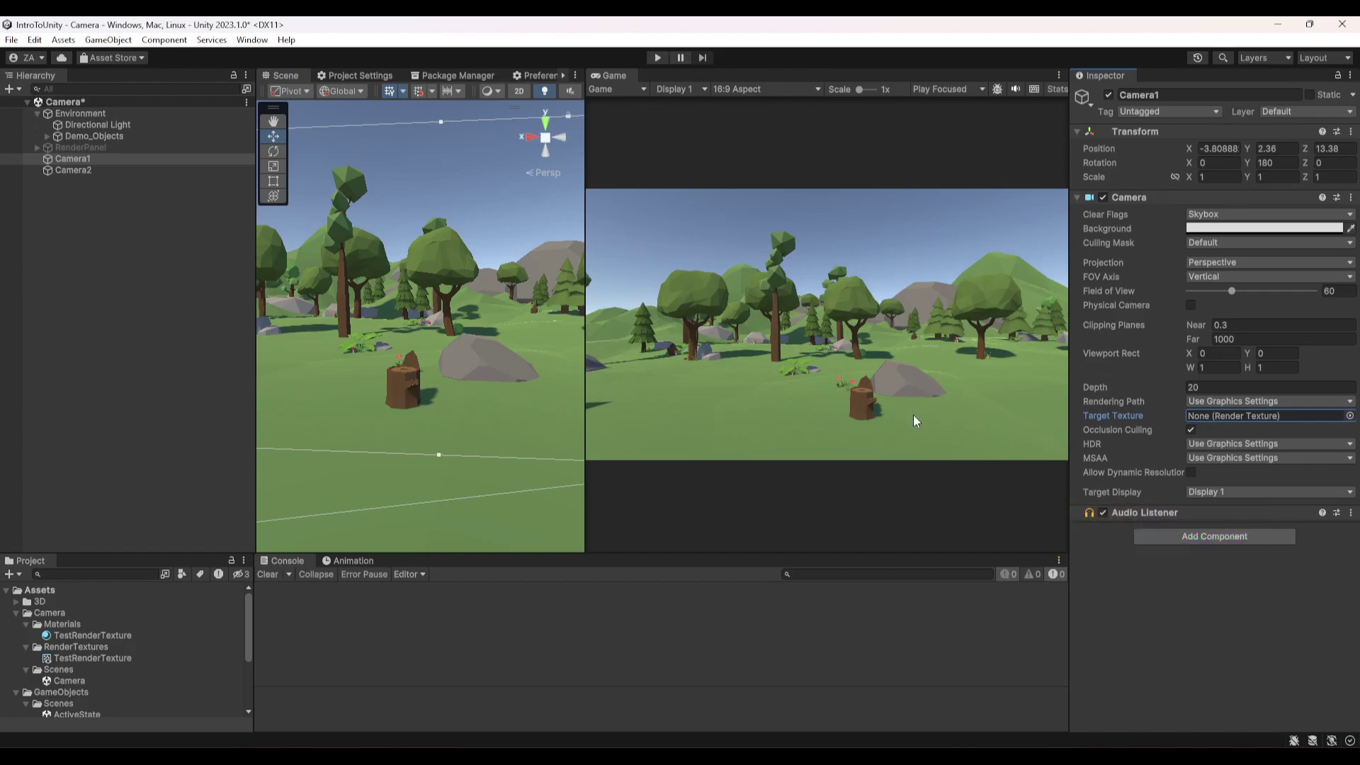
Step: Create a new render texture named test in the RenderTextures folder
right_click(61, 648)
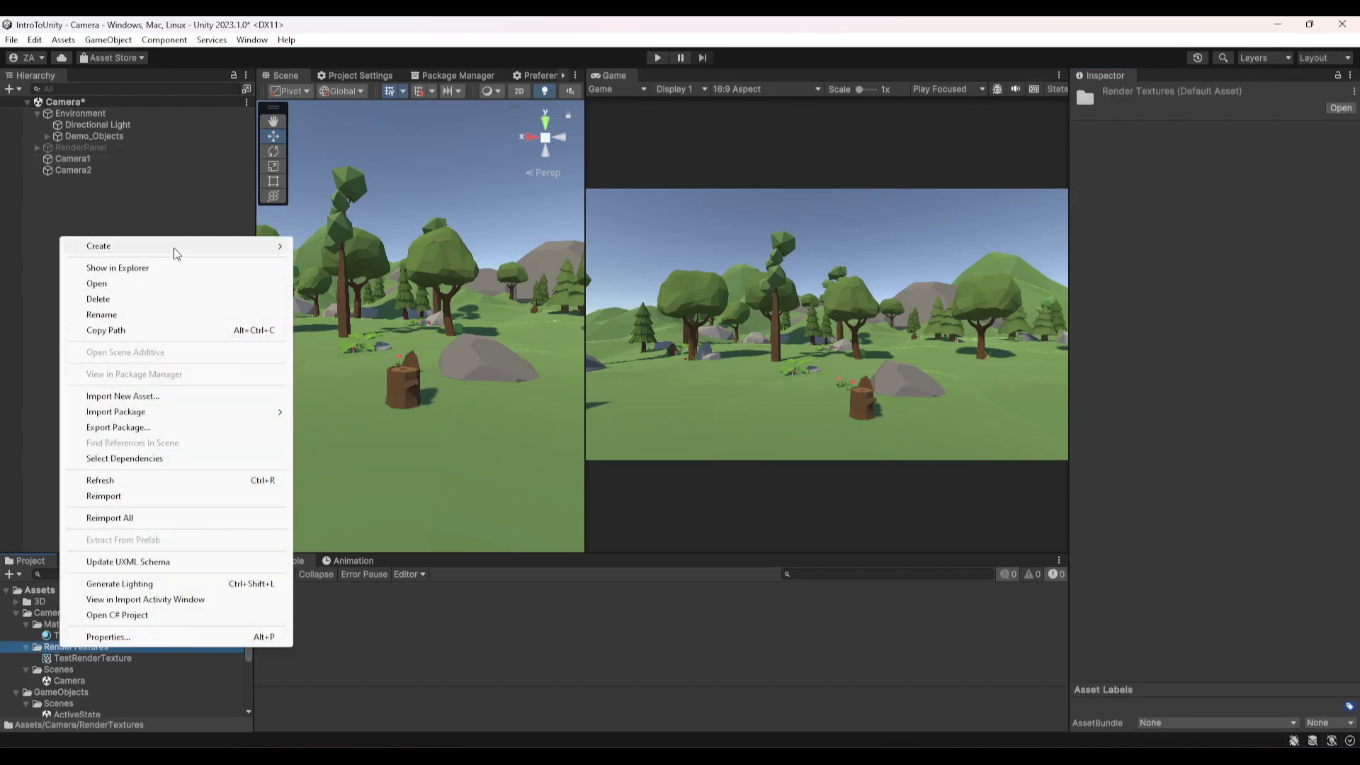
mouse_move(174, 249)
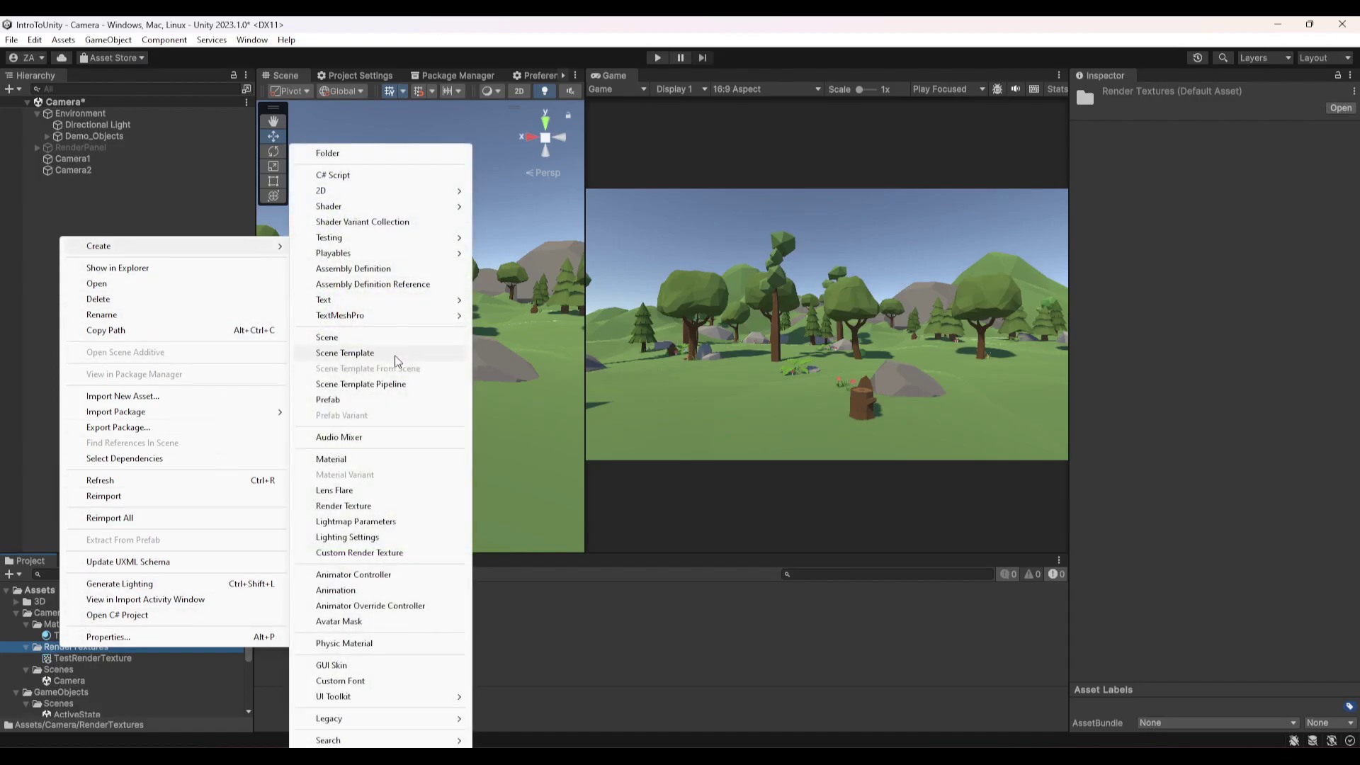
click(369, 506)
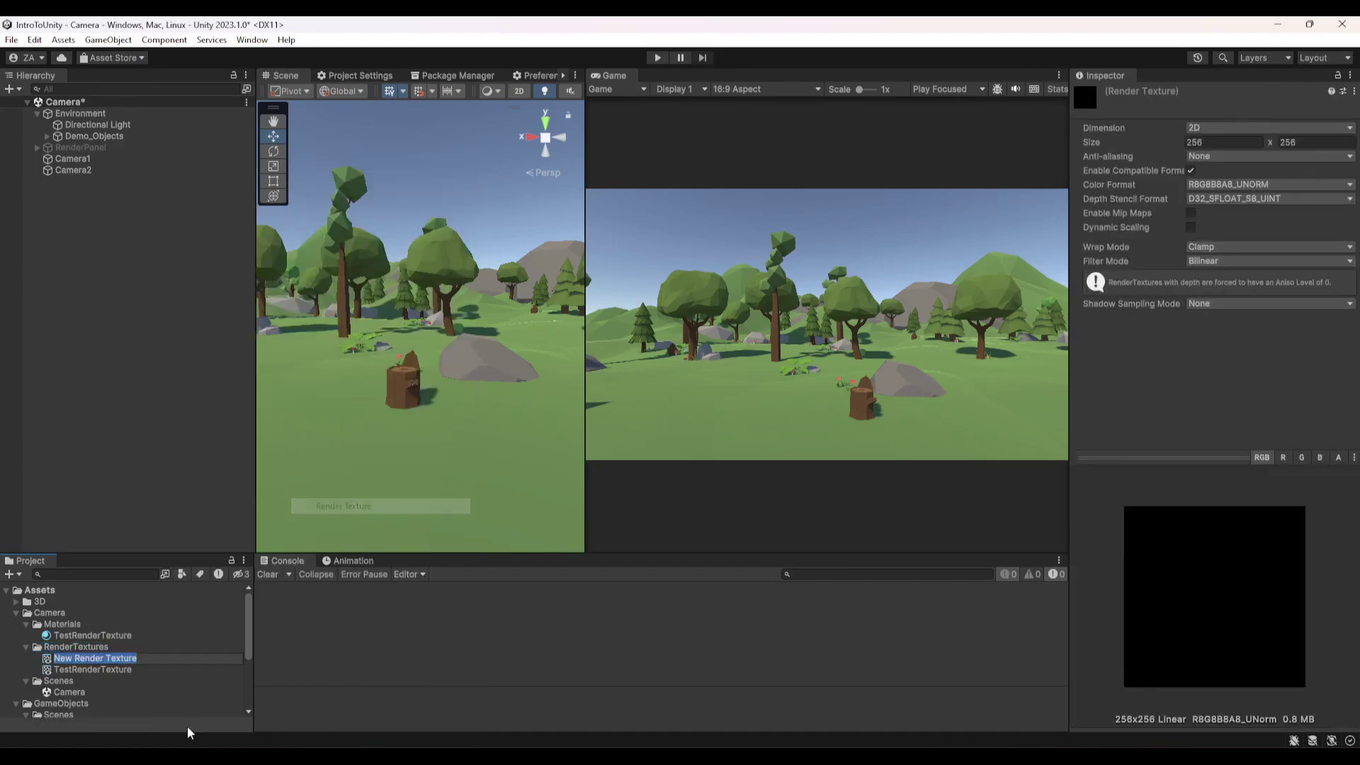
text(test)
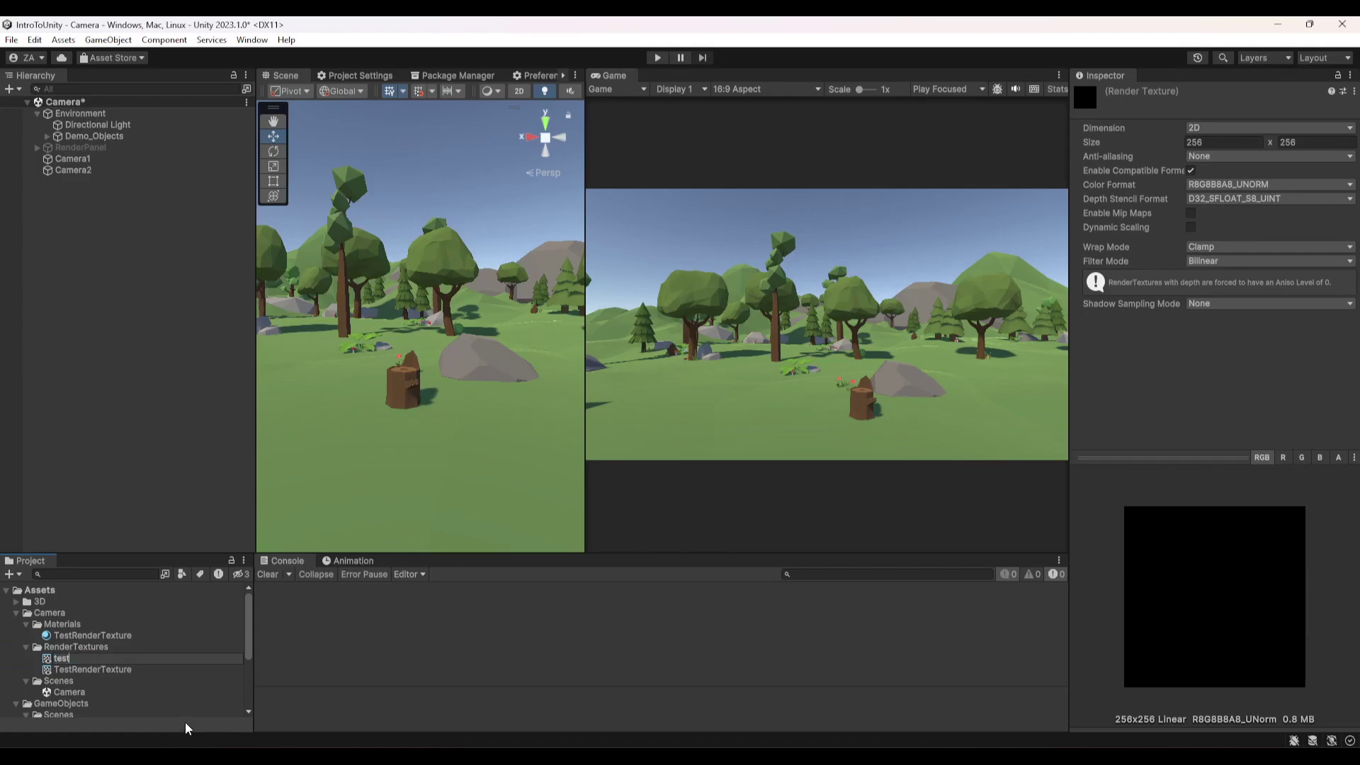
key(Return)
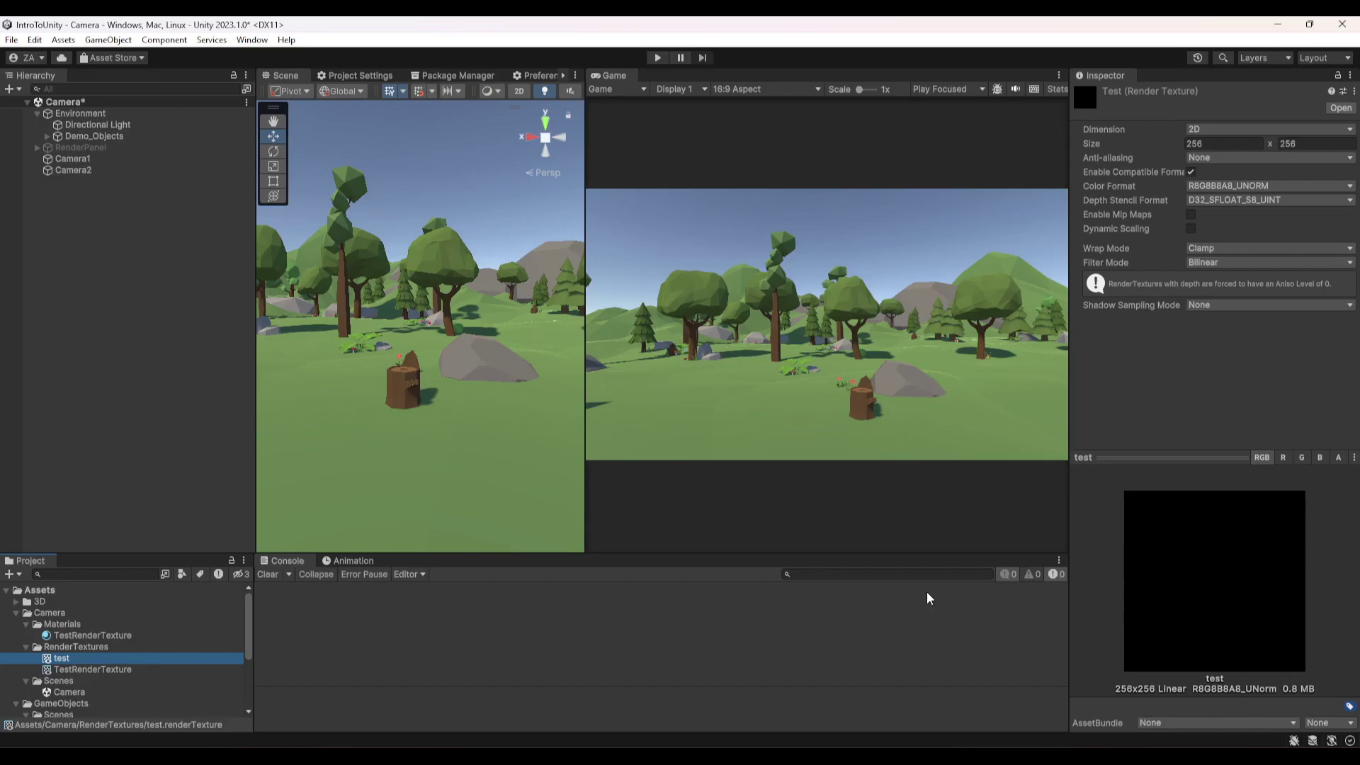
Step: Delete the test render texture and show the existing TestRenderTexture's properties instead
key(Delete)
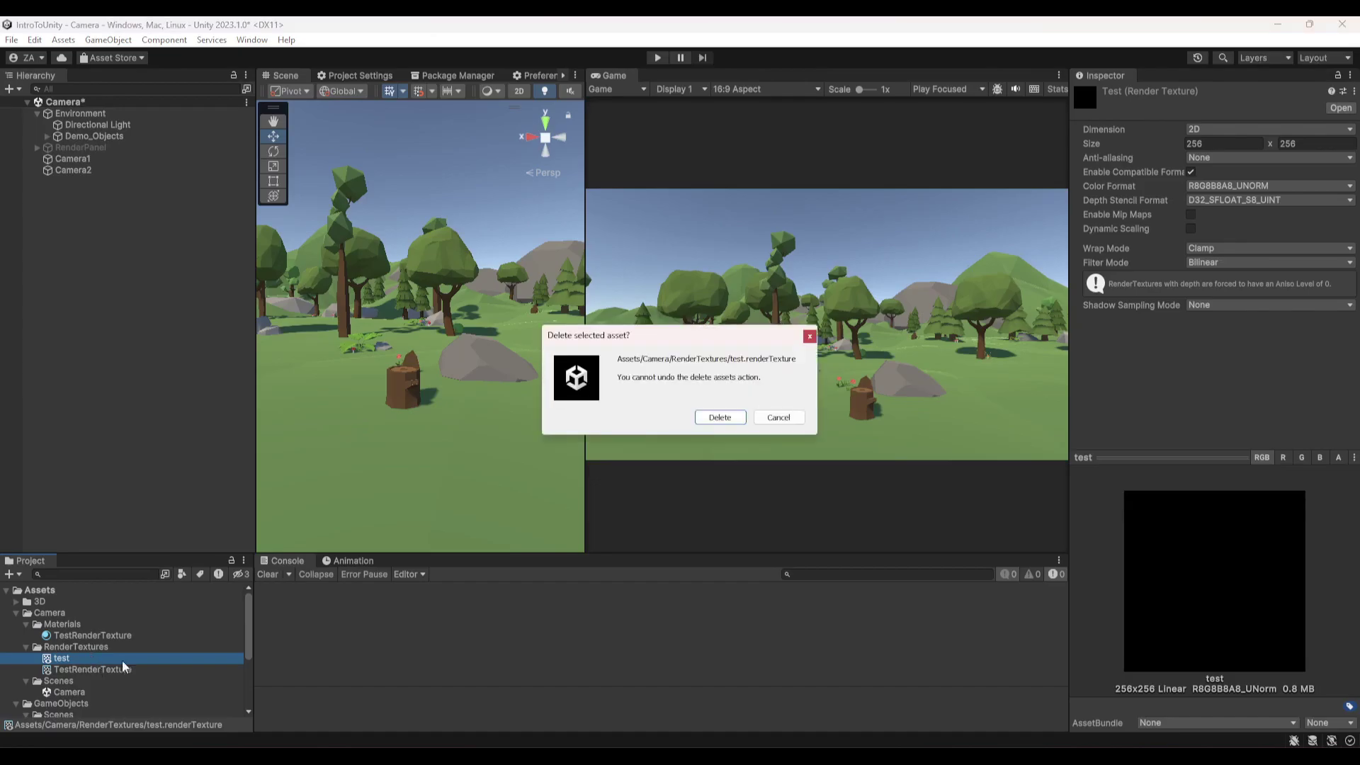
key(Return)
click(150, 655)
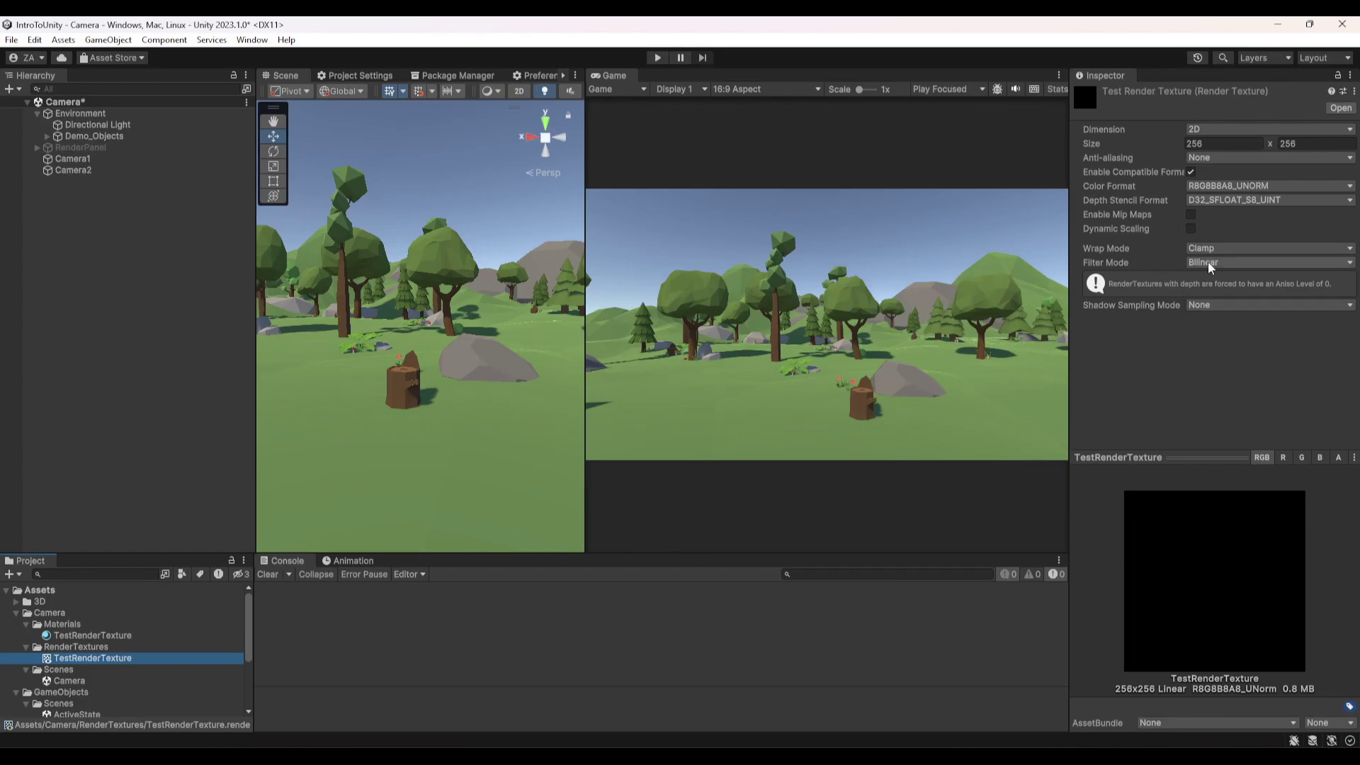
Step: Delete Camera2 and assign the TestRenderTexture render texture as Camera1's Target Texture
click(83, 169)
key(Delete)
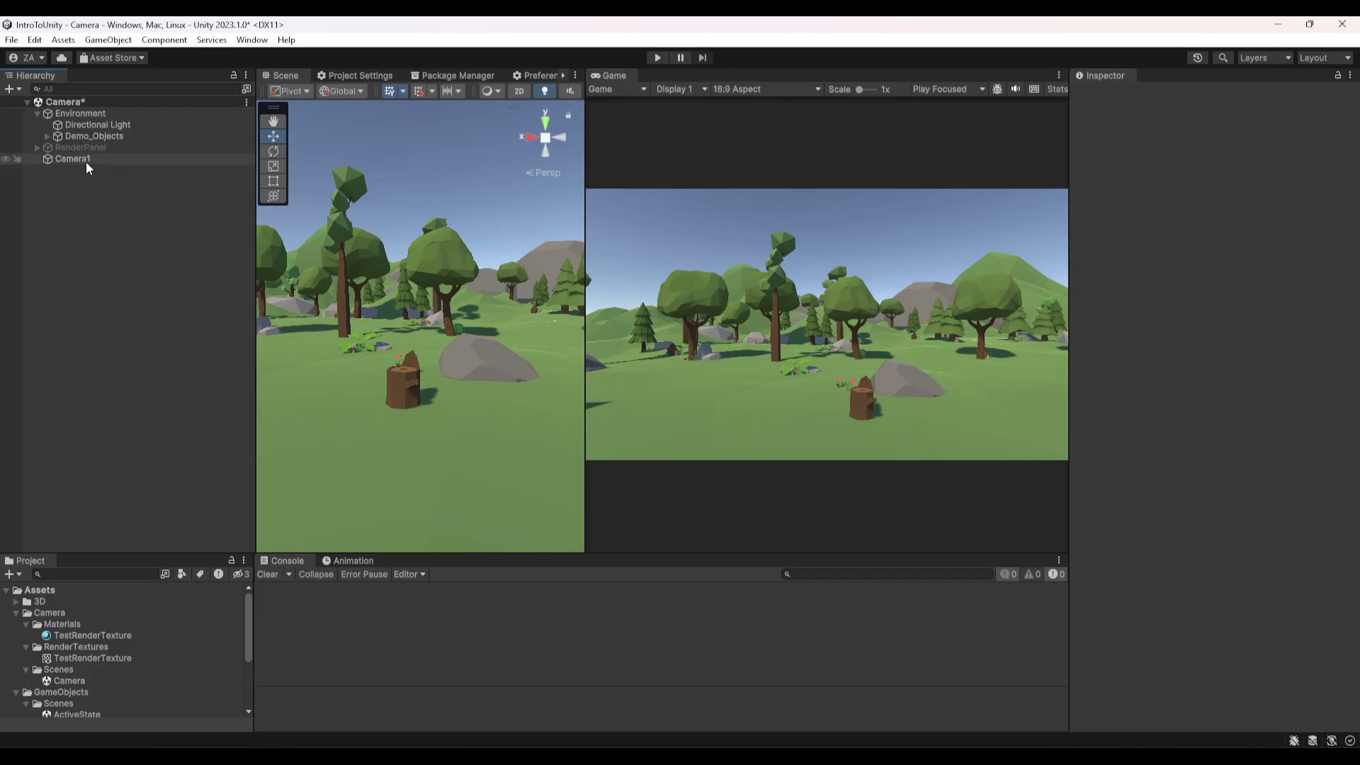
click(87, 160)
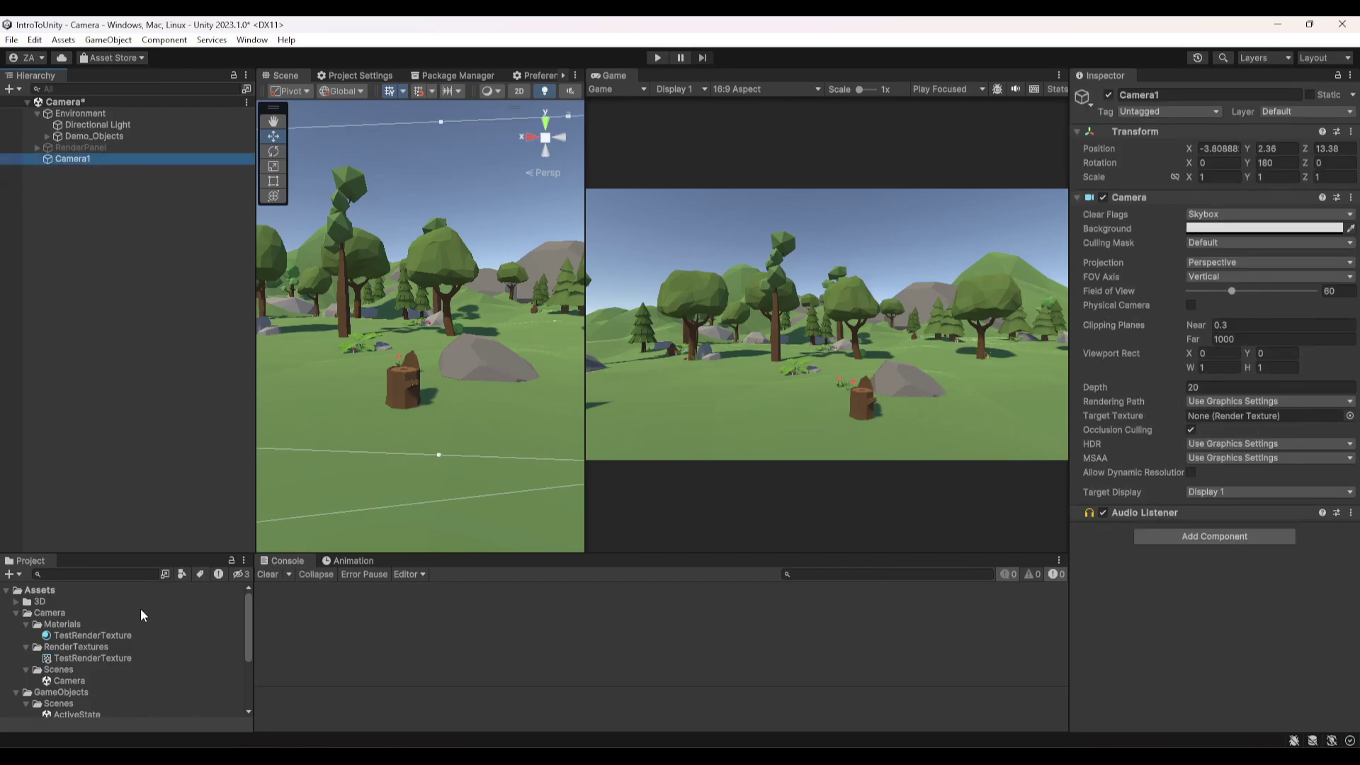
drag(98, 659, 1221, 415)
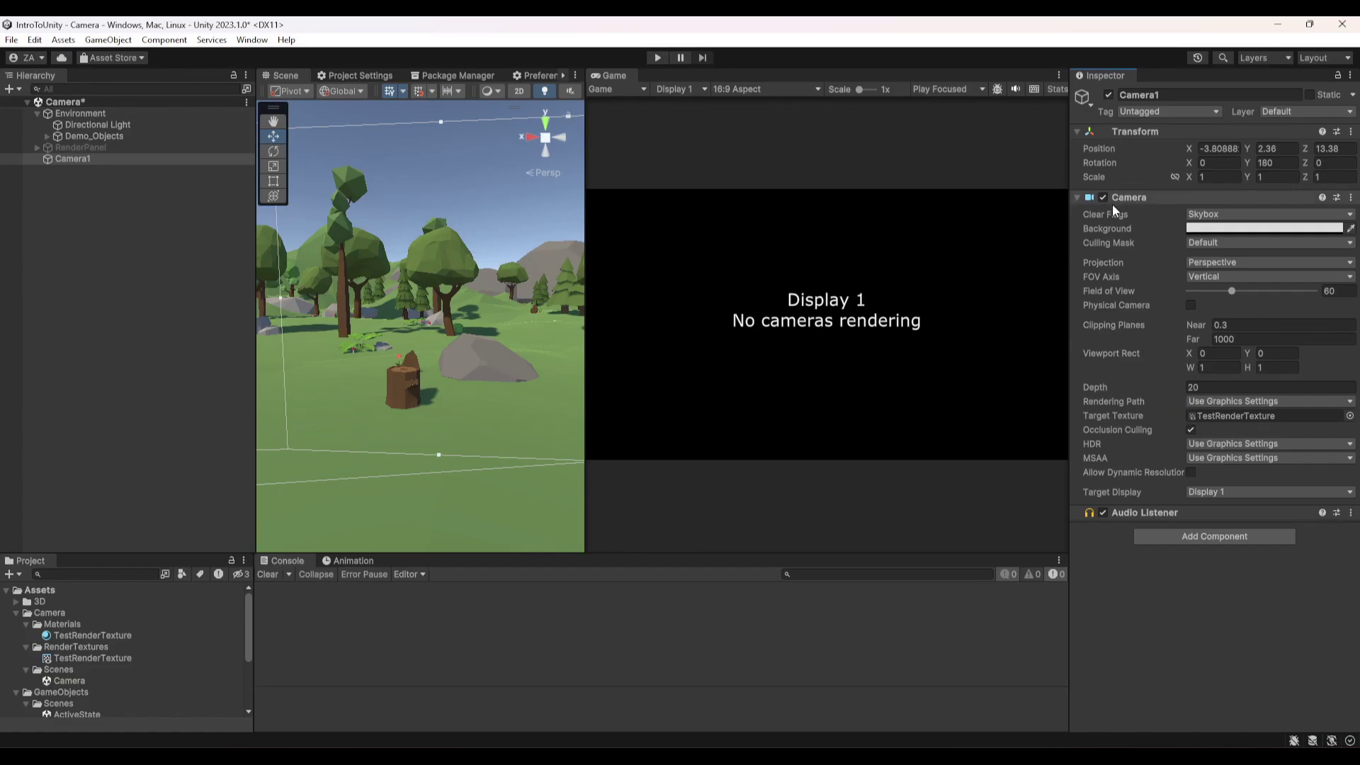
click(1221, 418)
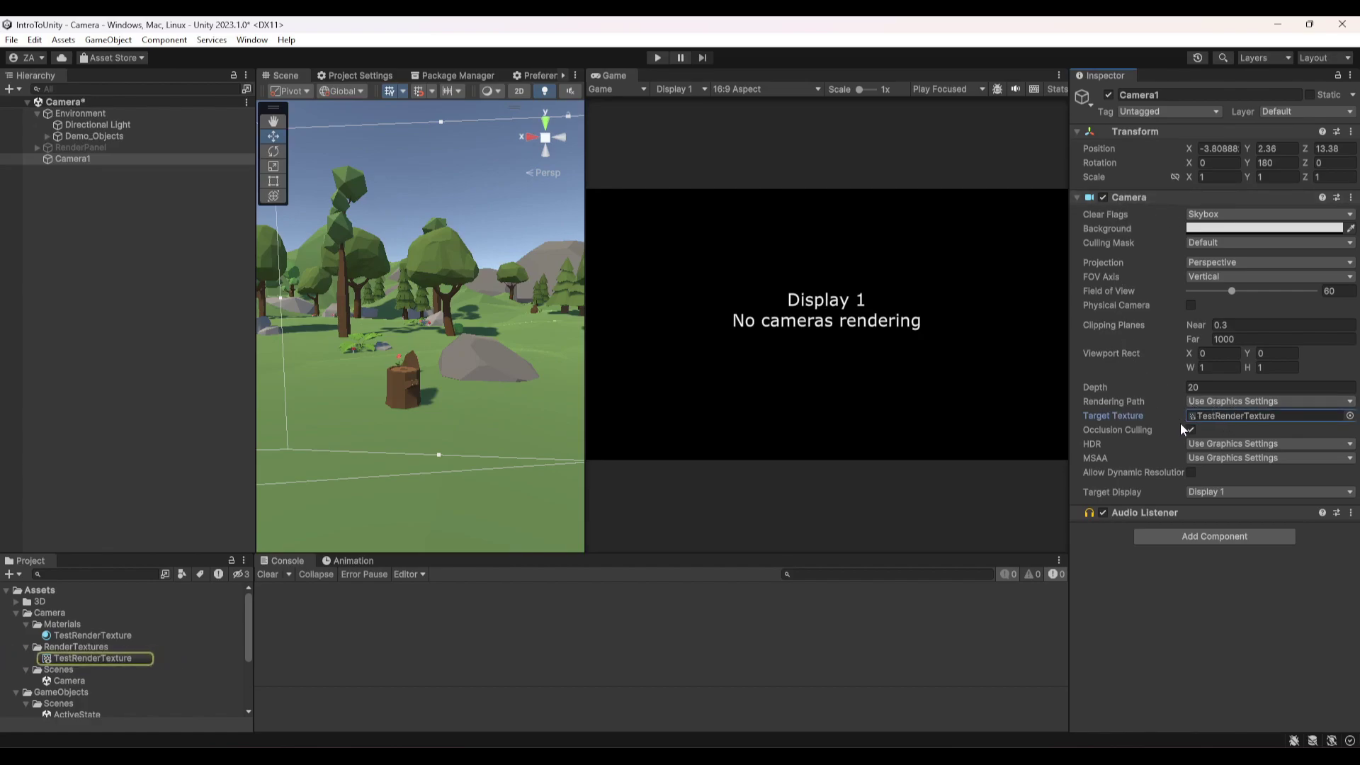
Step: Deactivate the Stump_01_LOD0 object and check the effect in TestRenderTexture's preview
click(108, 658)
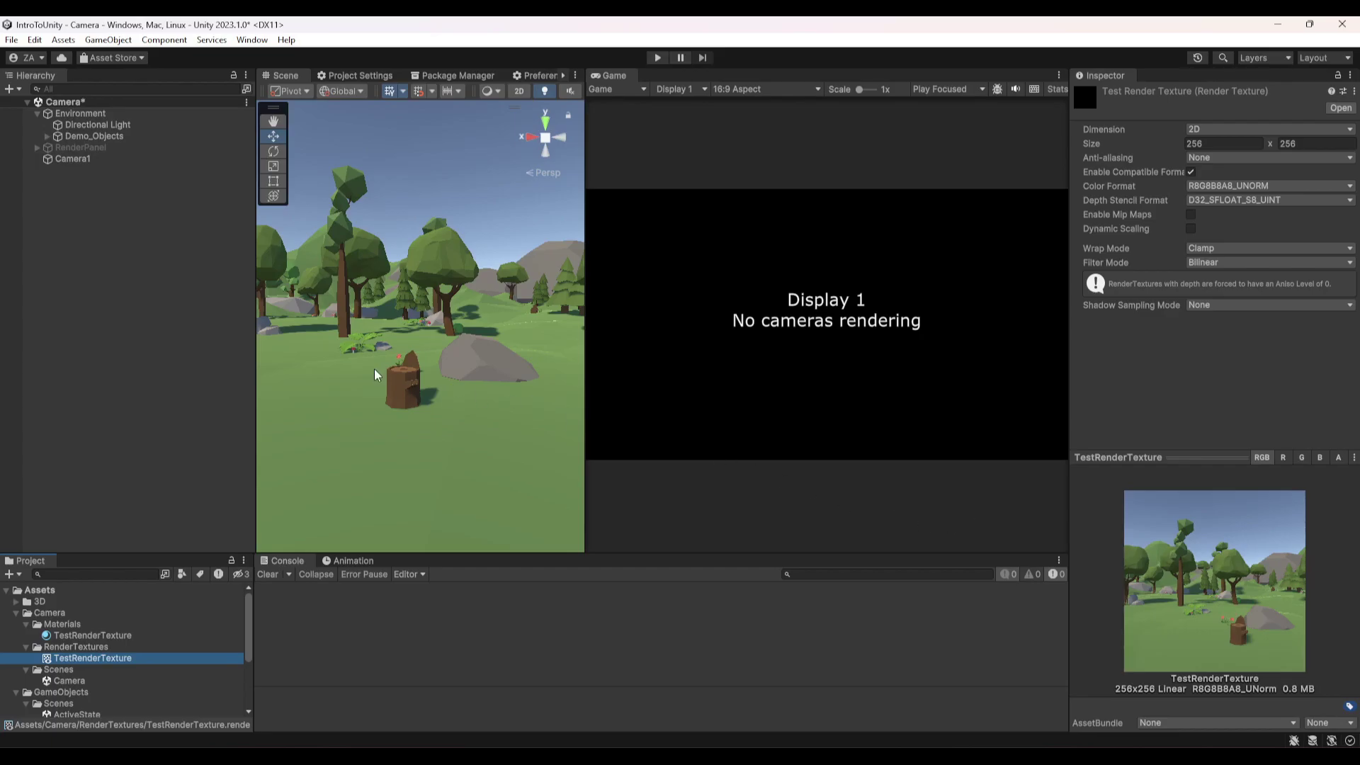
click(394, 383)
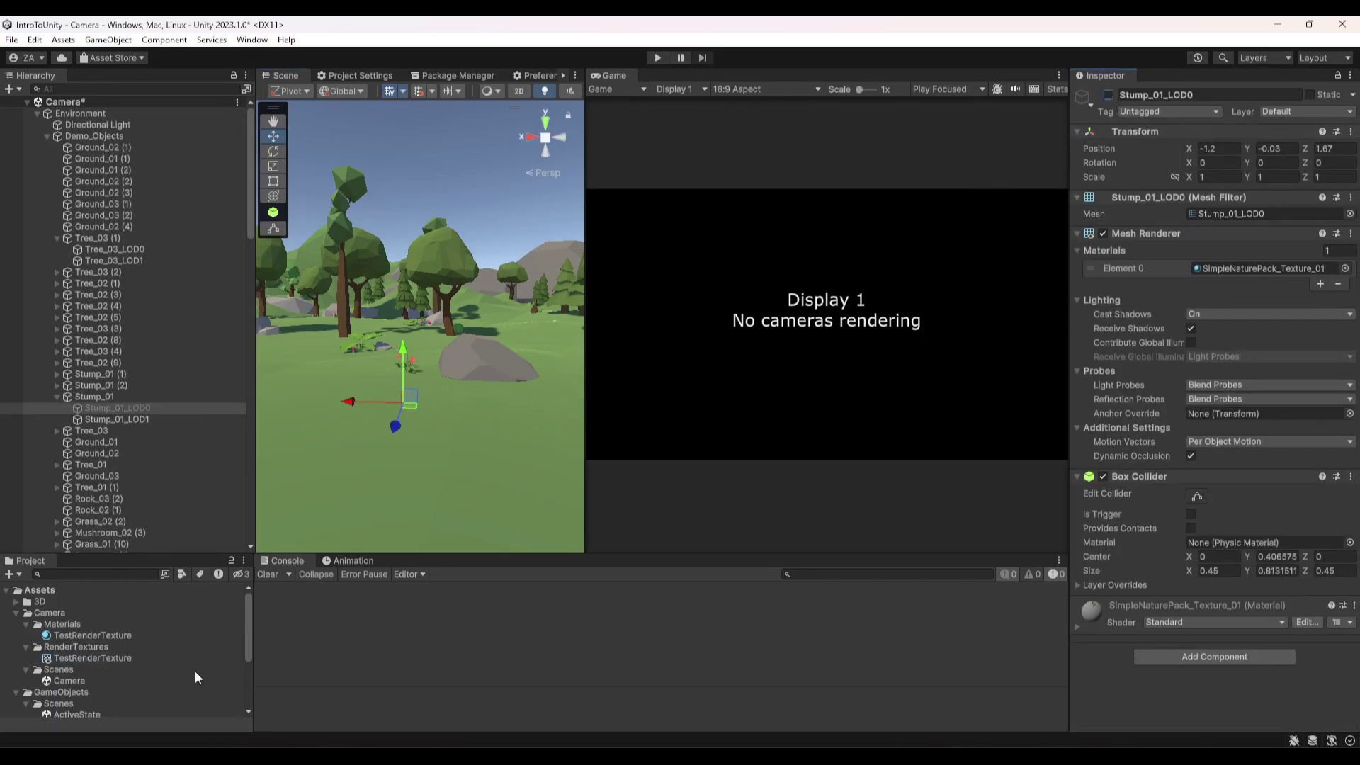
click(92, 657)
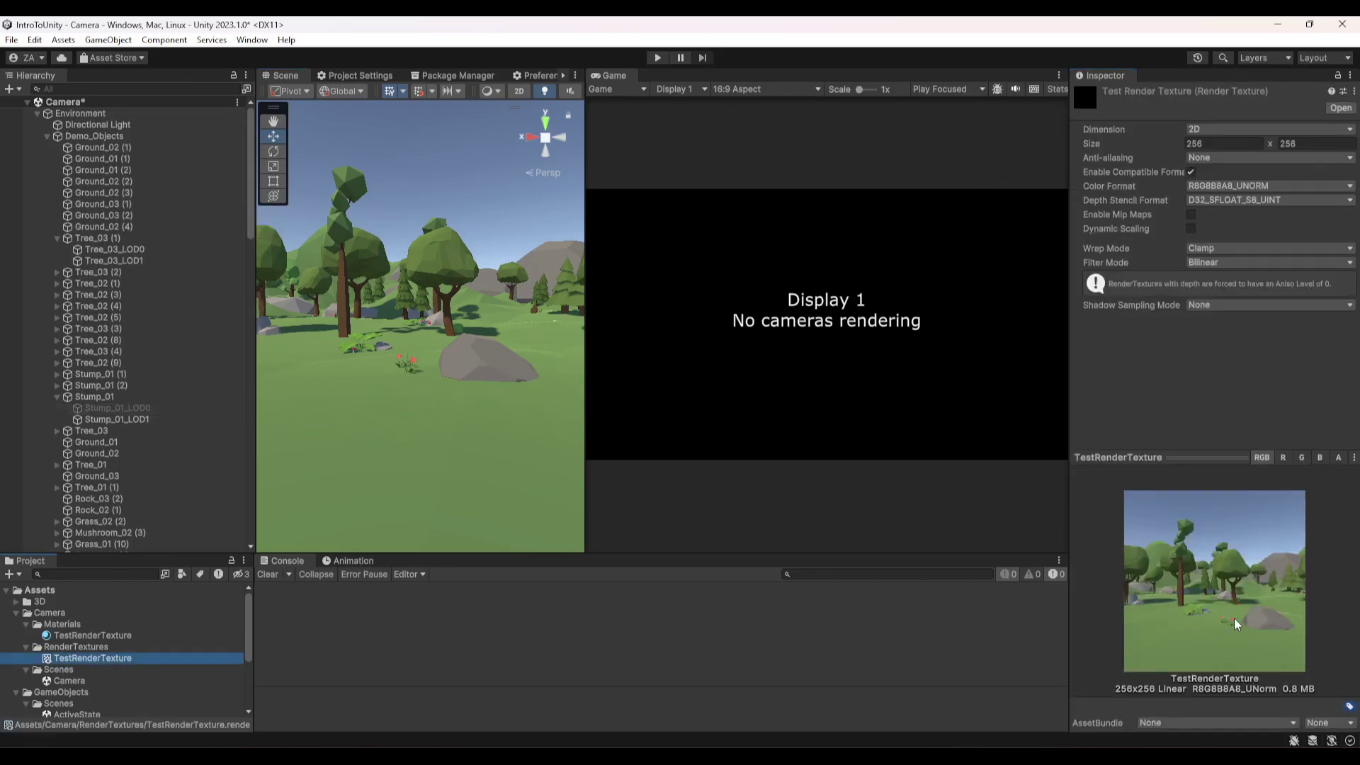
Step: Reactivate Stump_01_LOD0 and collapse its expanded parent objects back to Environment
click(129, 402)
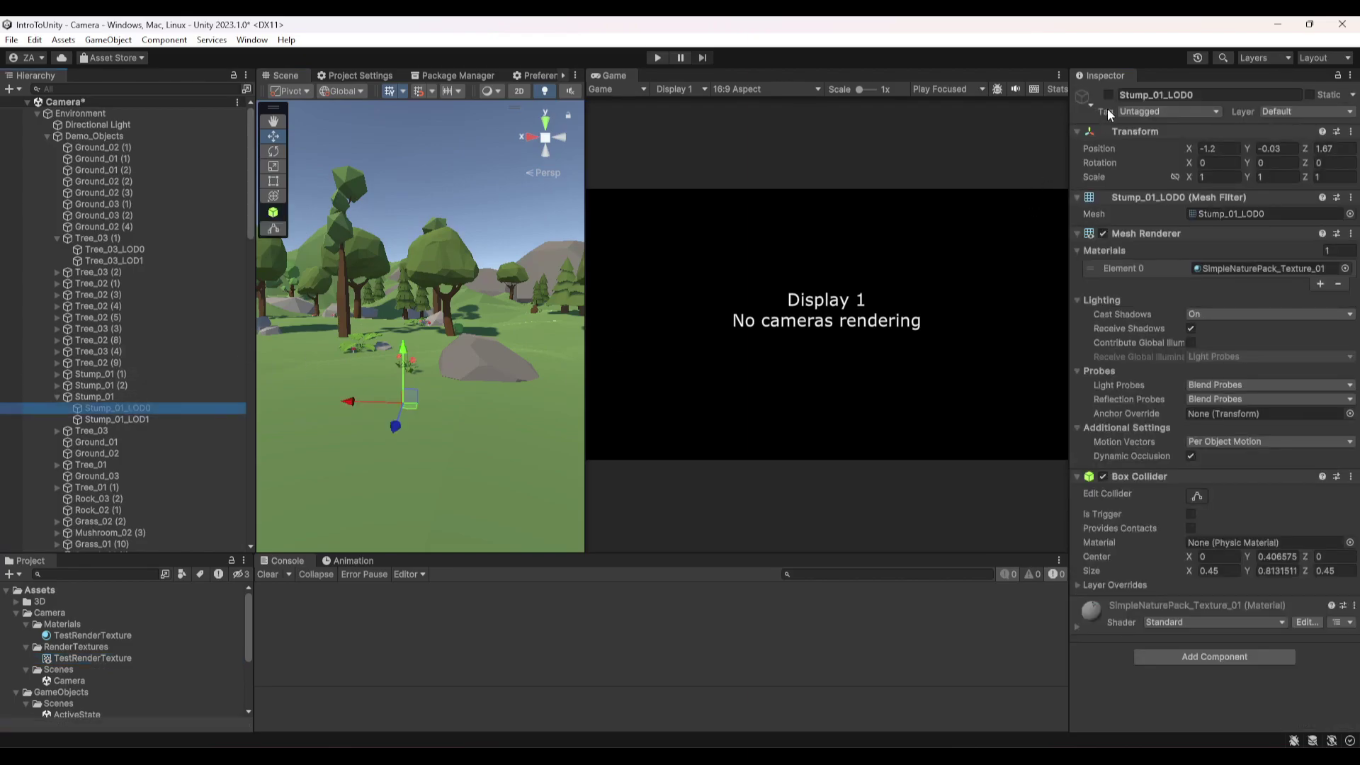
right_drag(452, 283, 509, 322)
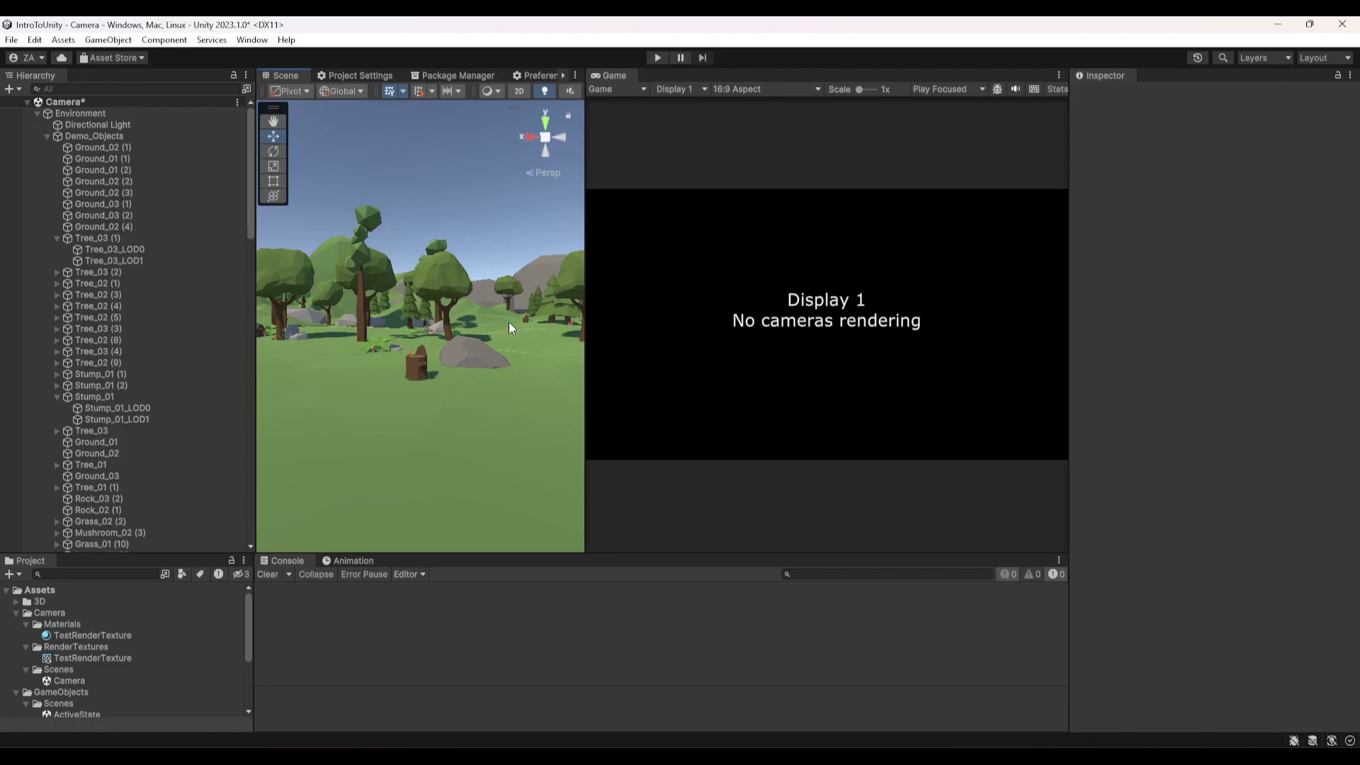
key(Left)
key(Left)
key(Left)
key(Left)
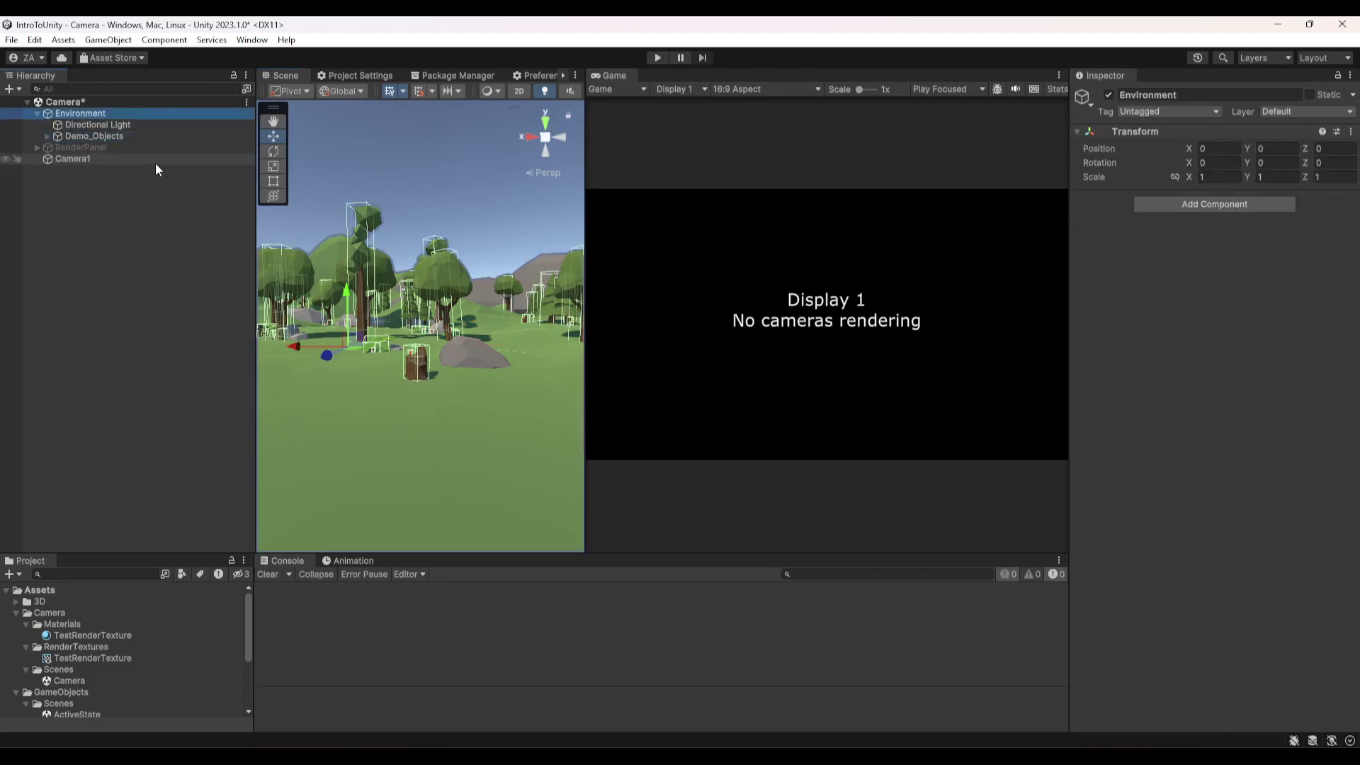
Step: Widen the Scene view, activate the RenderPanel object and frame it
click(134, 128)
drag(585, 283, 894, 283)
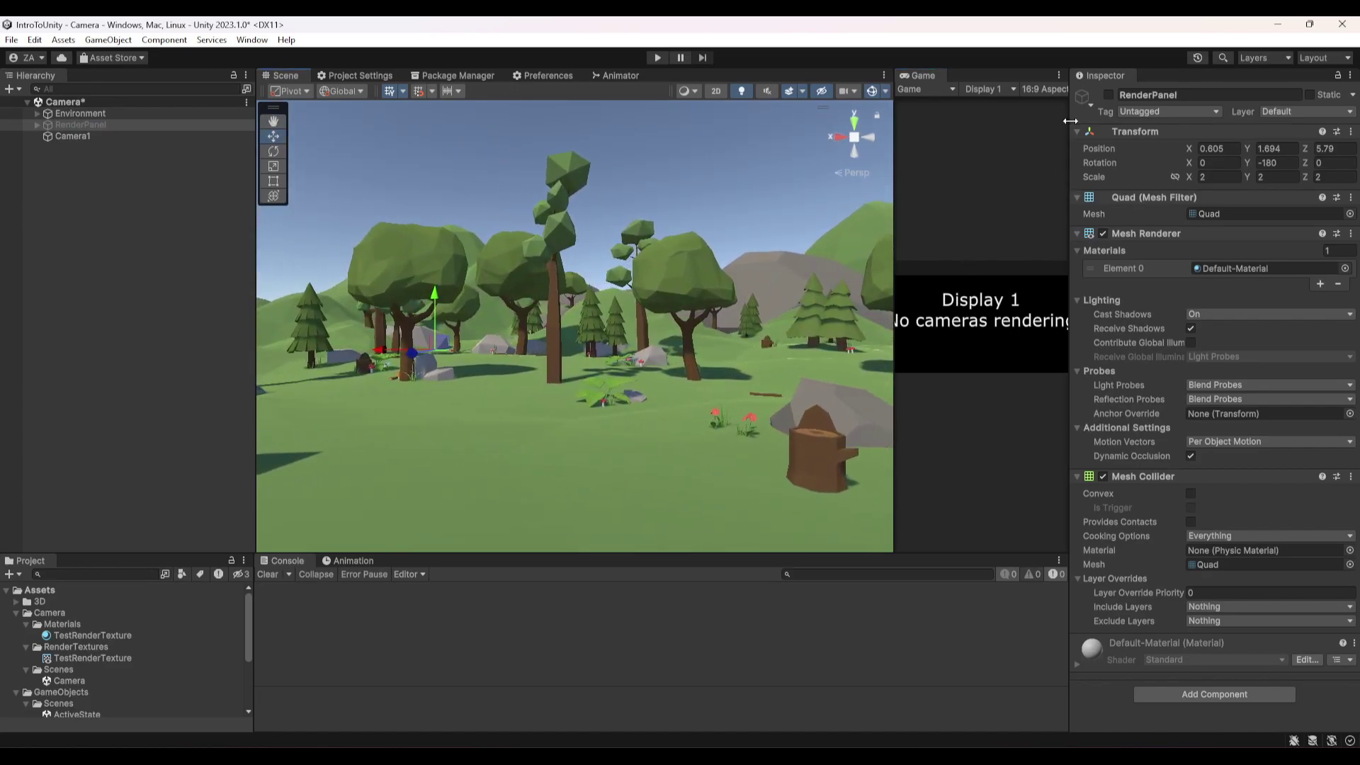
click(1108, 94)
key(f)
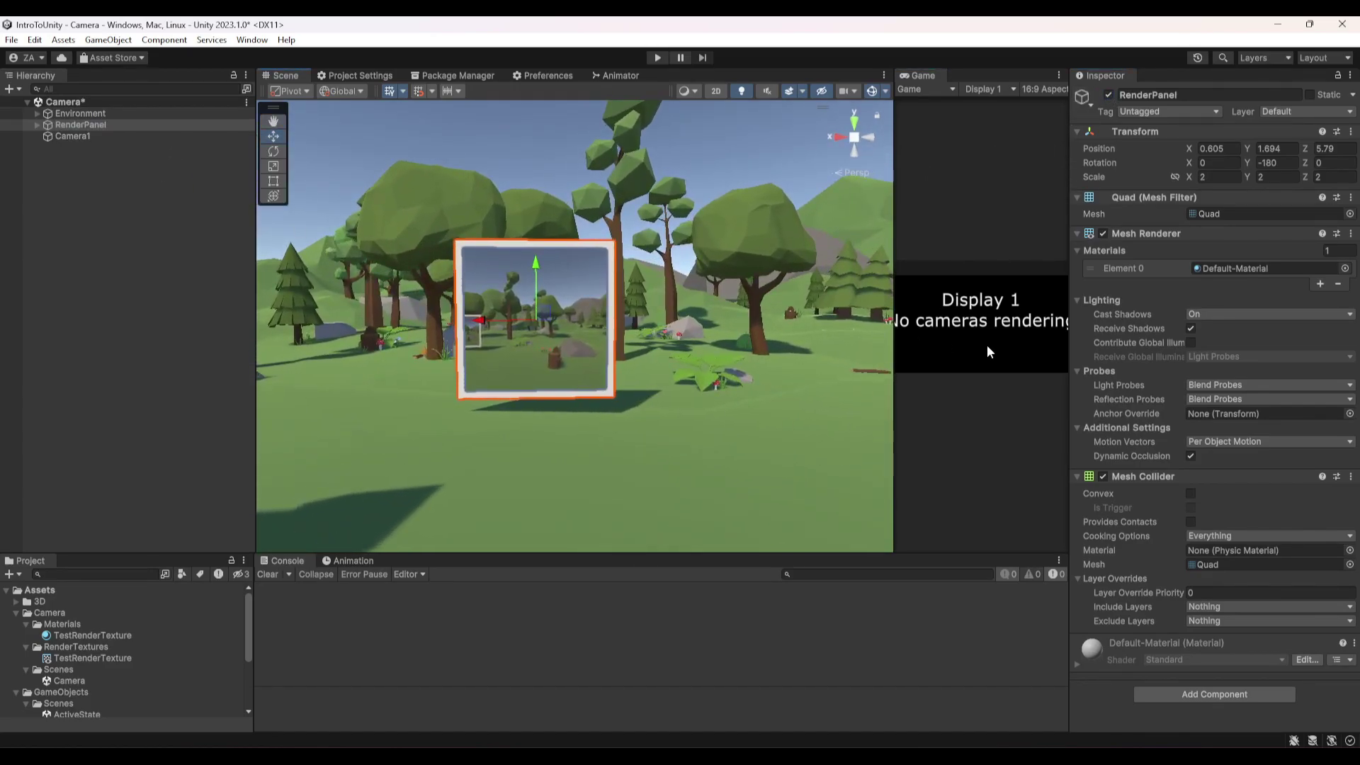
Step: Frame RenderPanel's child RenderTextureViewer and inspect the Albedo map of the TestRenderTexture material
click(37, 125)
click(100, 136)
key(f)
click(97, 138)
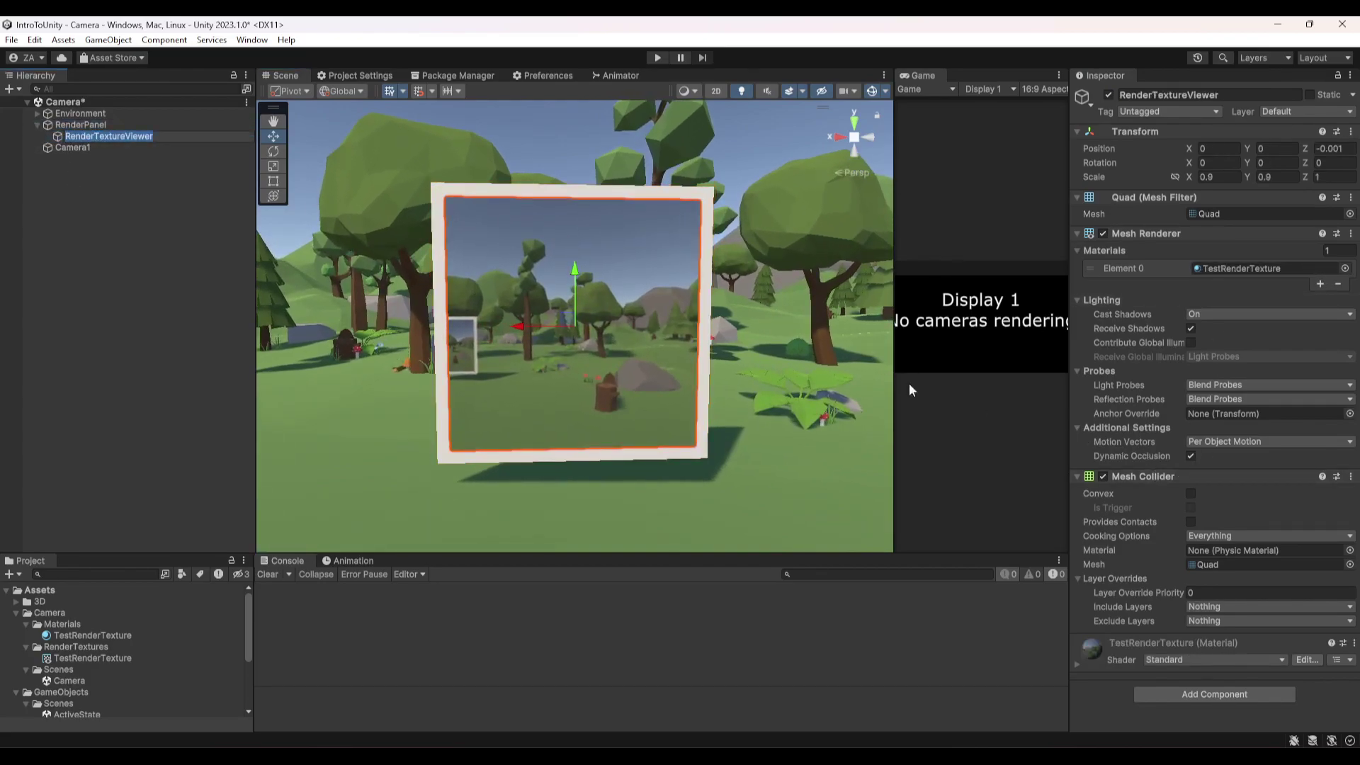
click(98, 636)
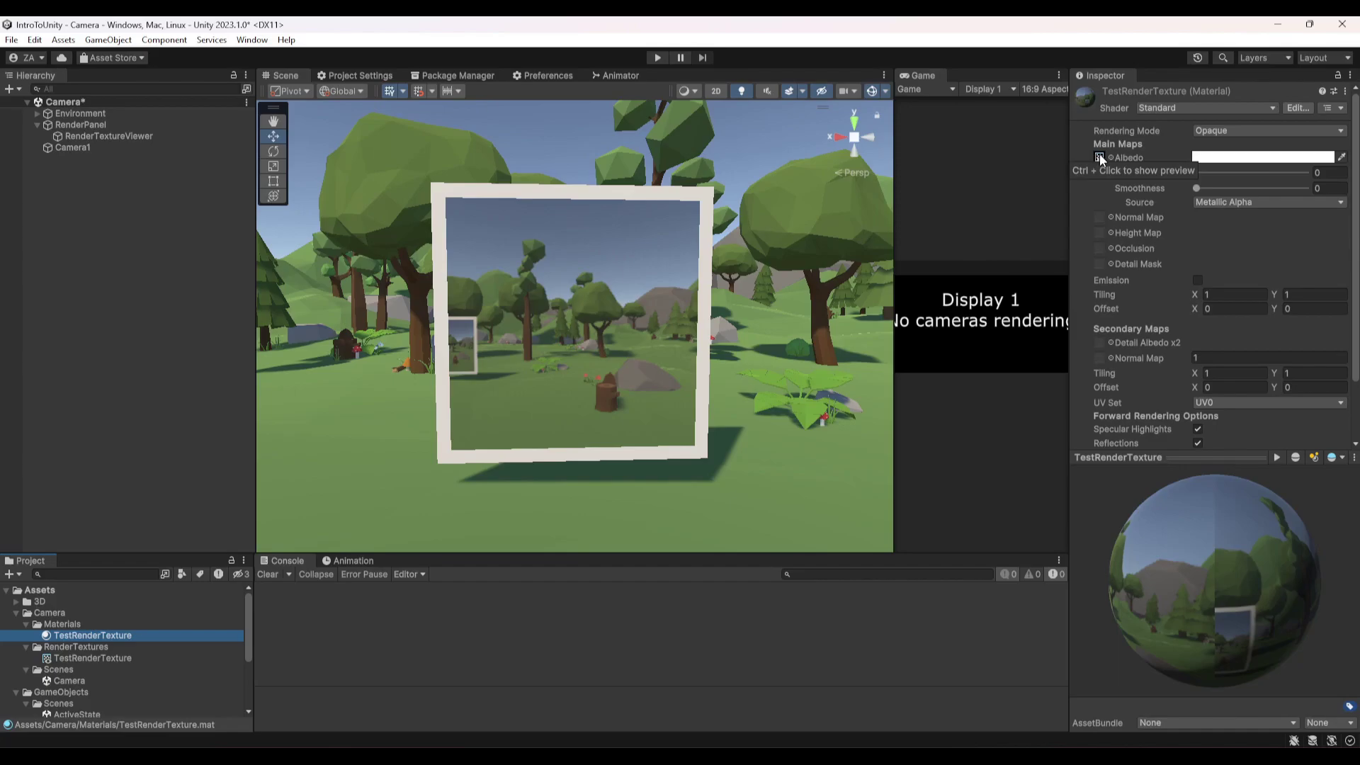
Step: Assign the TestRenderTexture render texture to the material's Albedo map and examine RenderTextureViewer in Play mode
drag(145, 662, 1100, 158)
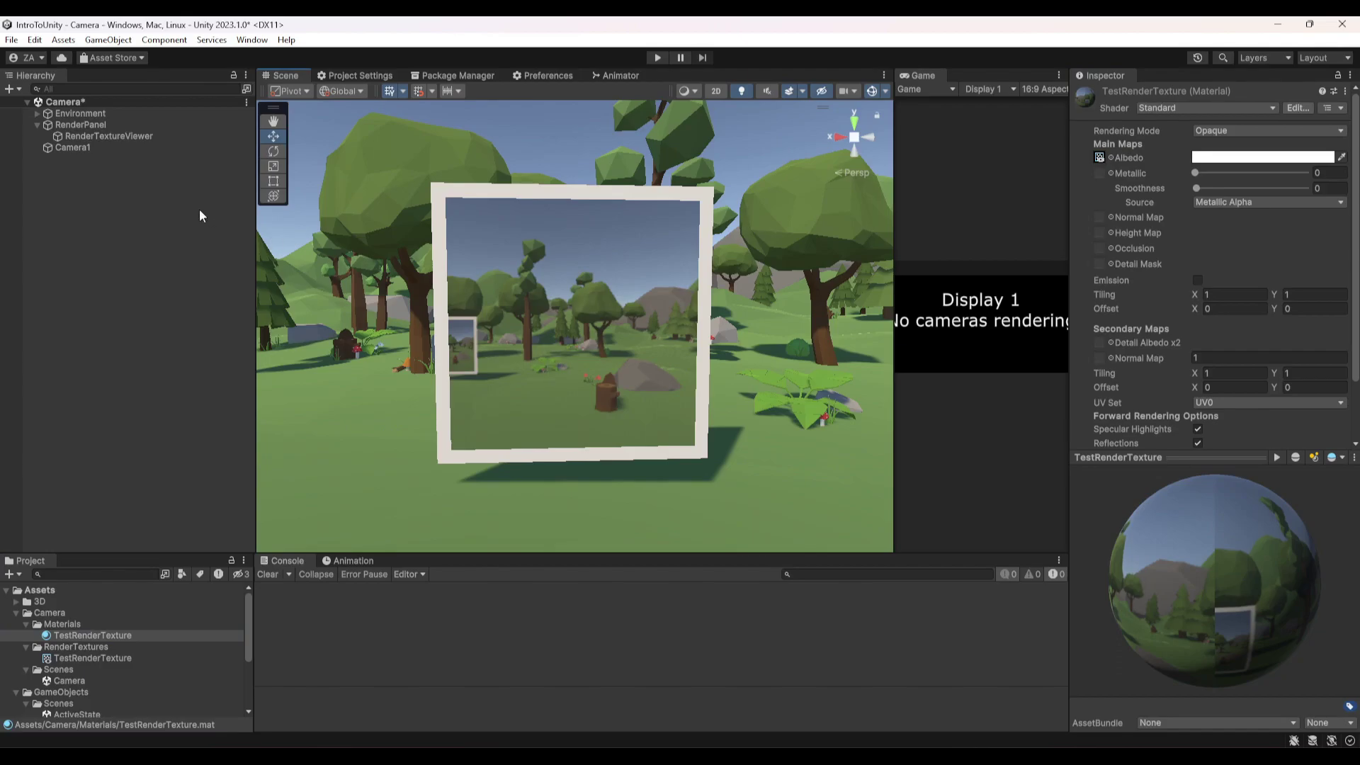
click(108, 136)
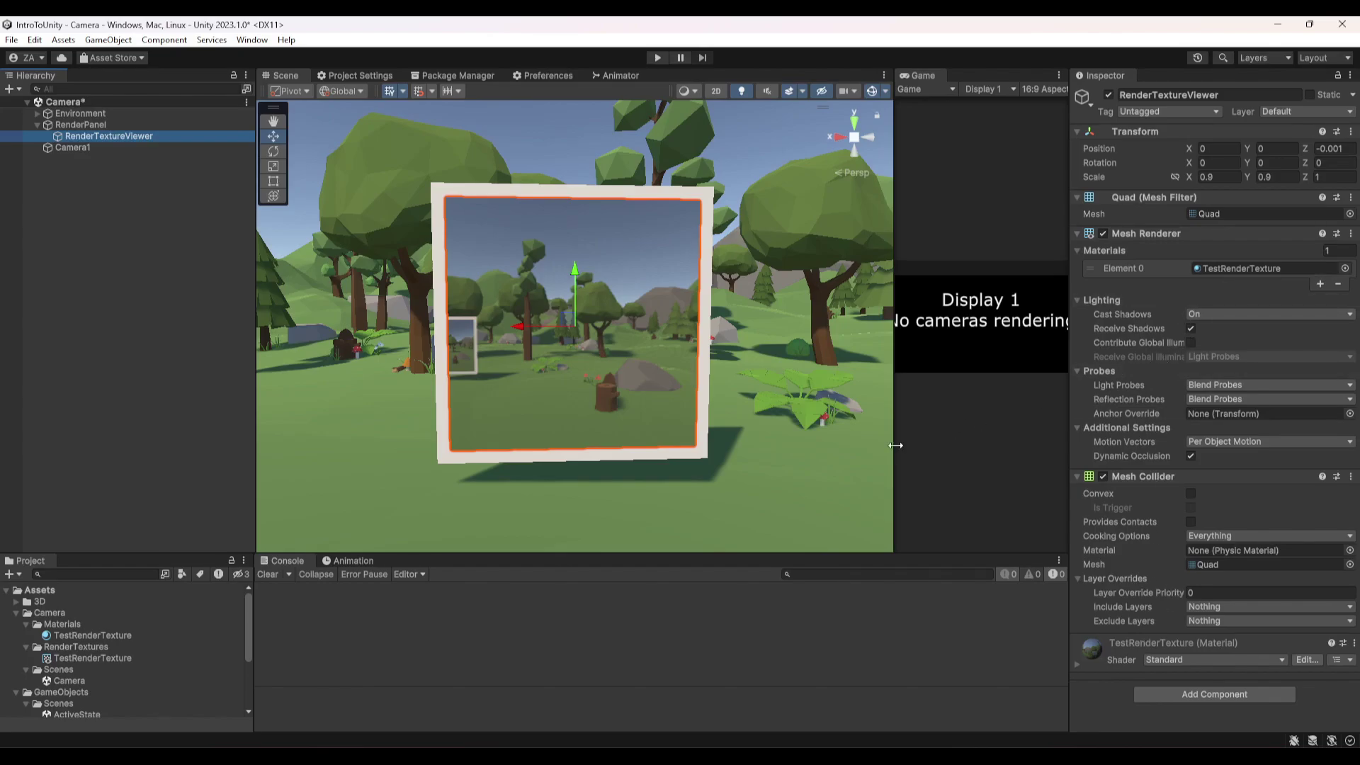
right_drag(643, 427, 757, 439)
click(656, 57)
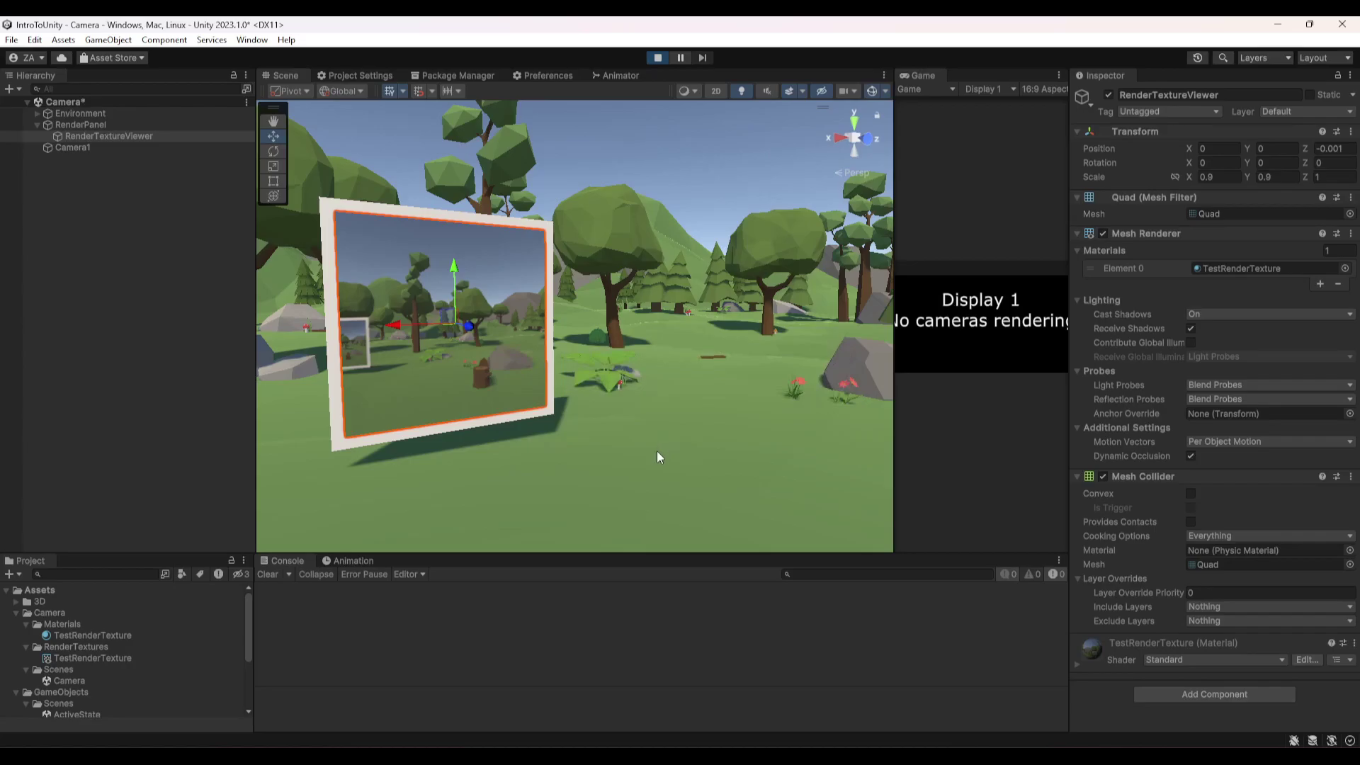
right_drag(589, 422, 615, 358)
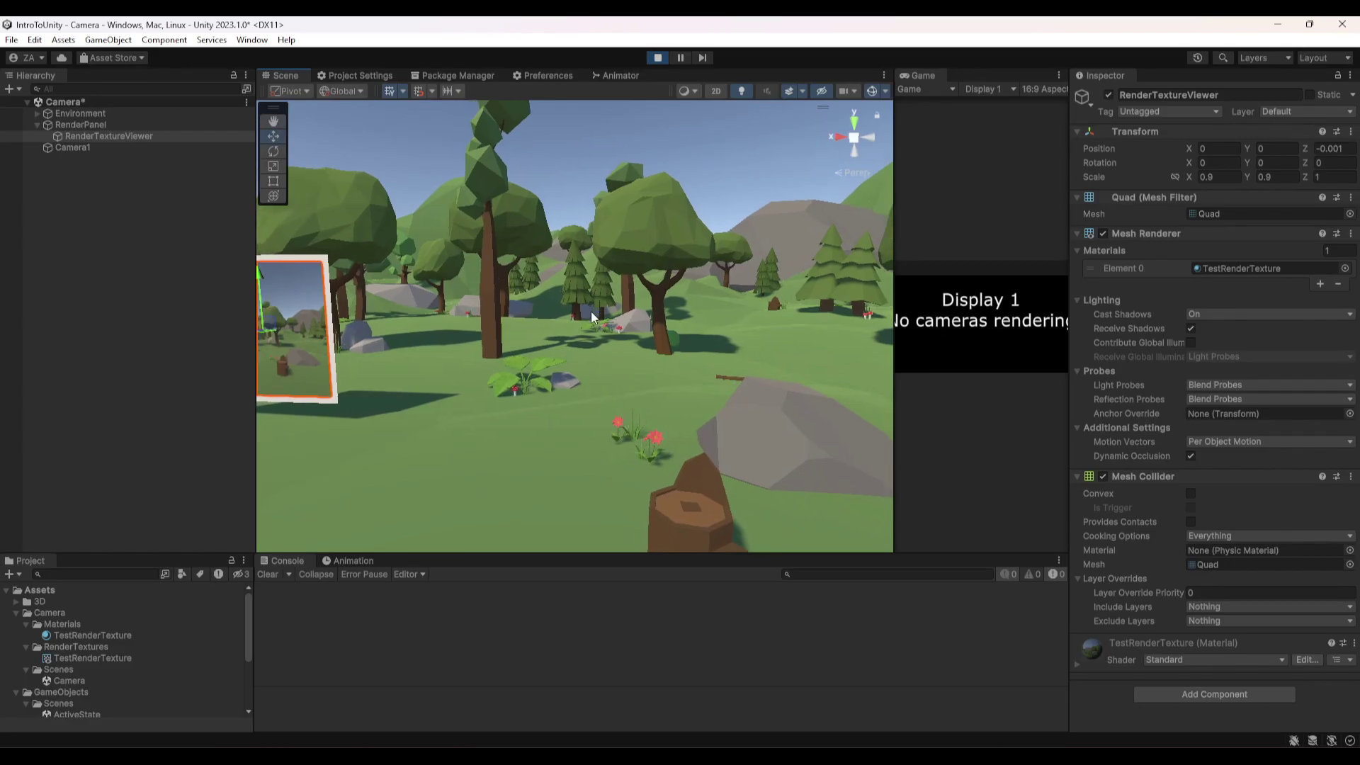
key(f)
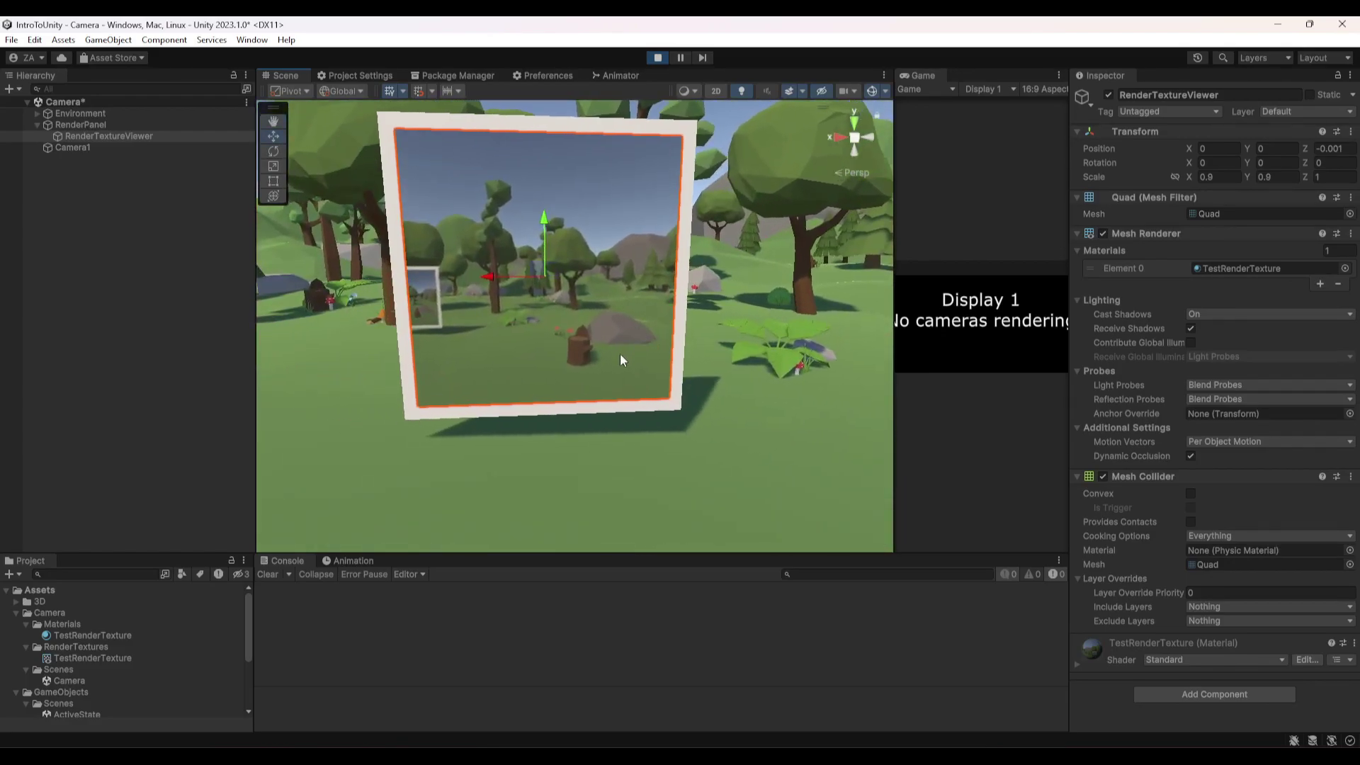
right_drag(531, 353, 751, 365)
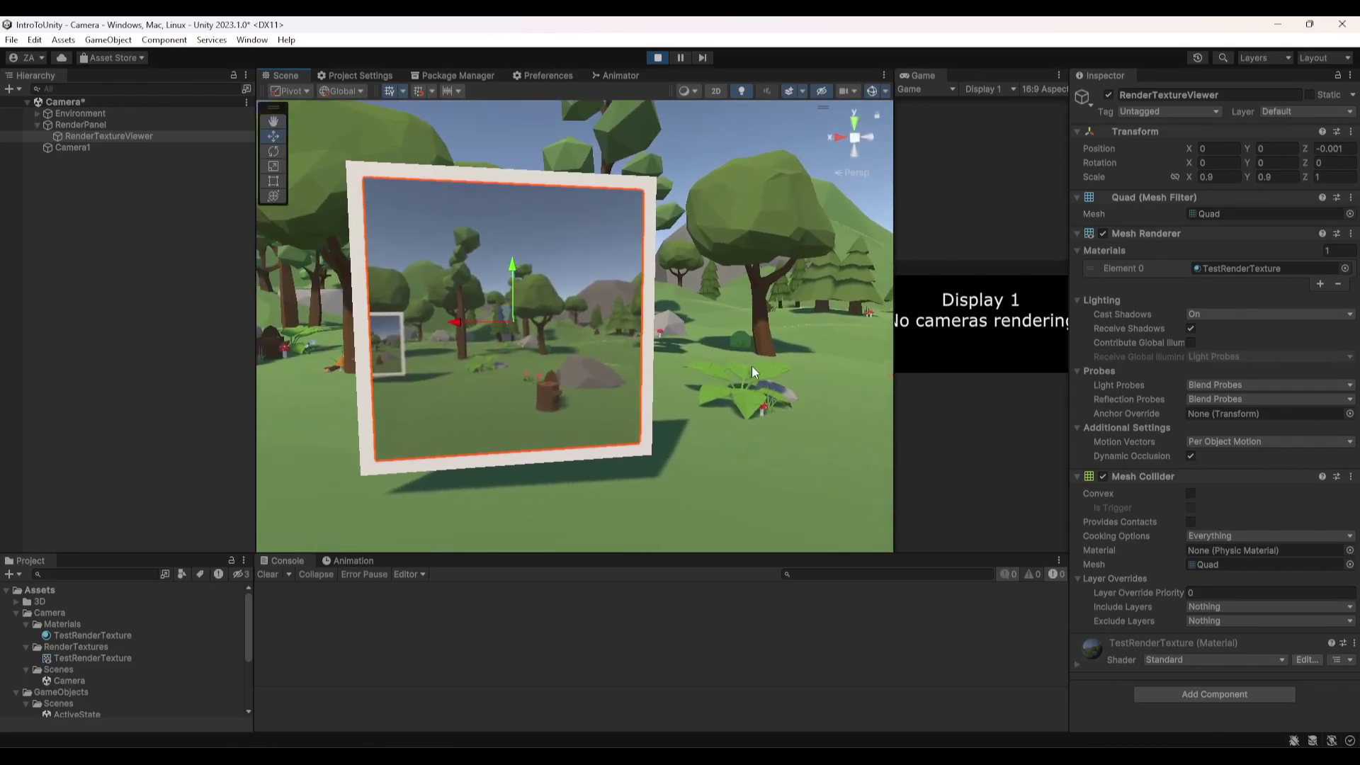
Step: Deactivate and reactivate Tree_03_LOD0 beside the render panel, and select Bush_03_LOD0
click(756, 231)
drag(728, 357, 788, 378)
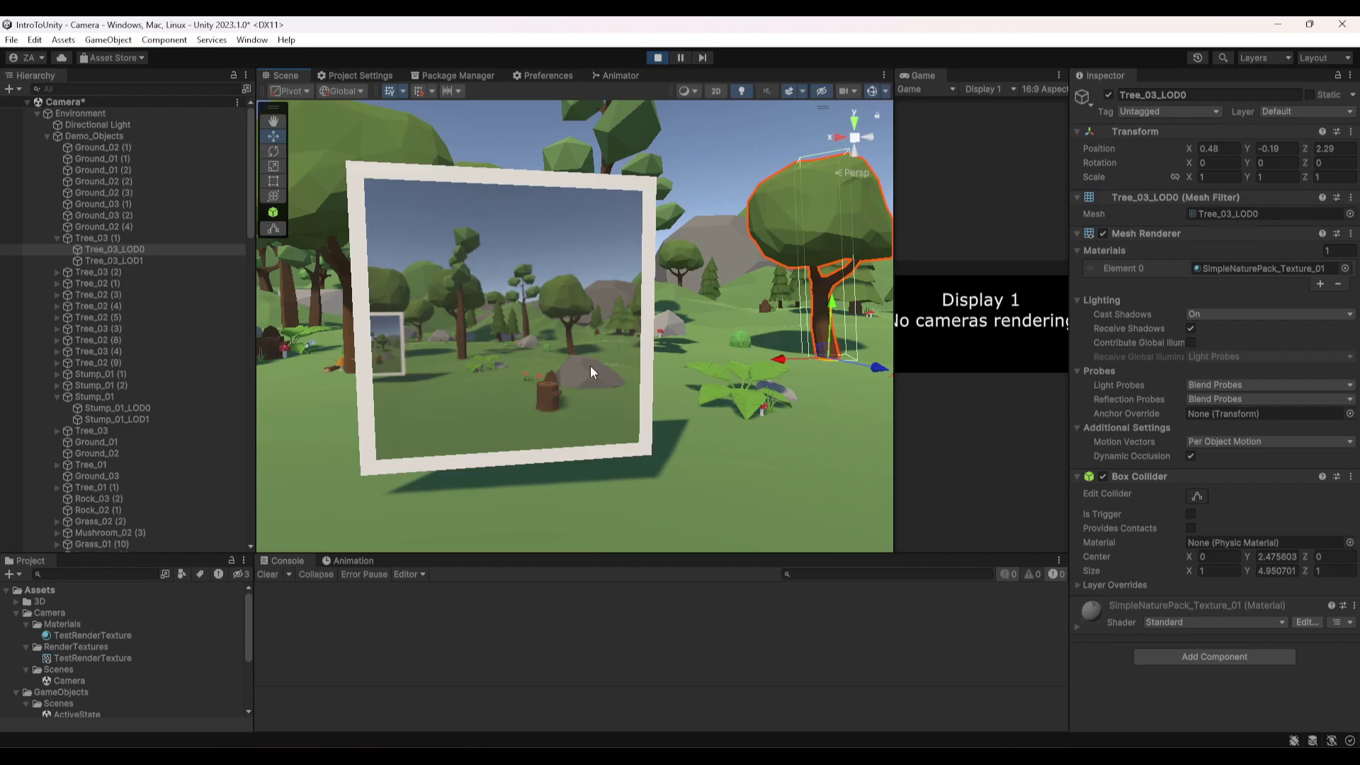
click(1109, 95)
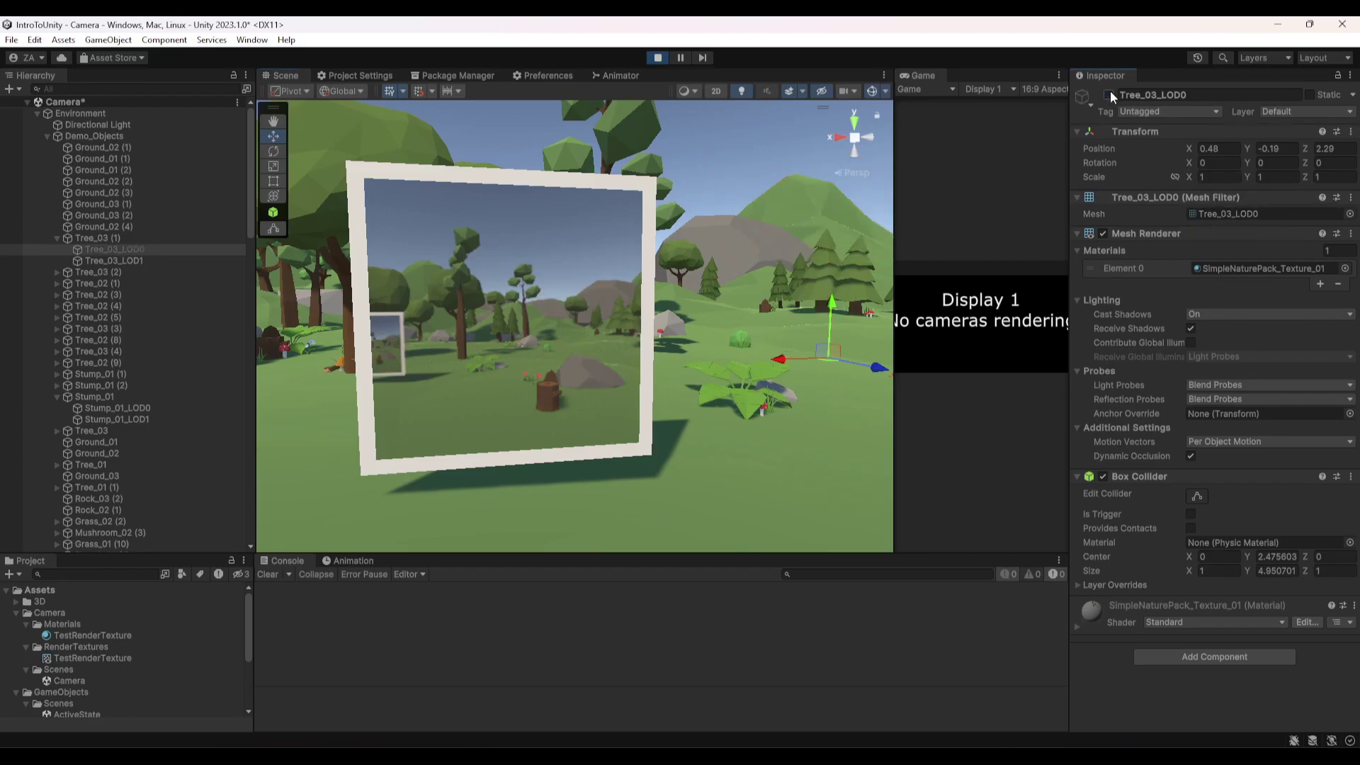
click(1109, 95)
click(748, 407)
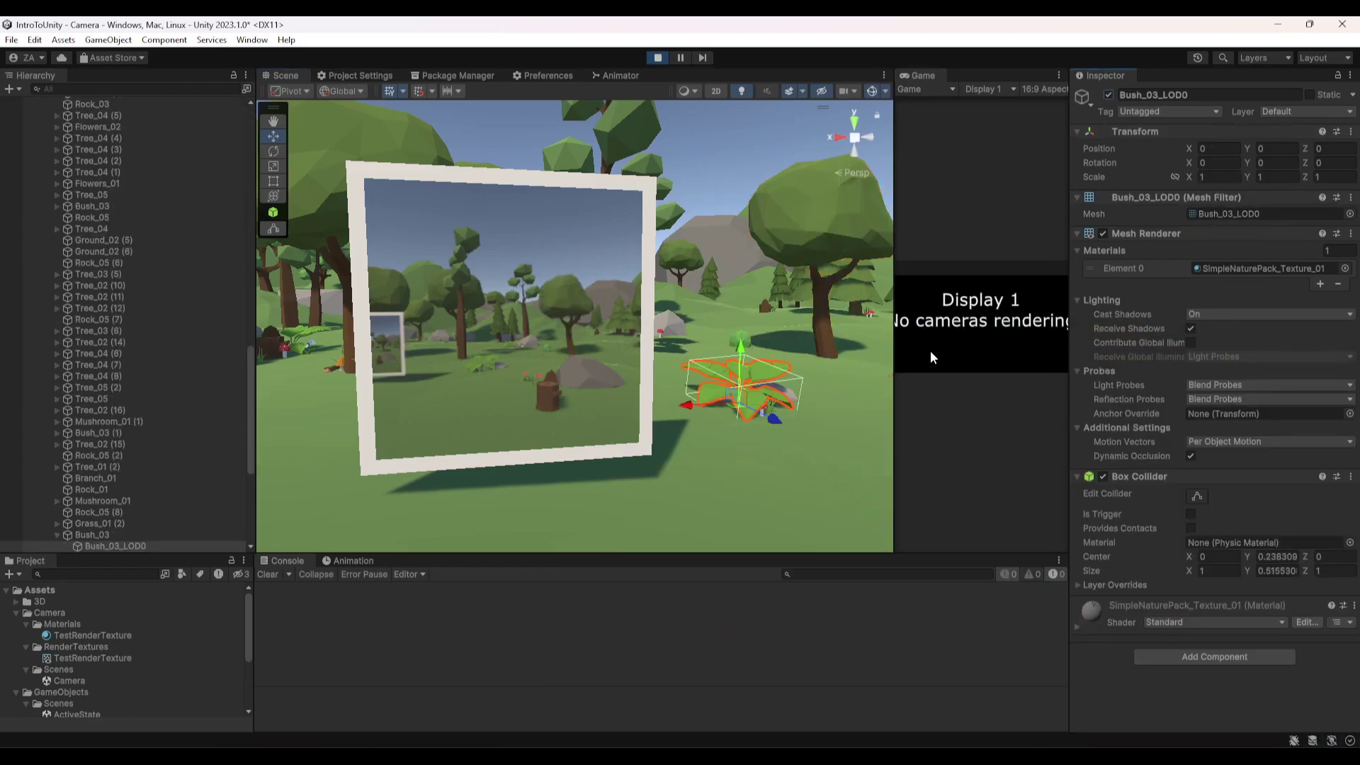
Step: Widen the Game view and set Camera1's Target Display to Display 2
drag(896, 381, 765, 381)
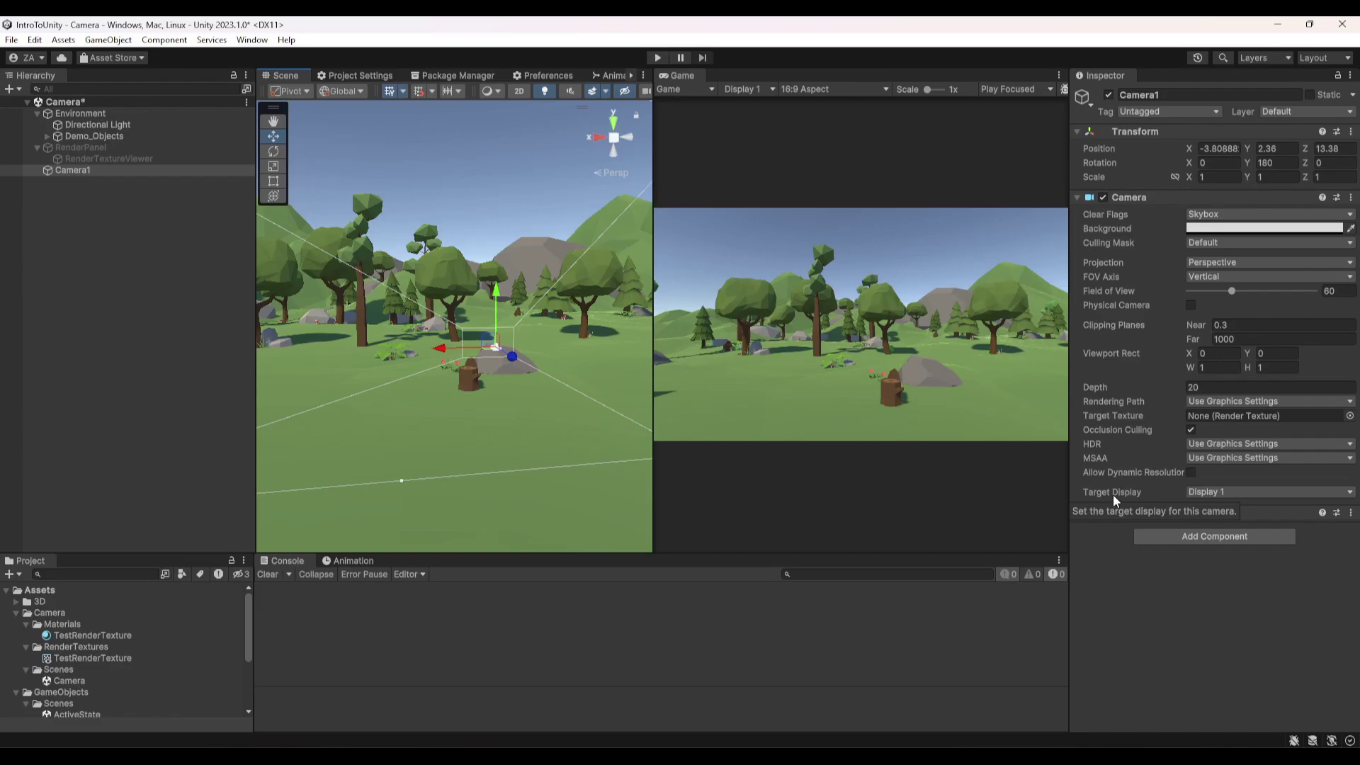
click(1218, 492)
click(1204, 509)
click(1199, 494)
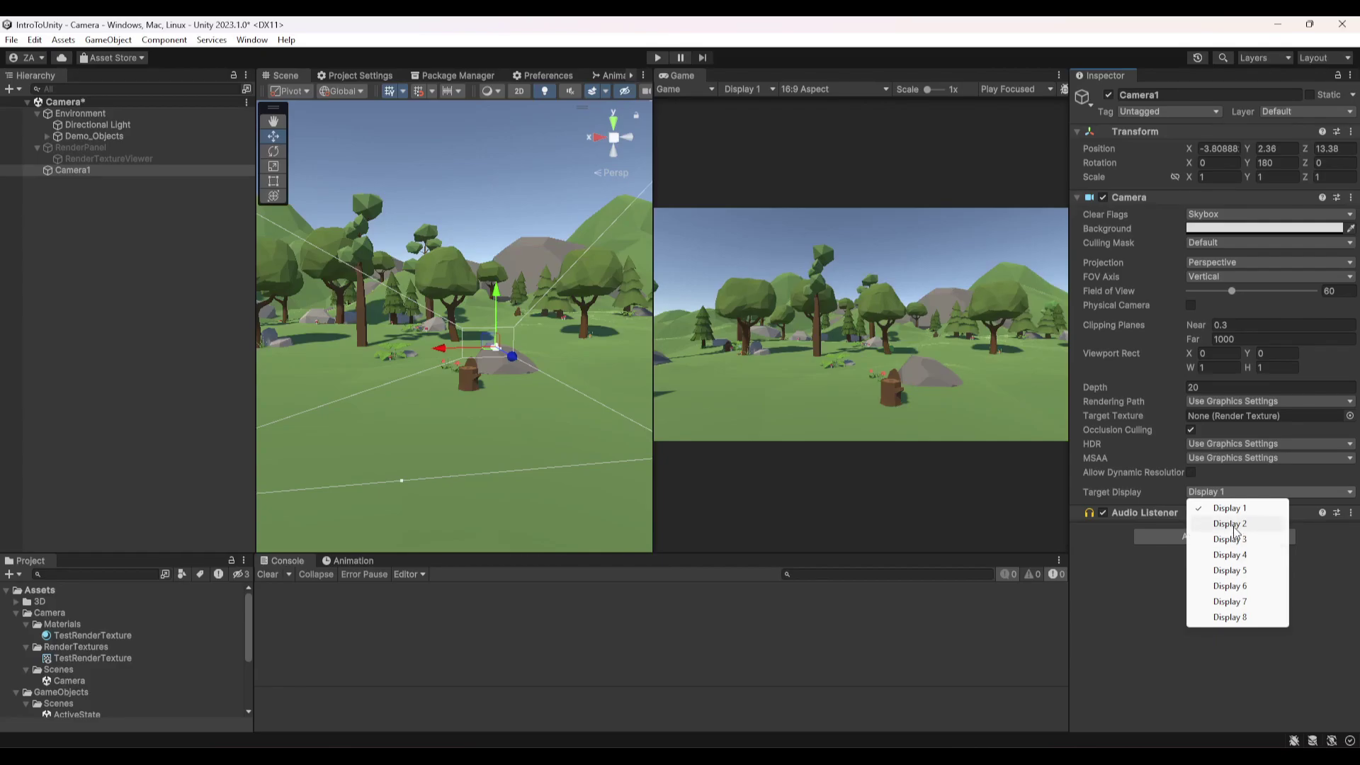
click(1145, 592)
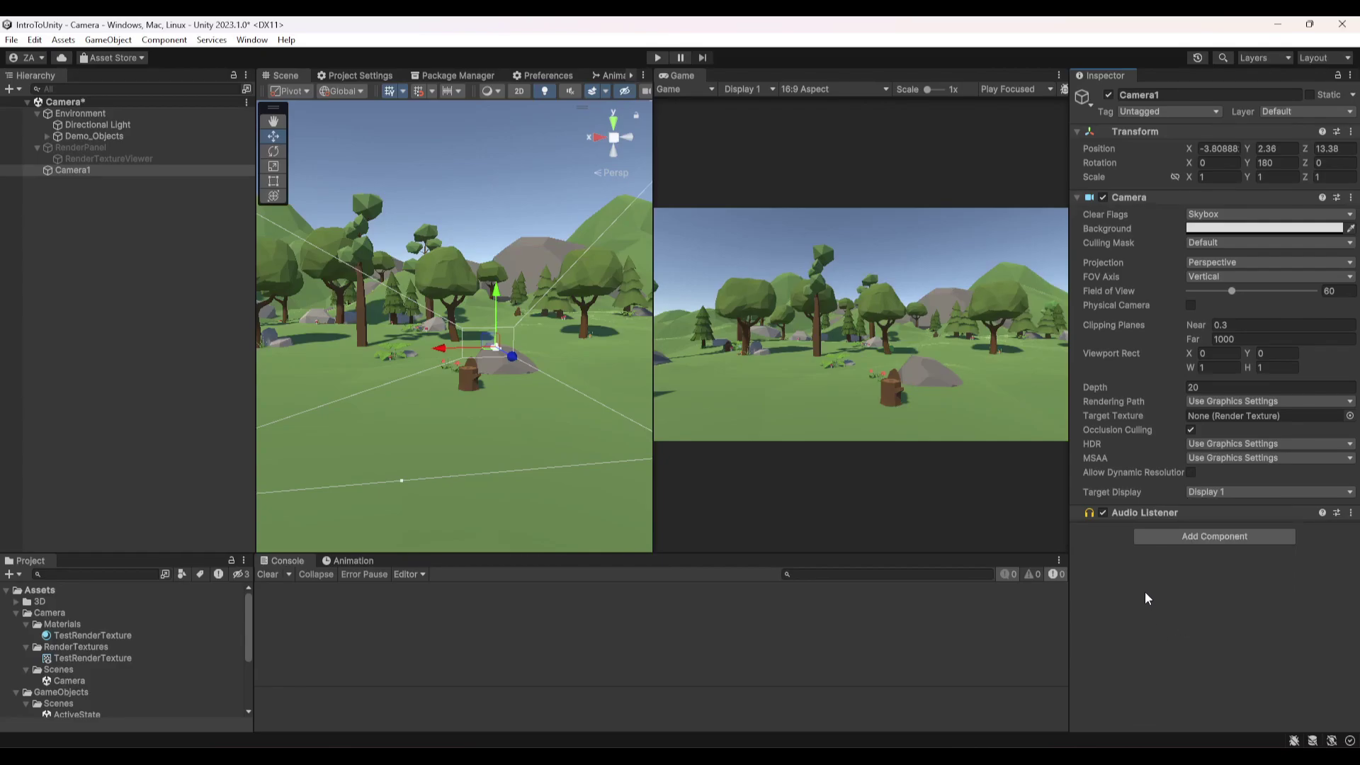
click(1213, 494)
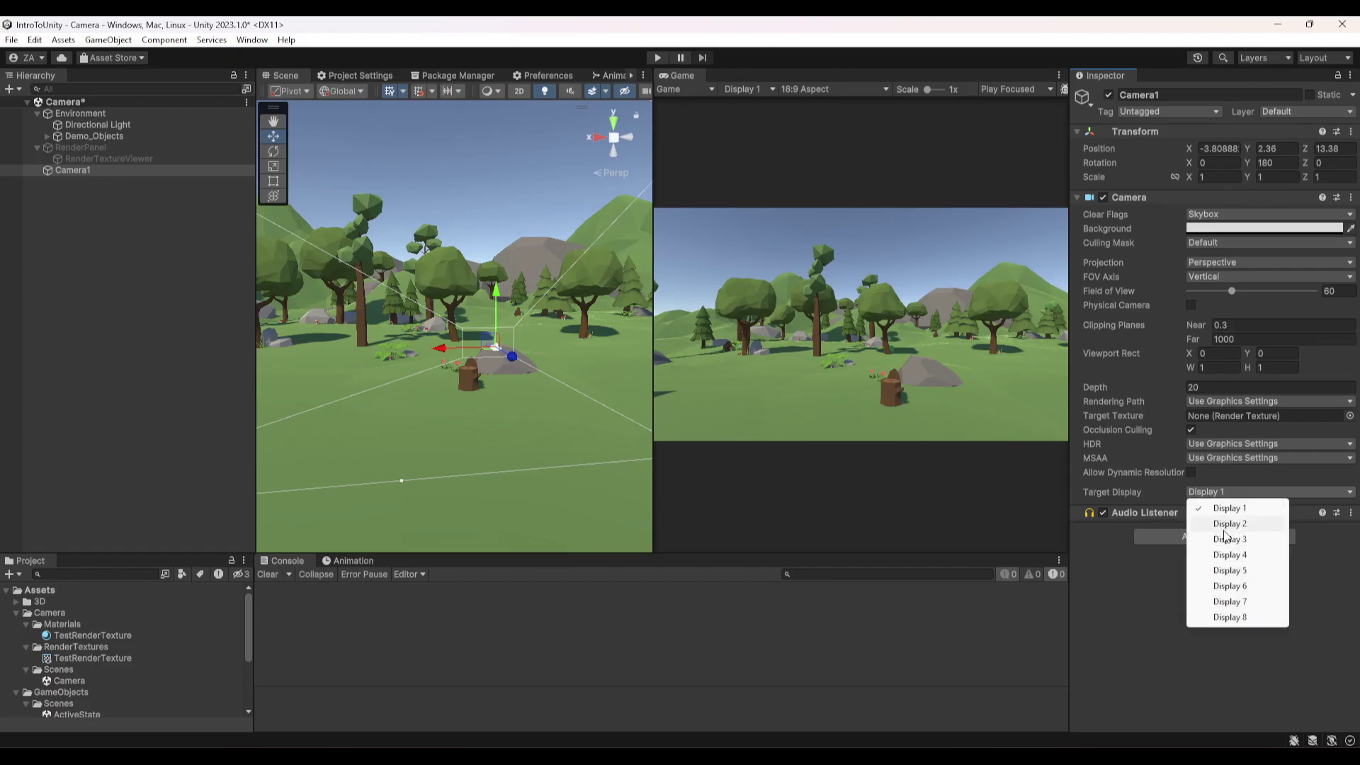
click(1227, 525)
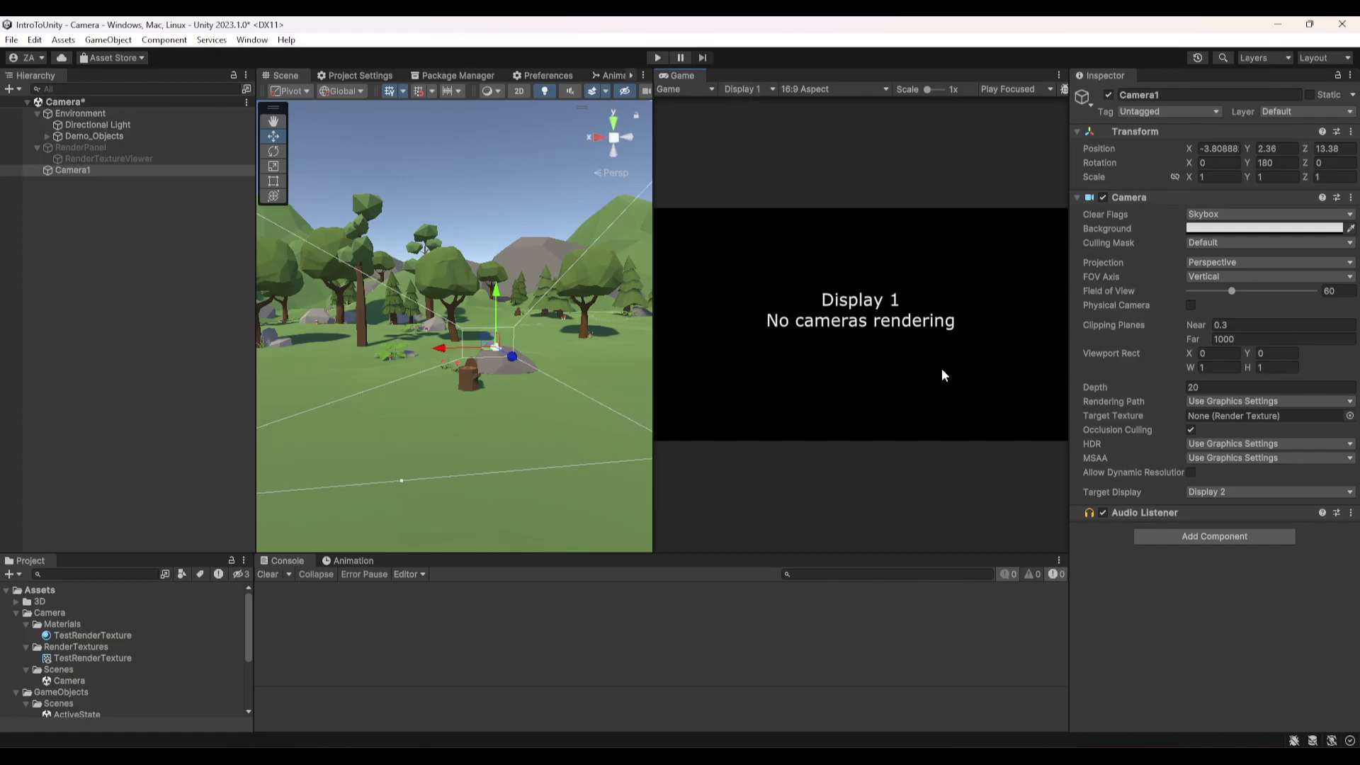
Step: Switch the Game view to Display 2 to check Camera1's output, and return it to Display 1
click(769, 89)
click(774, 122)
click(754, 88)
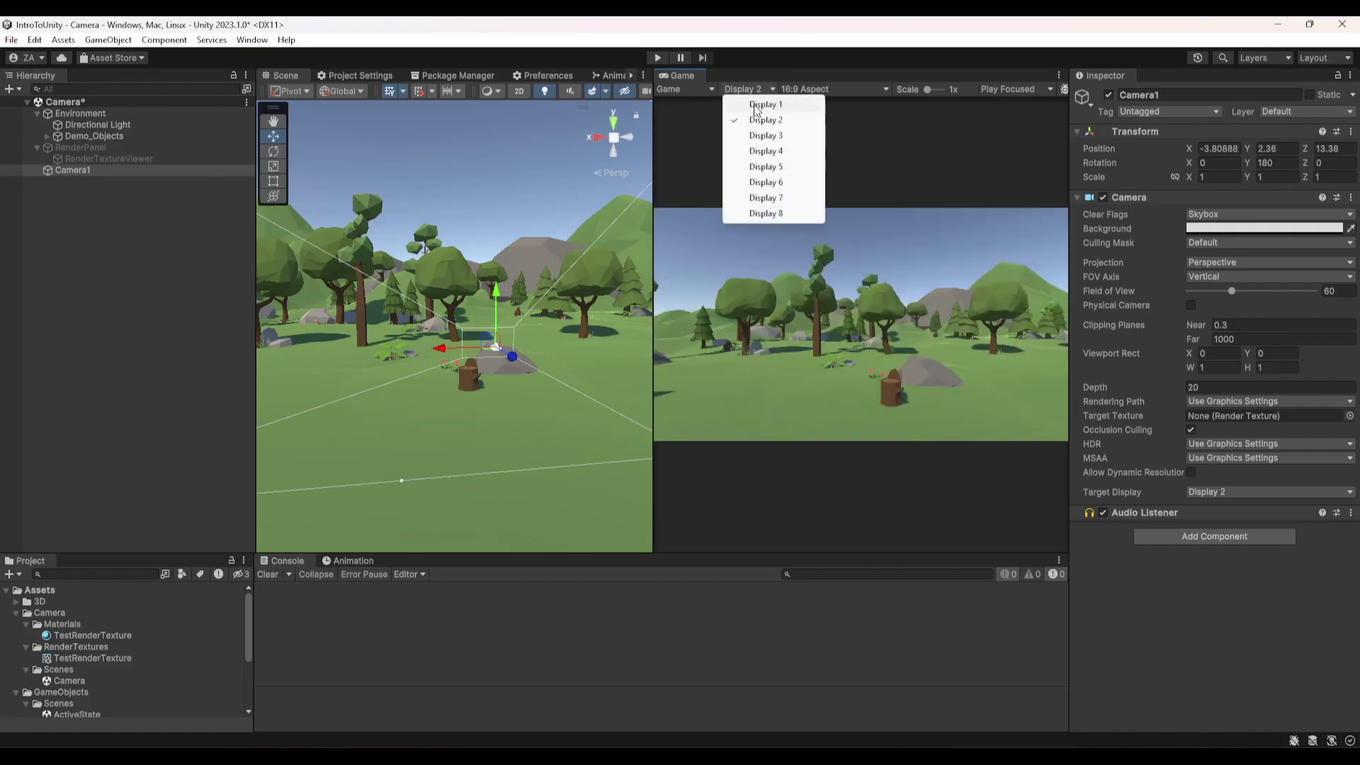
click(758, 103)
Step: Duplicate Camera1 and rename the copy Camera2
click(109, 168)
key(ctrl+d)
key(F2)
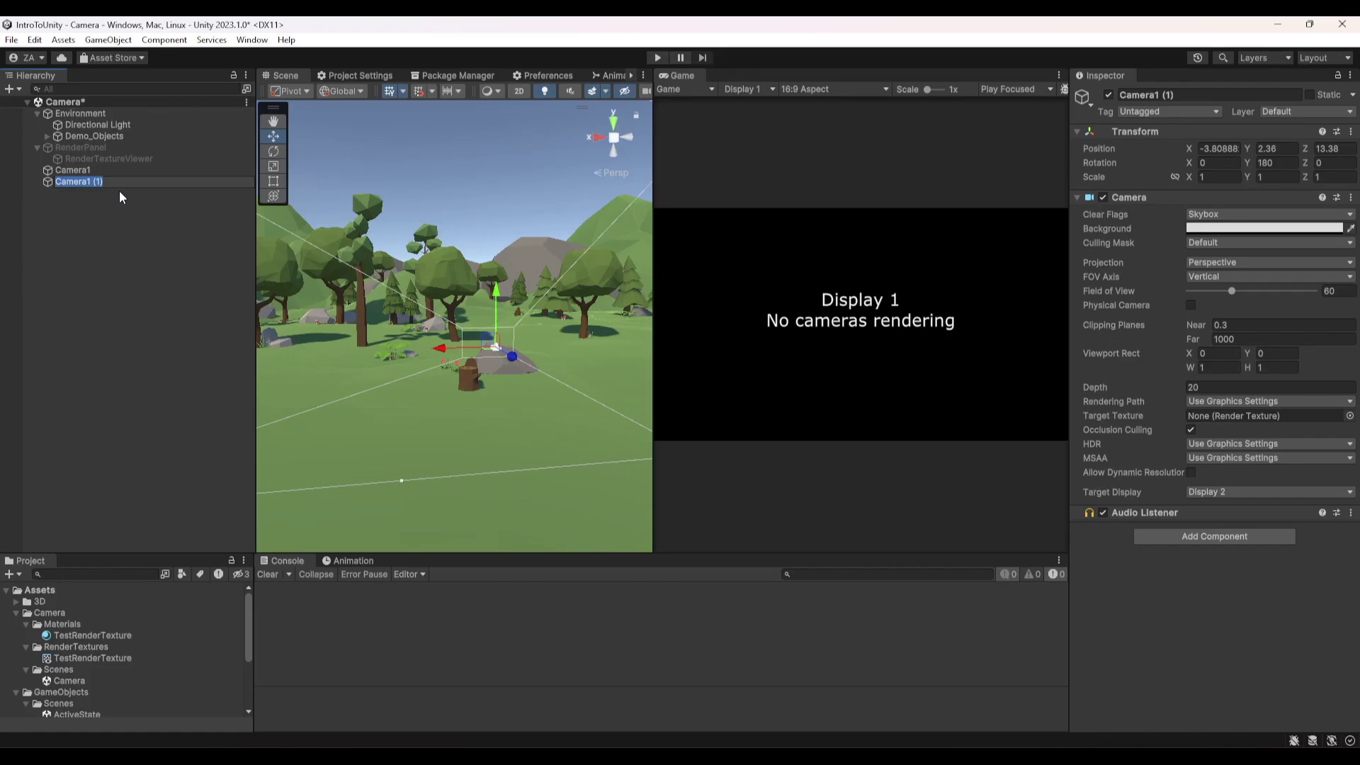
click(109, 183)
key(BackSpace)
key(BackSpace)
key(BackSpace)
key(BackSpace)
key(BackSpace)
text(2)
key(Return)
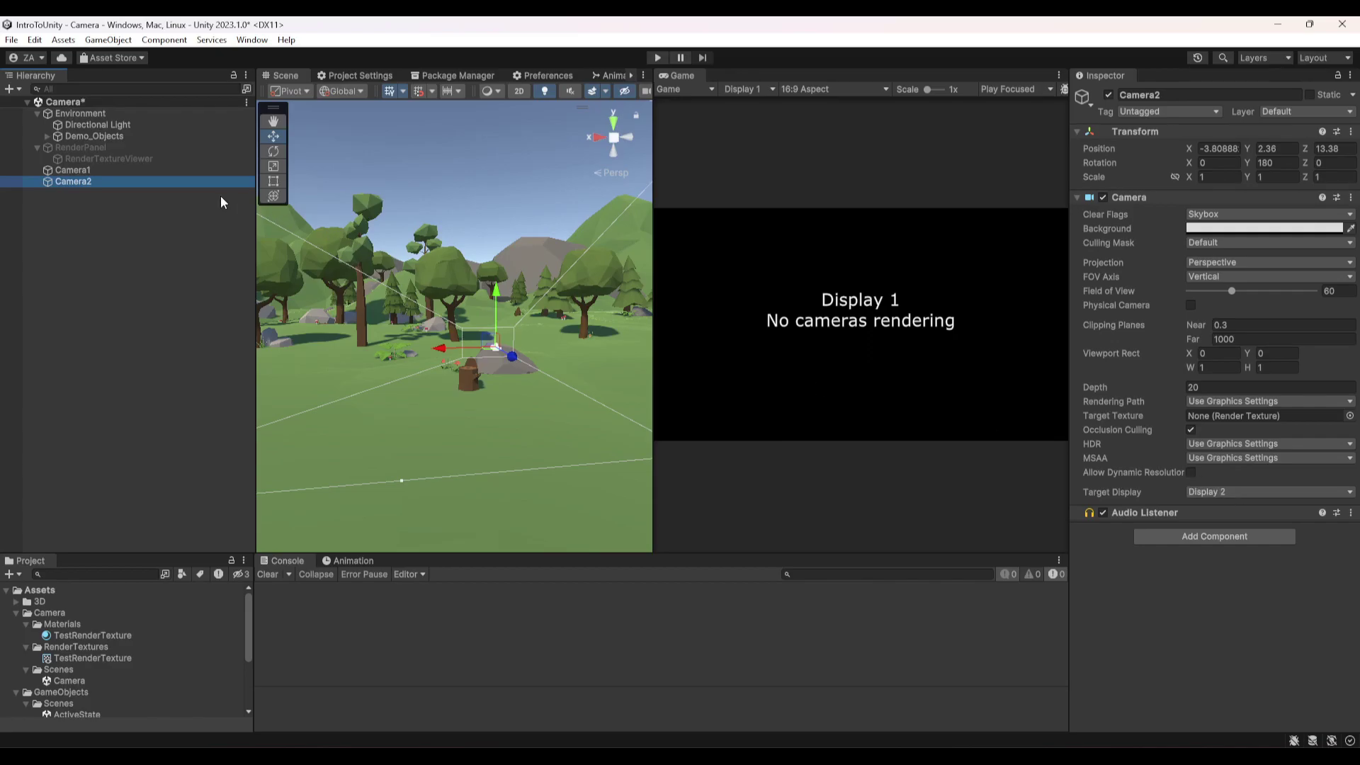
Step: Set Camera1's Target Display to Display 1
click(178, 172)
click(1204, 492)
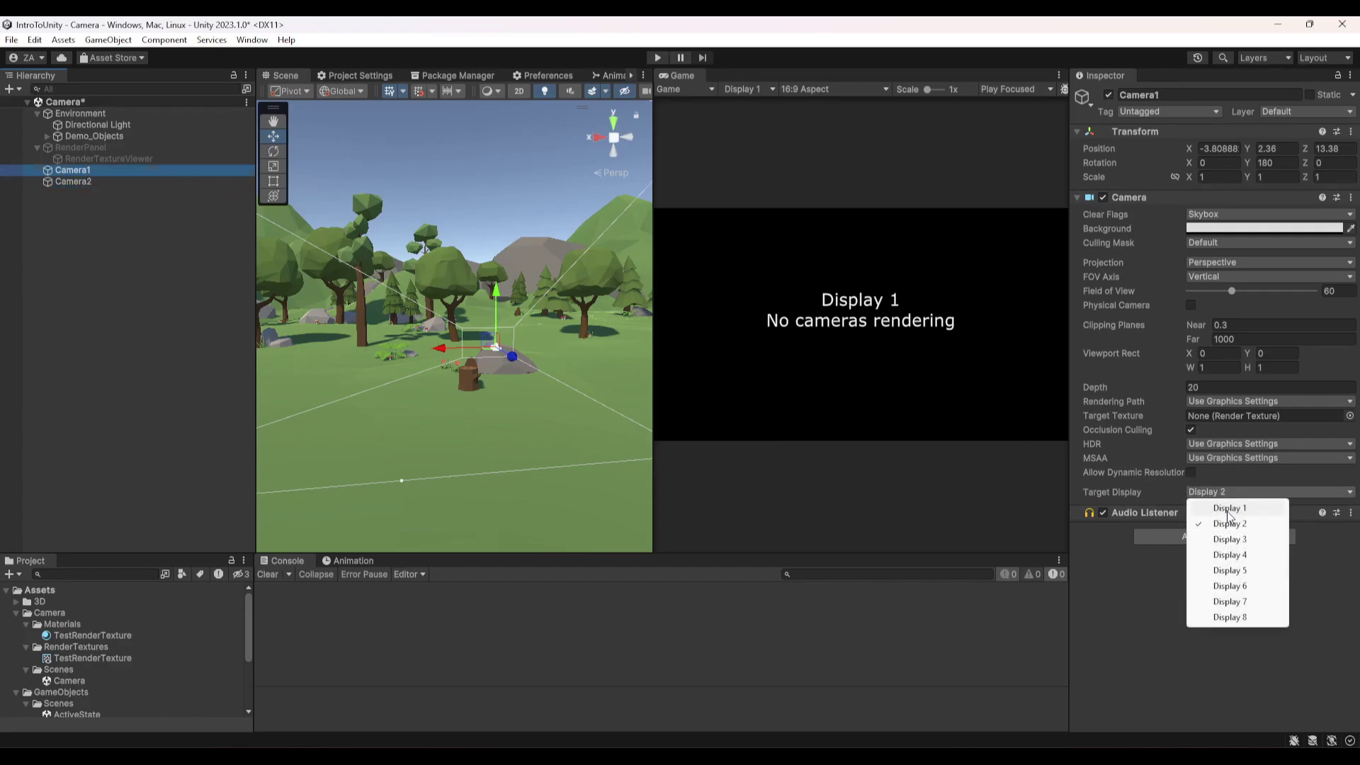
click(1217, 508)
Step: Set Camera2's Y rotation to 0
click(73, 182)
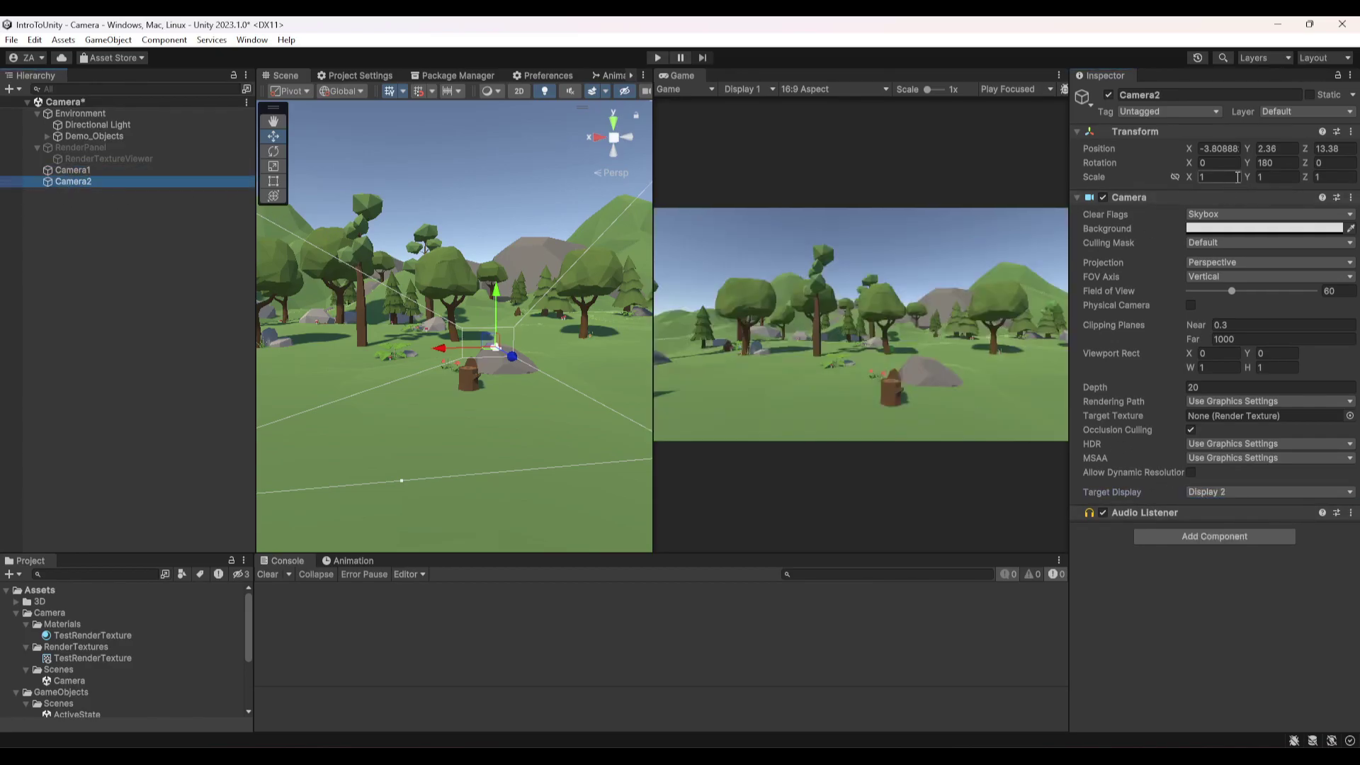
click(1275, 163)
text(0)
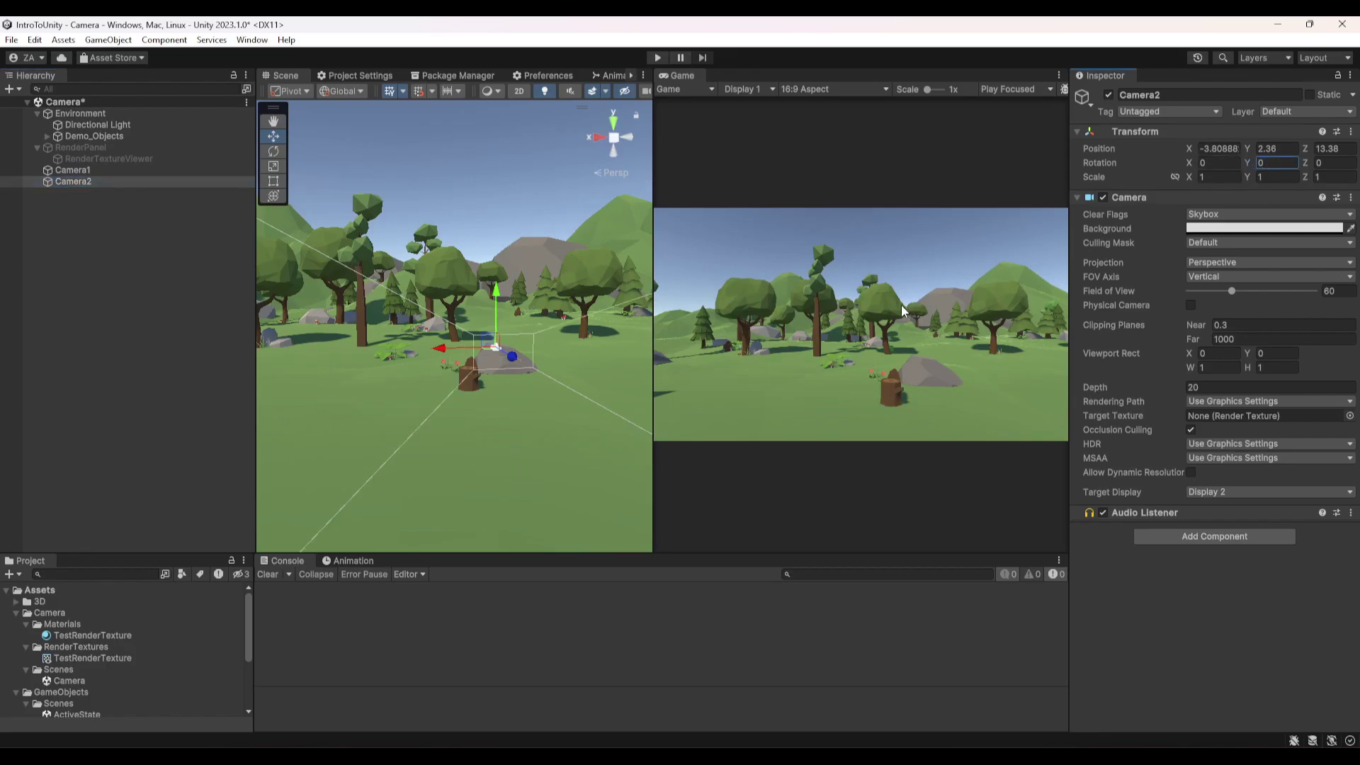
click(813, 206)
Step: Compare both cameras' output by switching the Game view between Display 1 and Display 2, ending on Display 1
click(749, 90)
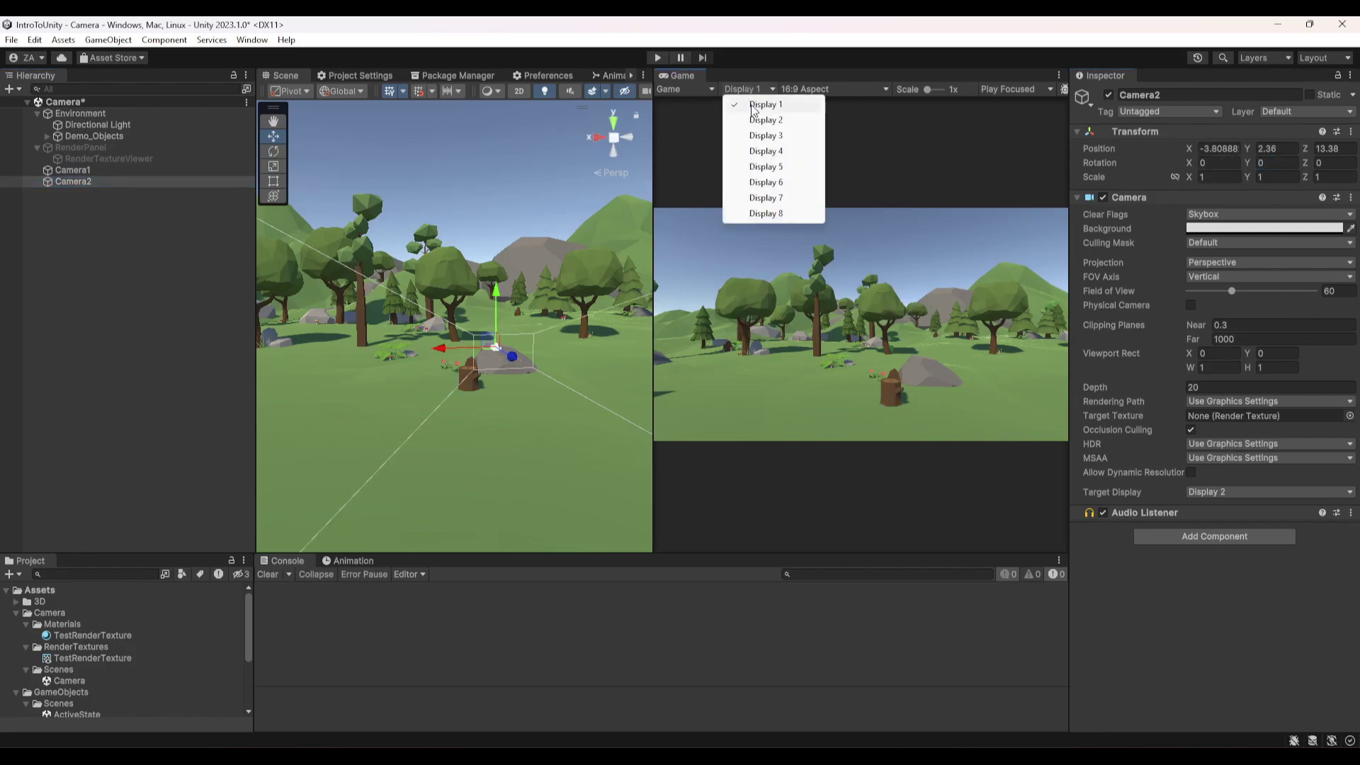
click(758, 119)
click(752, 91)
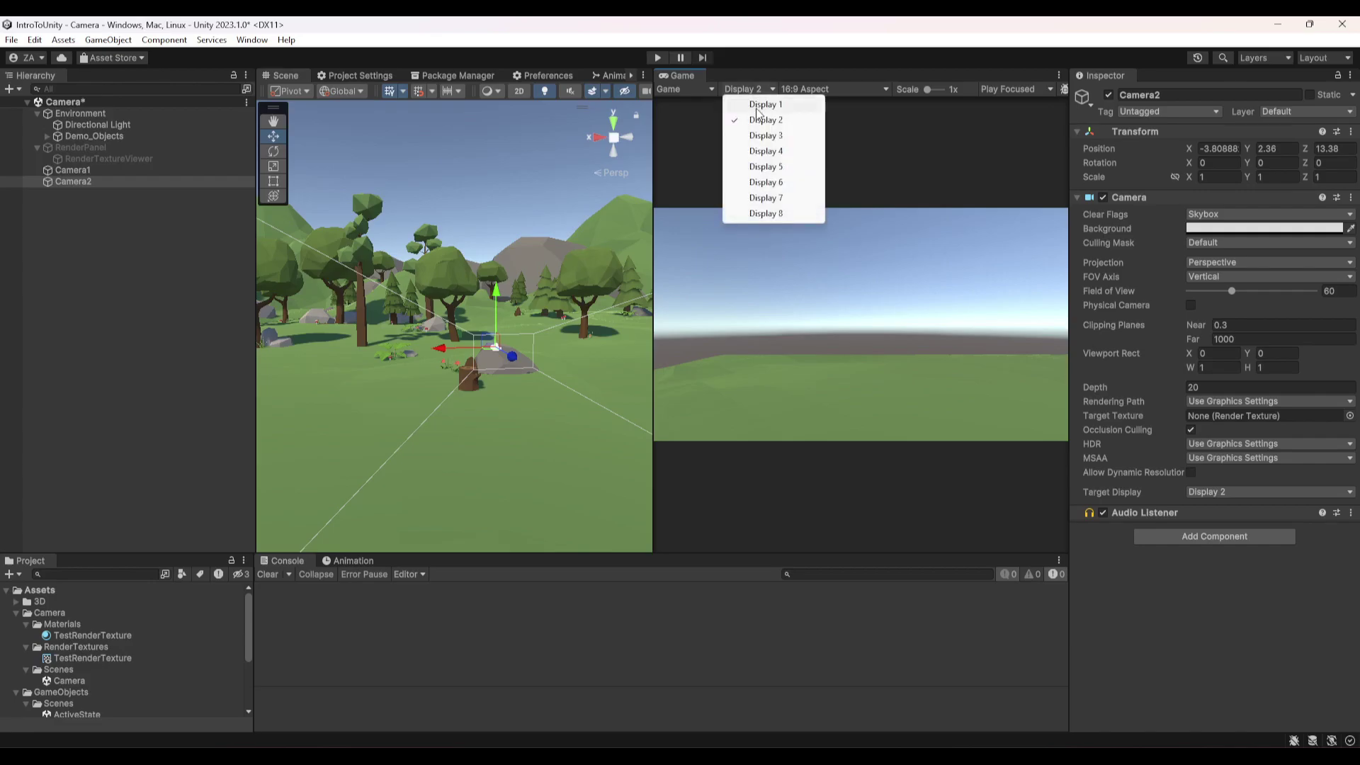
click(764, 104)
click(757, 89)
click(764, 120)
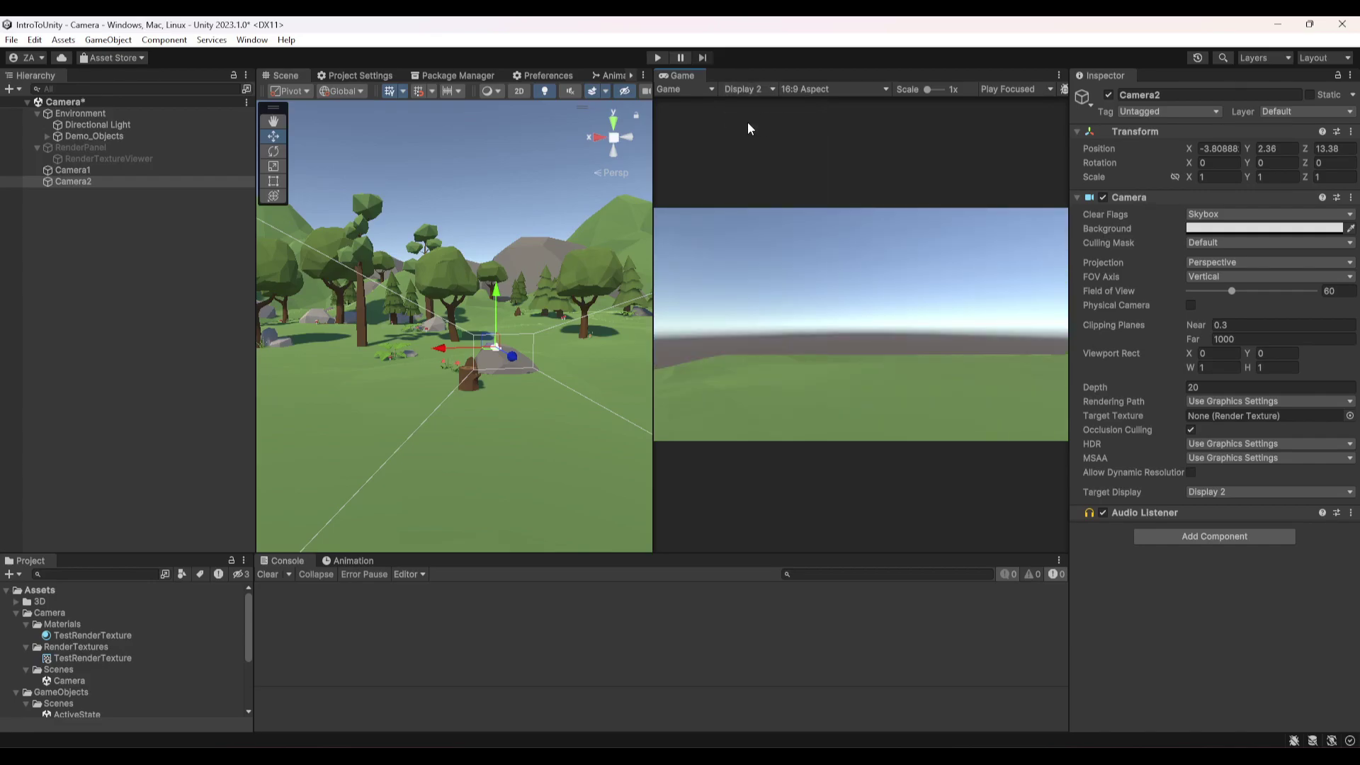
click(771, 88)
click(759, 64)
click(753, 92)
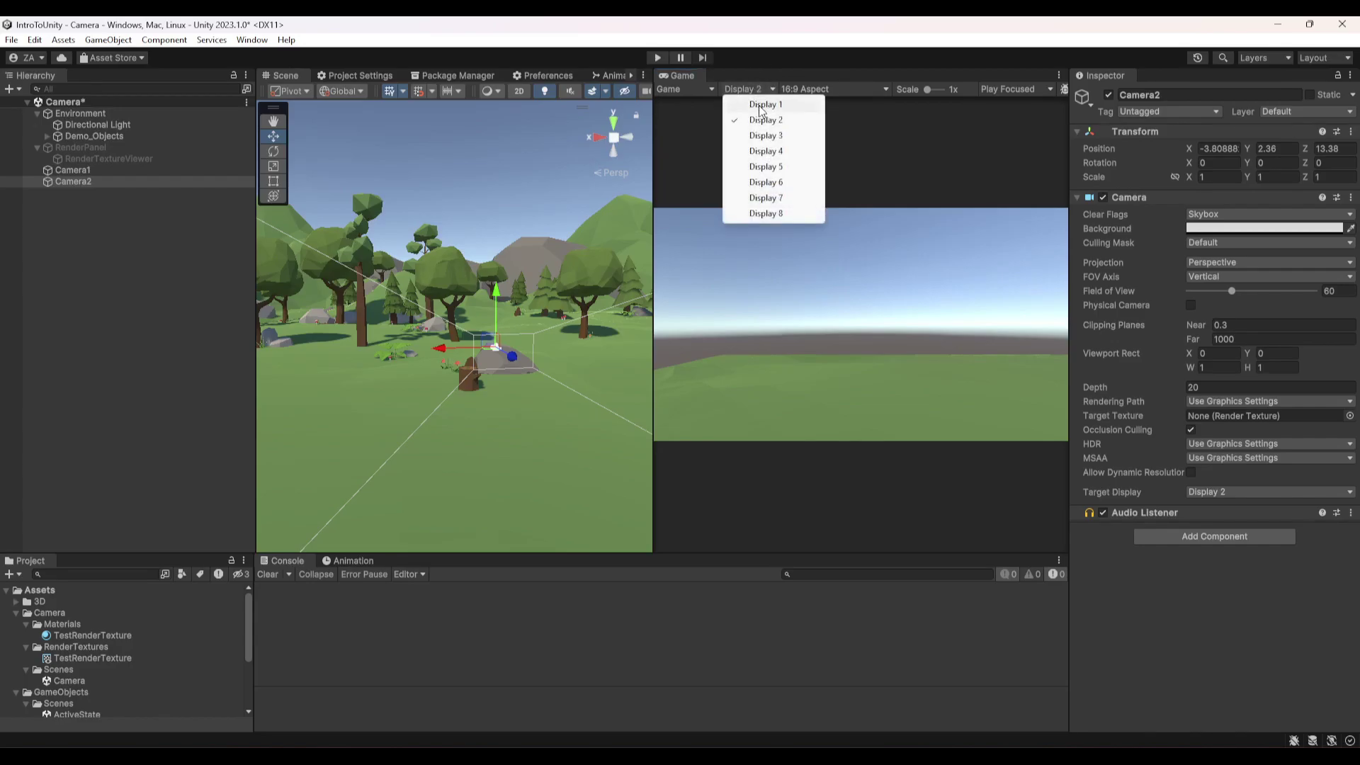
click(762, 105)
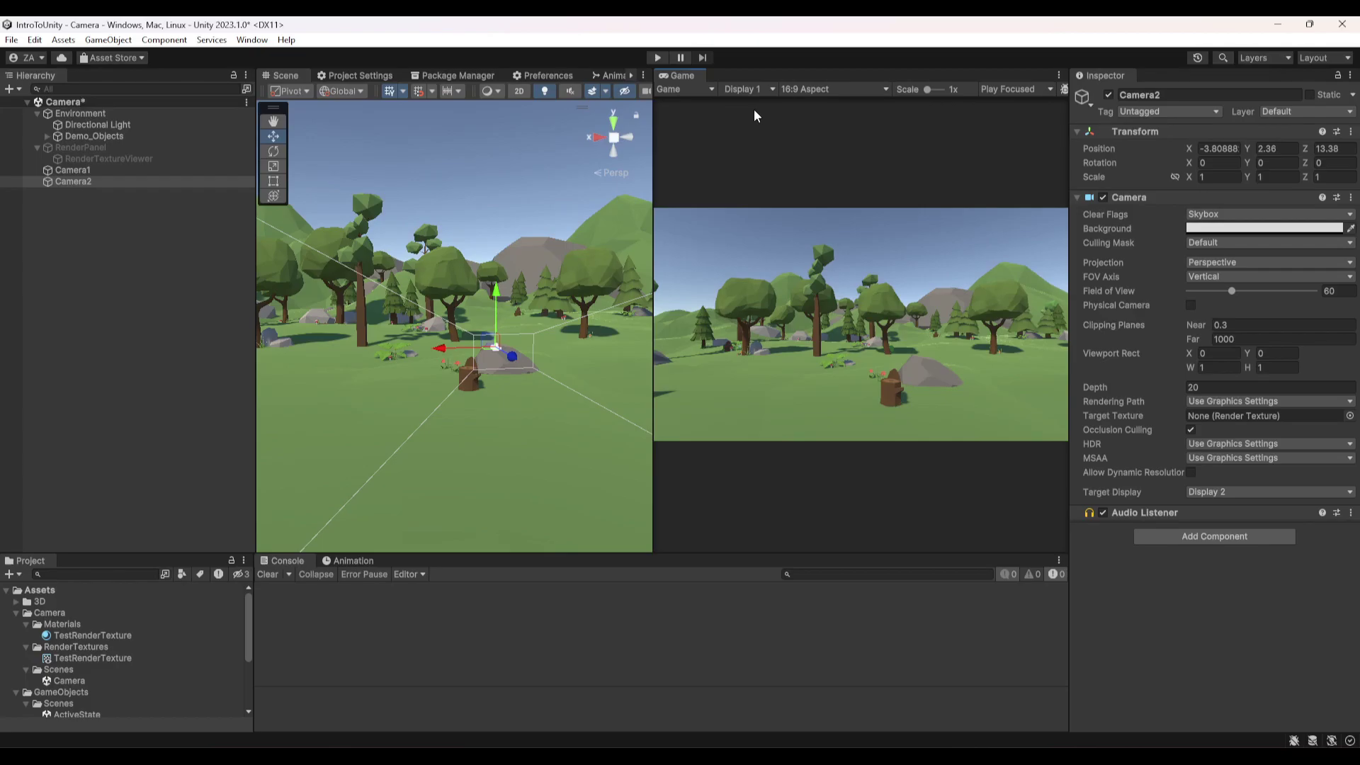